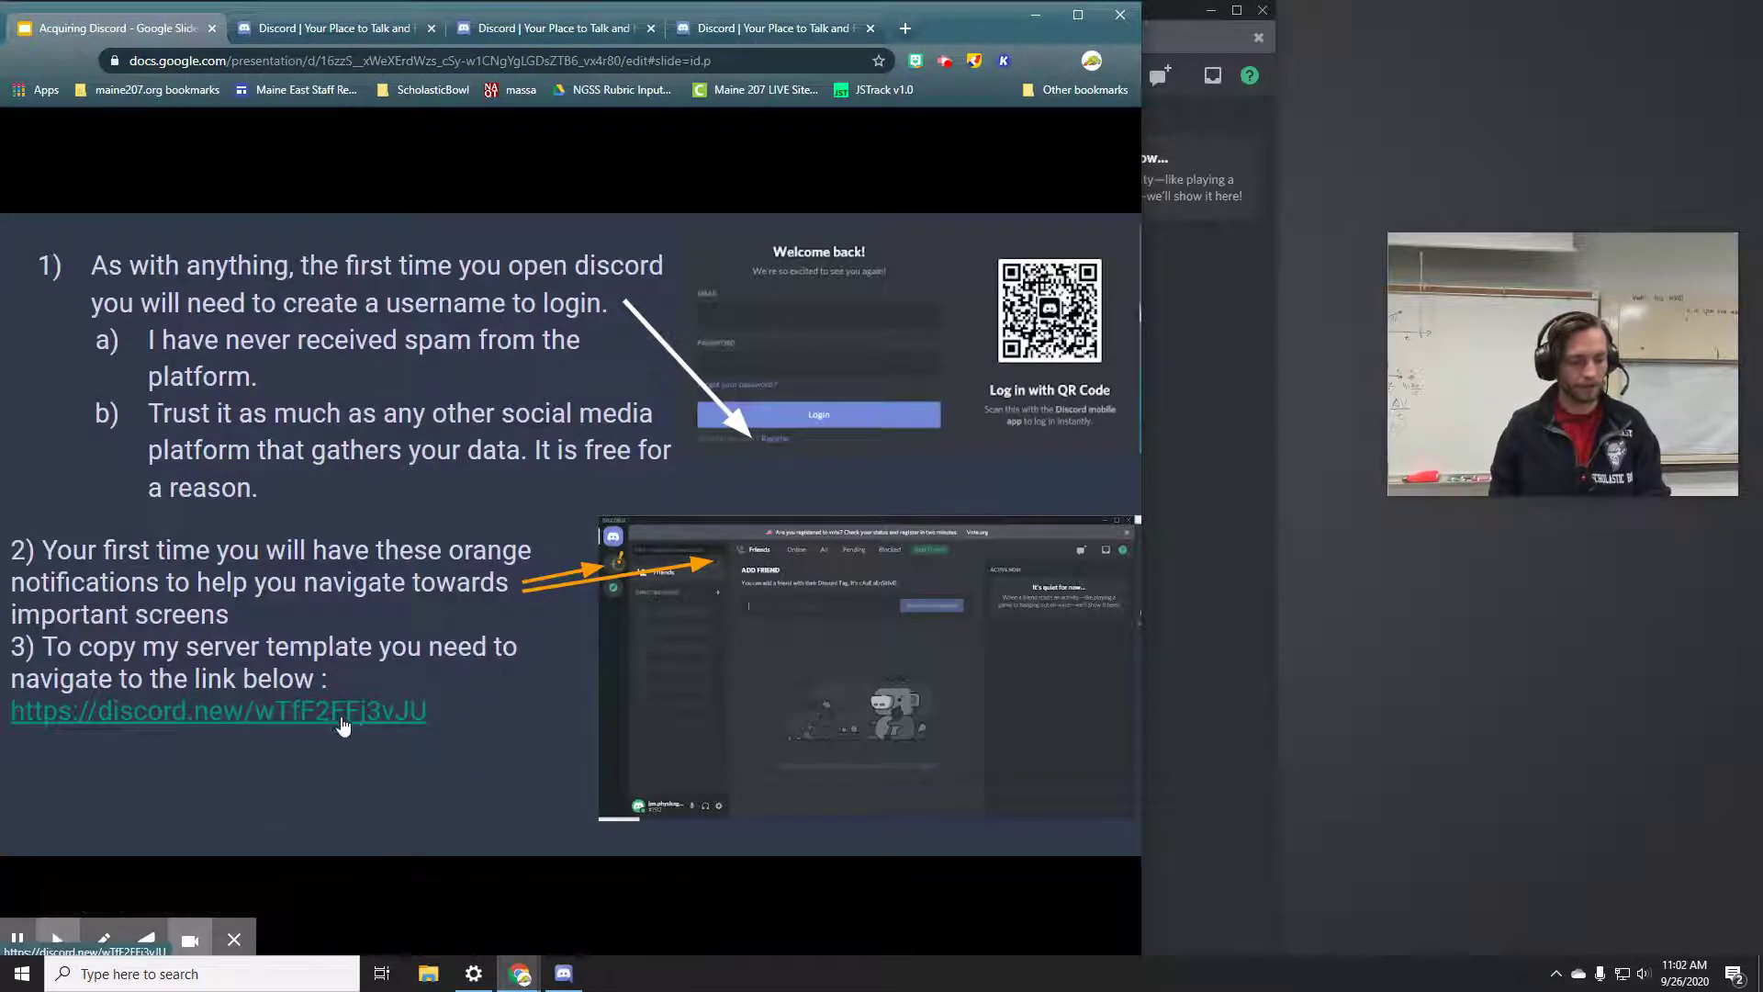
Open the server template link from the slide in Discord and name the new server TEST SCHOOL.
{"action": "left_click", "coordinate": [285, 723]}
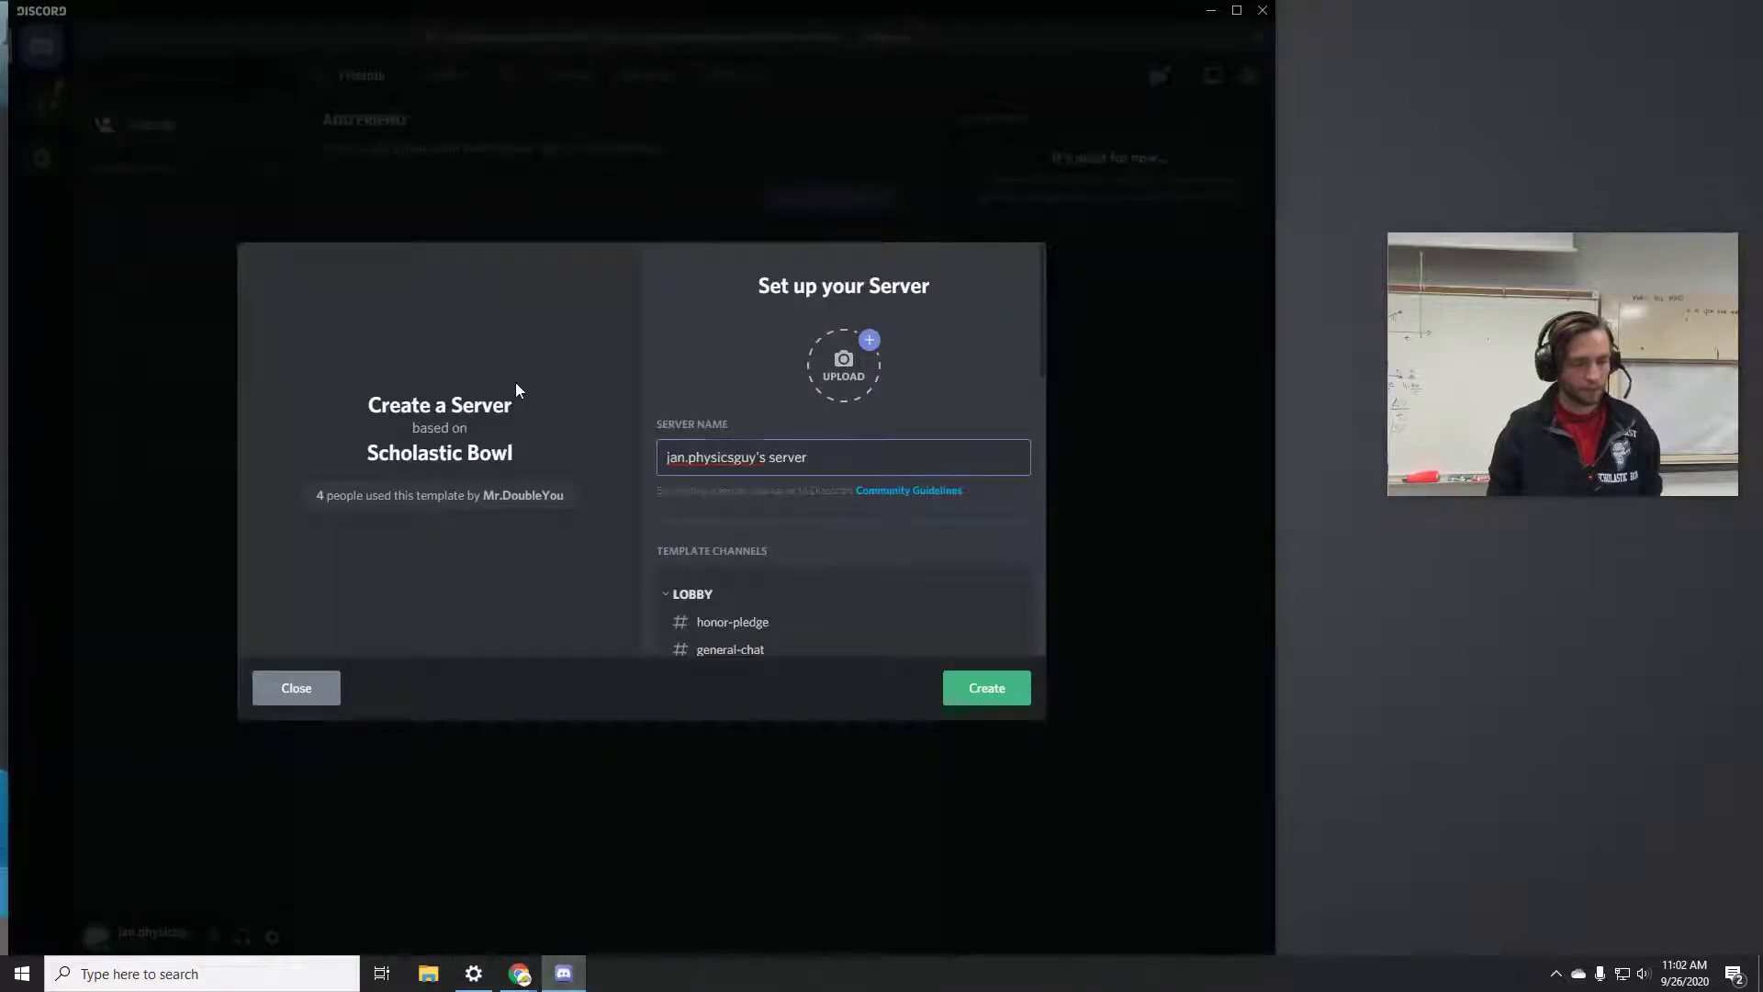
{"action": "left_click", "coordinate": [565, 356]}
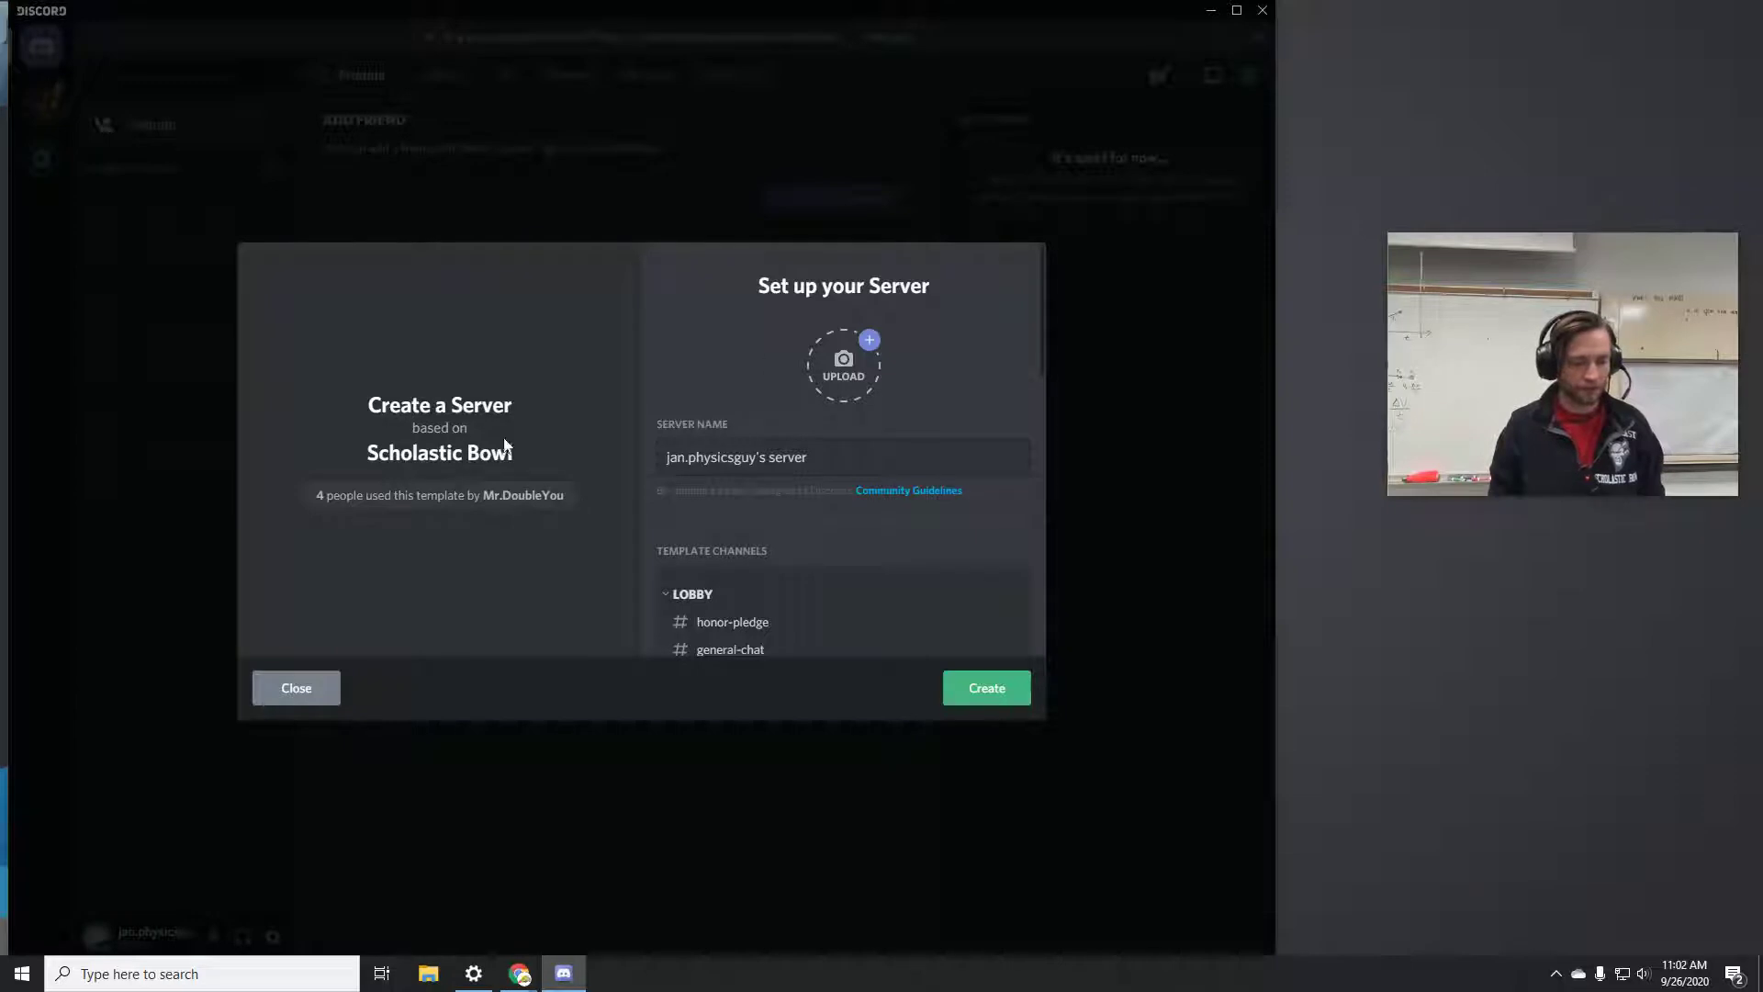
{"action": "scroll", "coordinate": [929, 446], "scroll_direction": "down", "scroll_amount": 1}
{"action": "left_click_drag", "start_coordinate": [862, 365], "coordinate": [553, 430]}
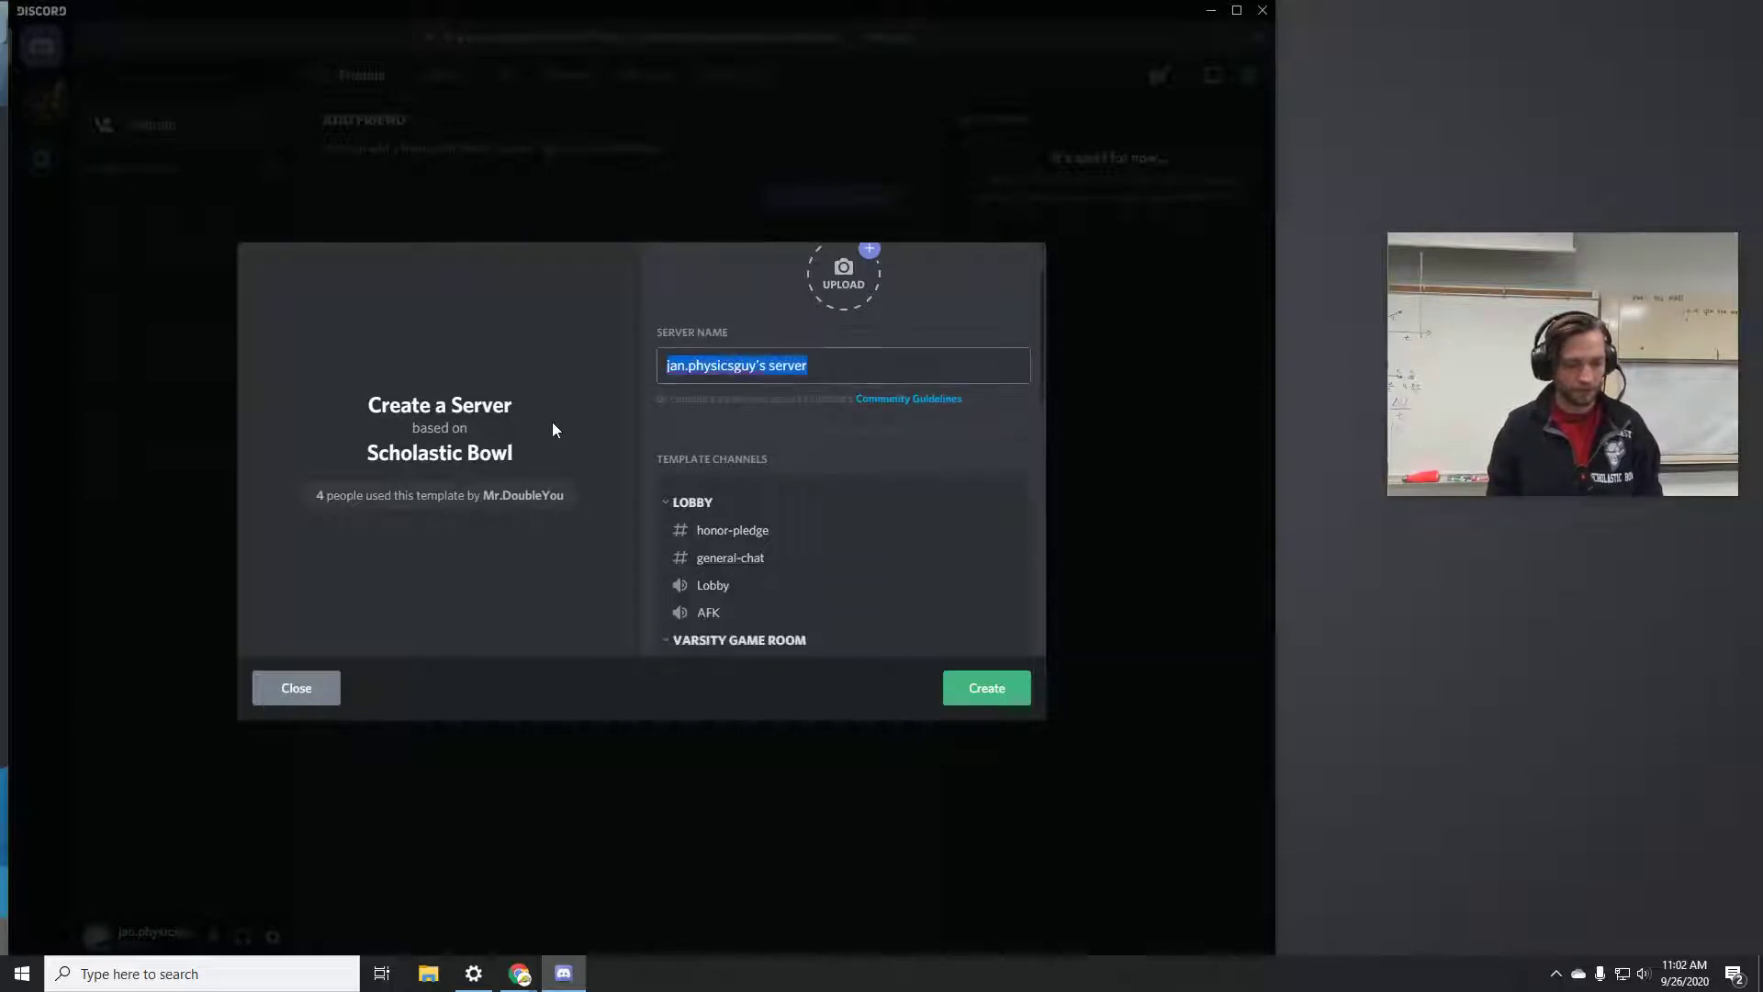
{"action": "type", "text": "TEST SCHOOL"}
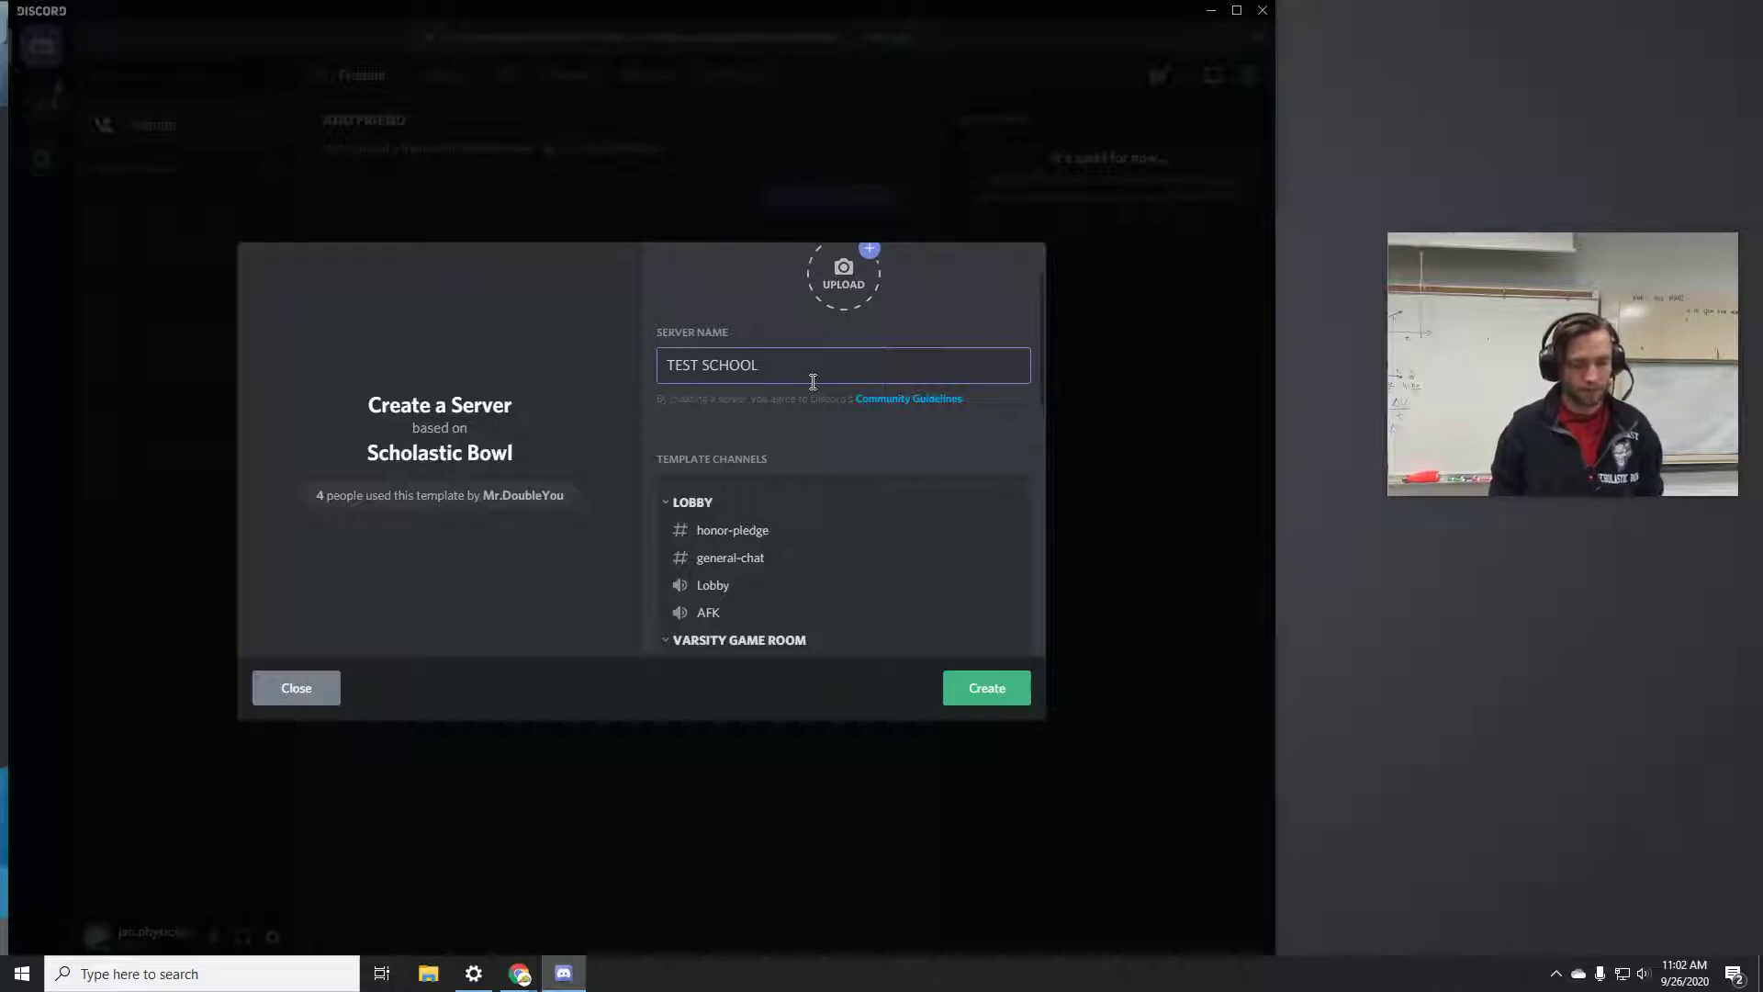
Review the template's channels and roles, and create the server from the Scholastic Bowl template.
{"action": "scroll", "coordinate": [868, 592], "scroll_direction": "down", "scroll_amount": 10}
{"action": "scroll", "coordinate": [785, 464], "scroll_direction": "up", "scroll_amount": 10}
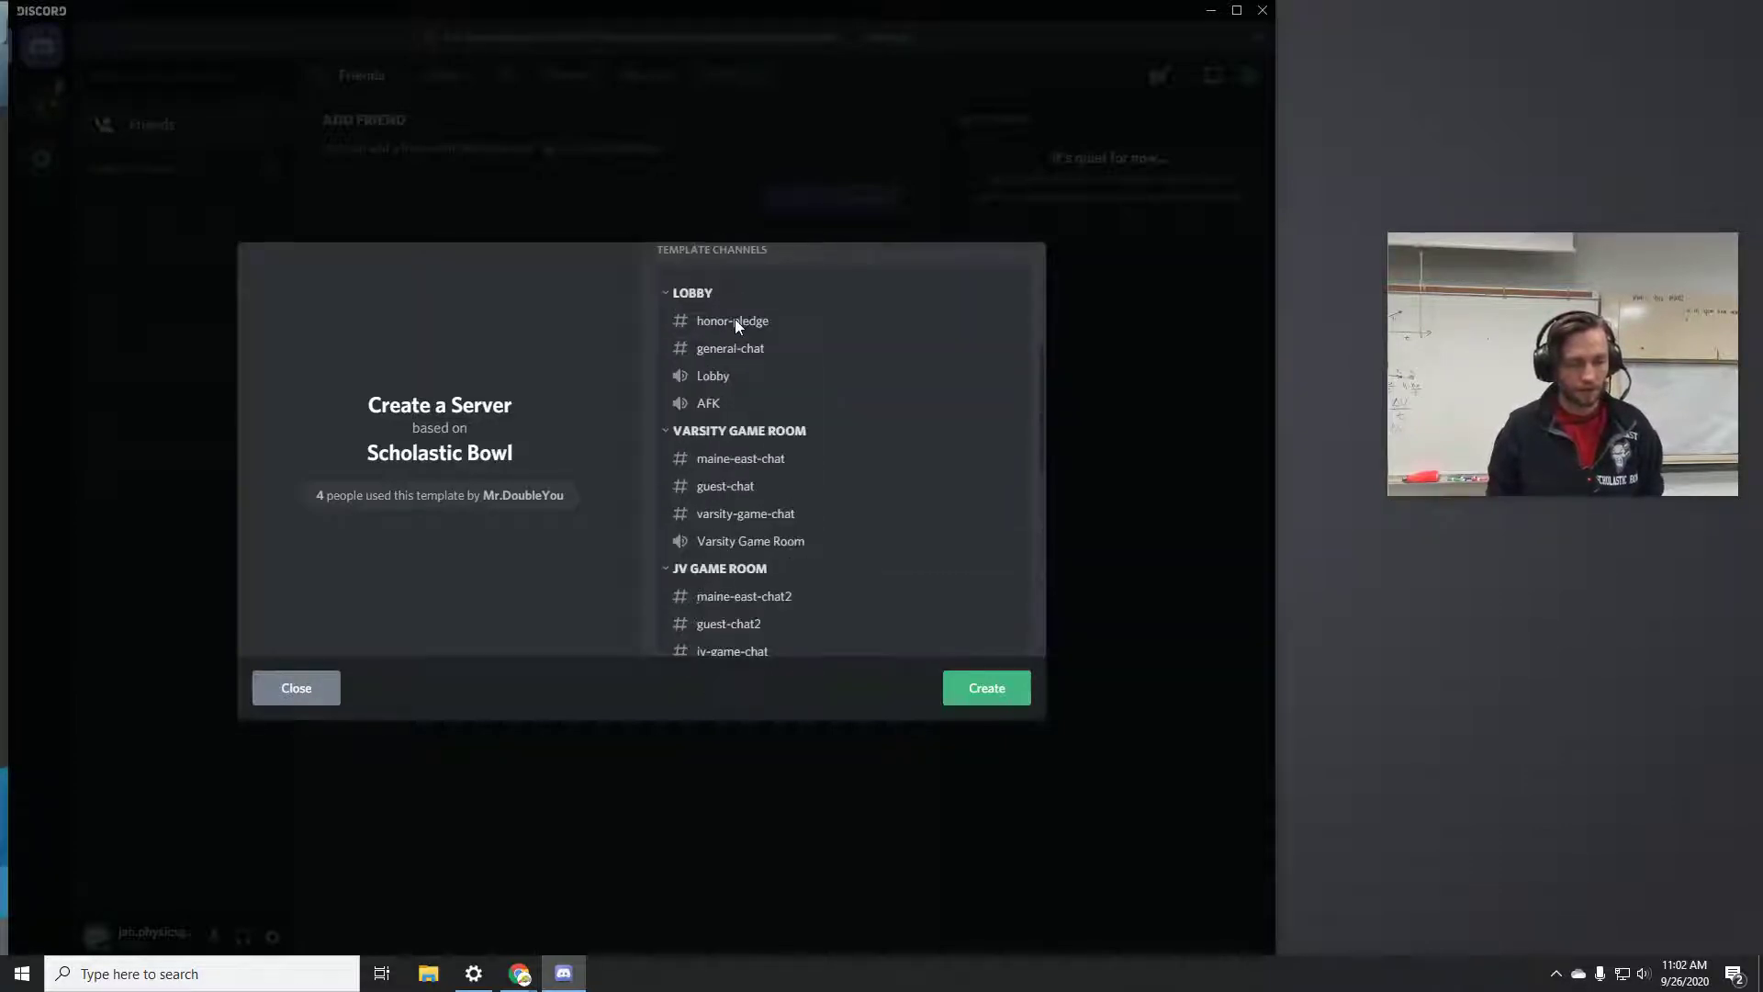
{"action": "scroll", "coordinate": [735, 318], "scroll_direction": "down", "scroll_amount": 4}
{"action": "scroll", "coordinate": [747, 364], "scroll_direction": "down", "scroll_amount": 3}
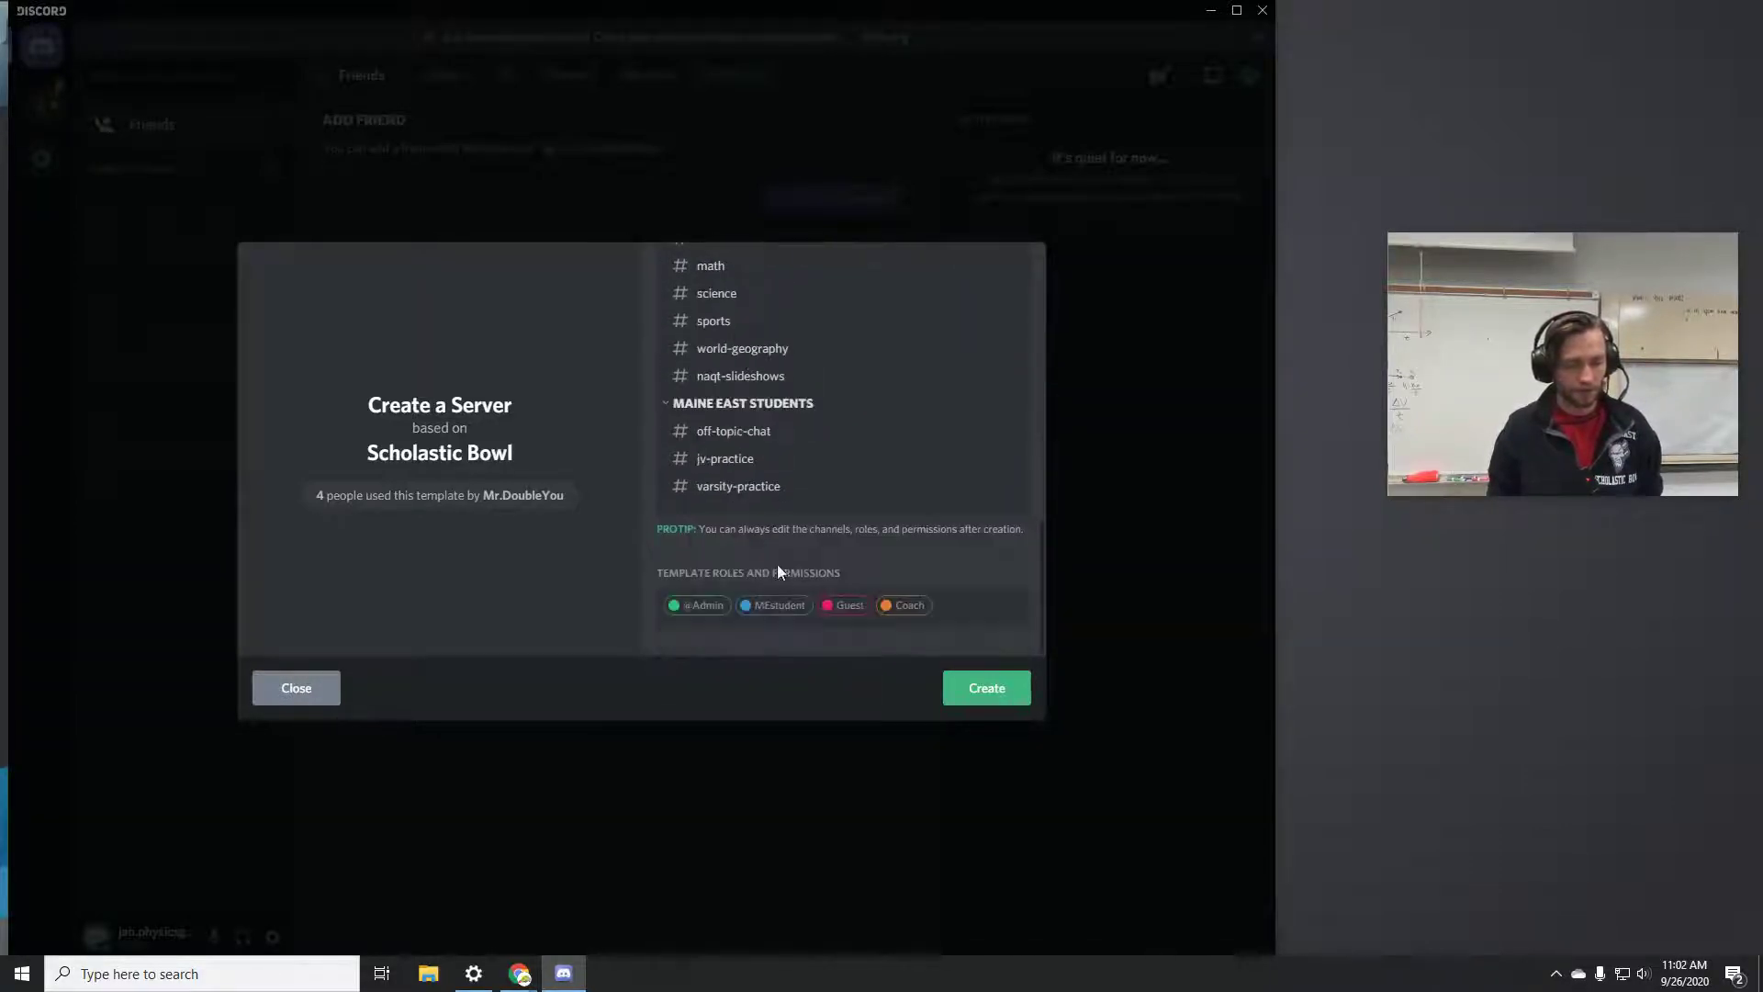
{"action": "left_click", "coordinate": [999, 691]}
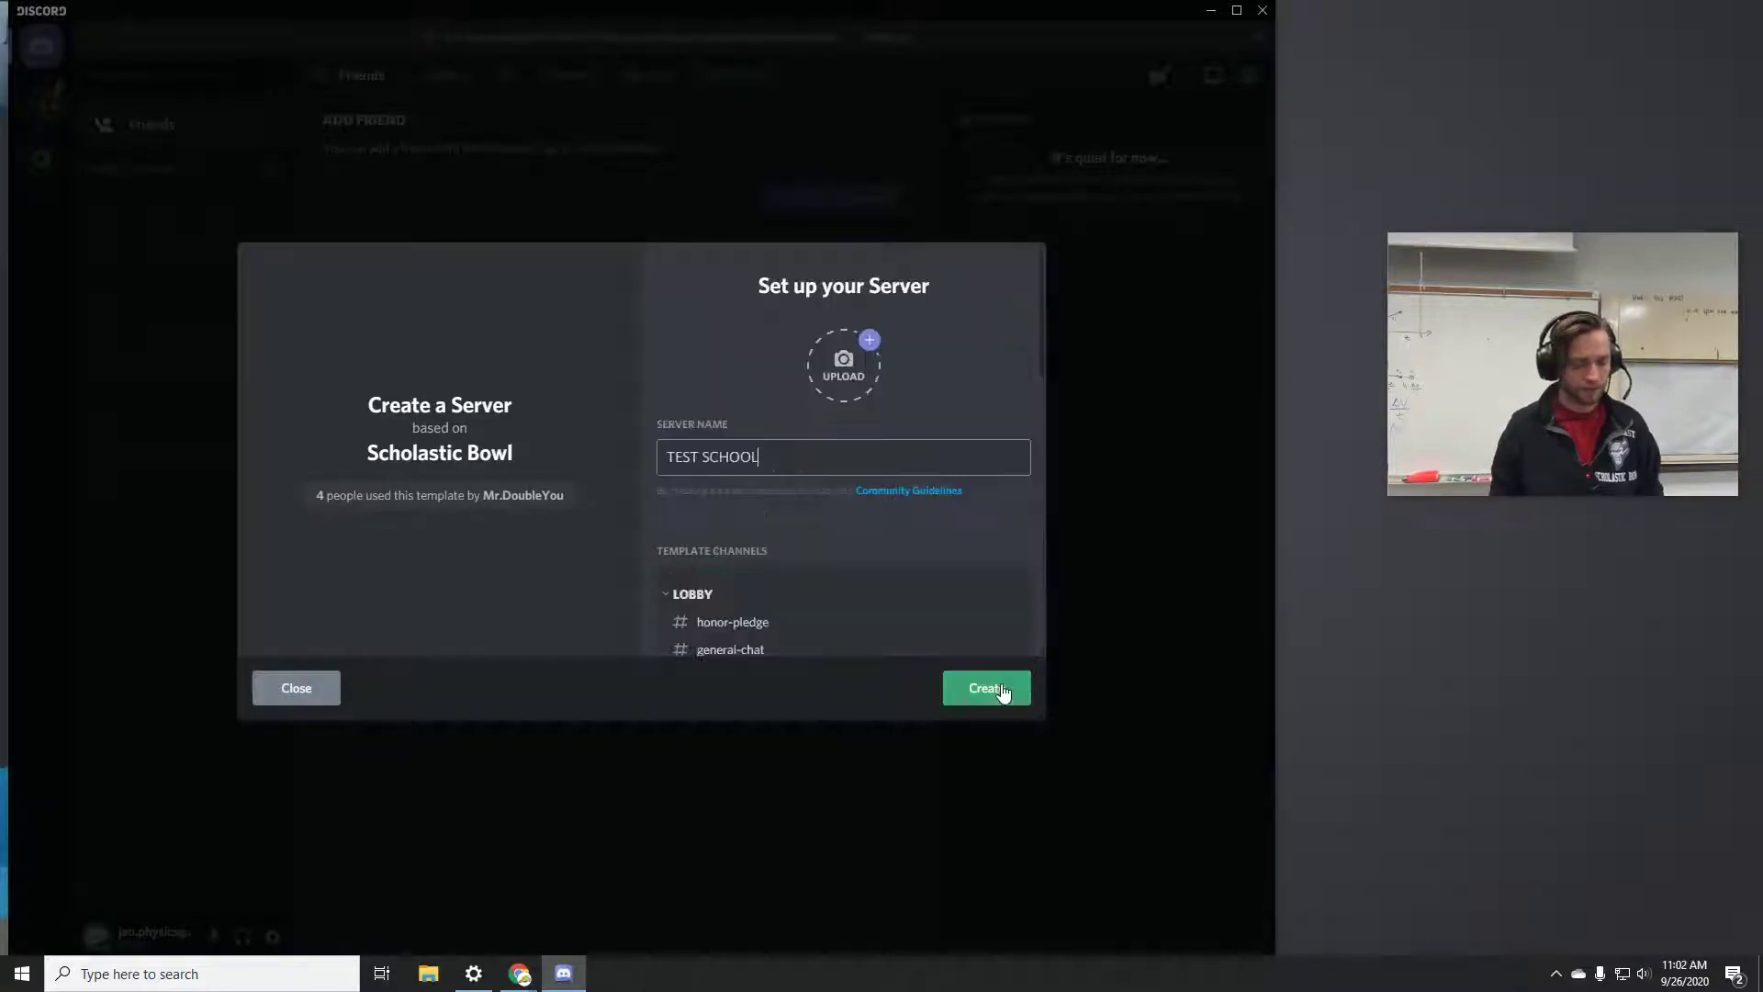
{"action": "left_click", "coordinate": [1002, 690]}
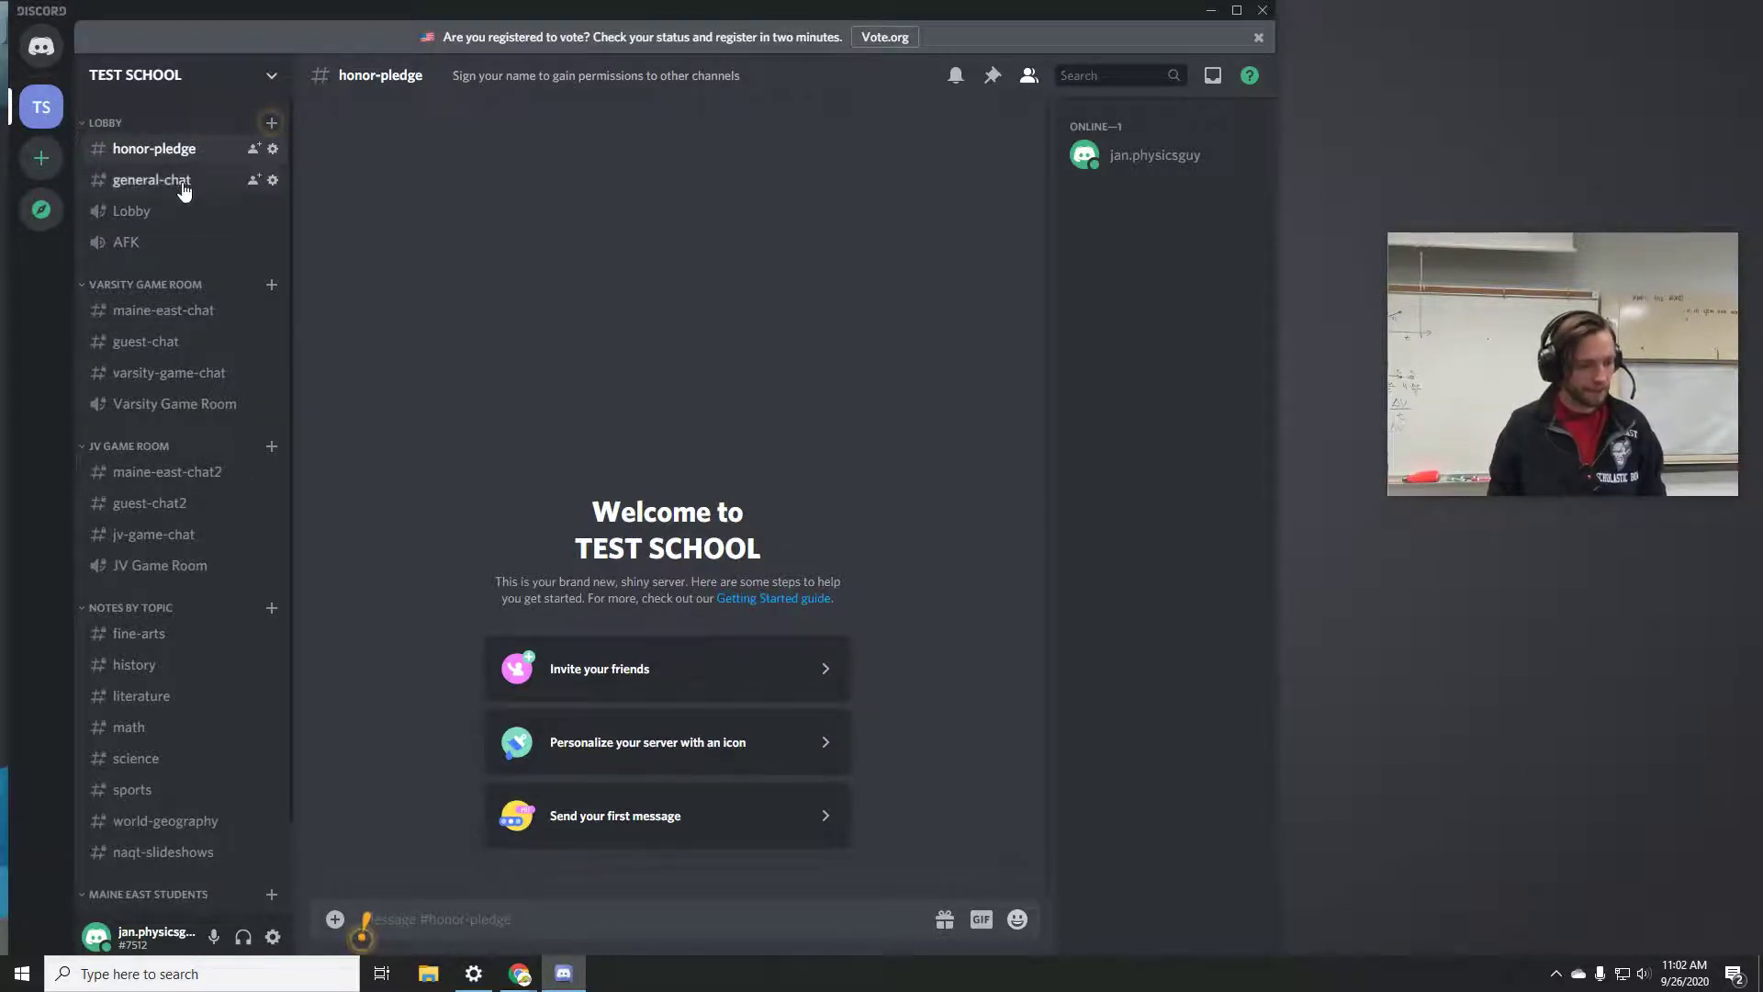
Collapse the four categories below Lobby and move Maine East Students above Varsity Game Room.
{"action": "left_click", "coordinate": [161, 608]}
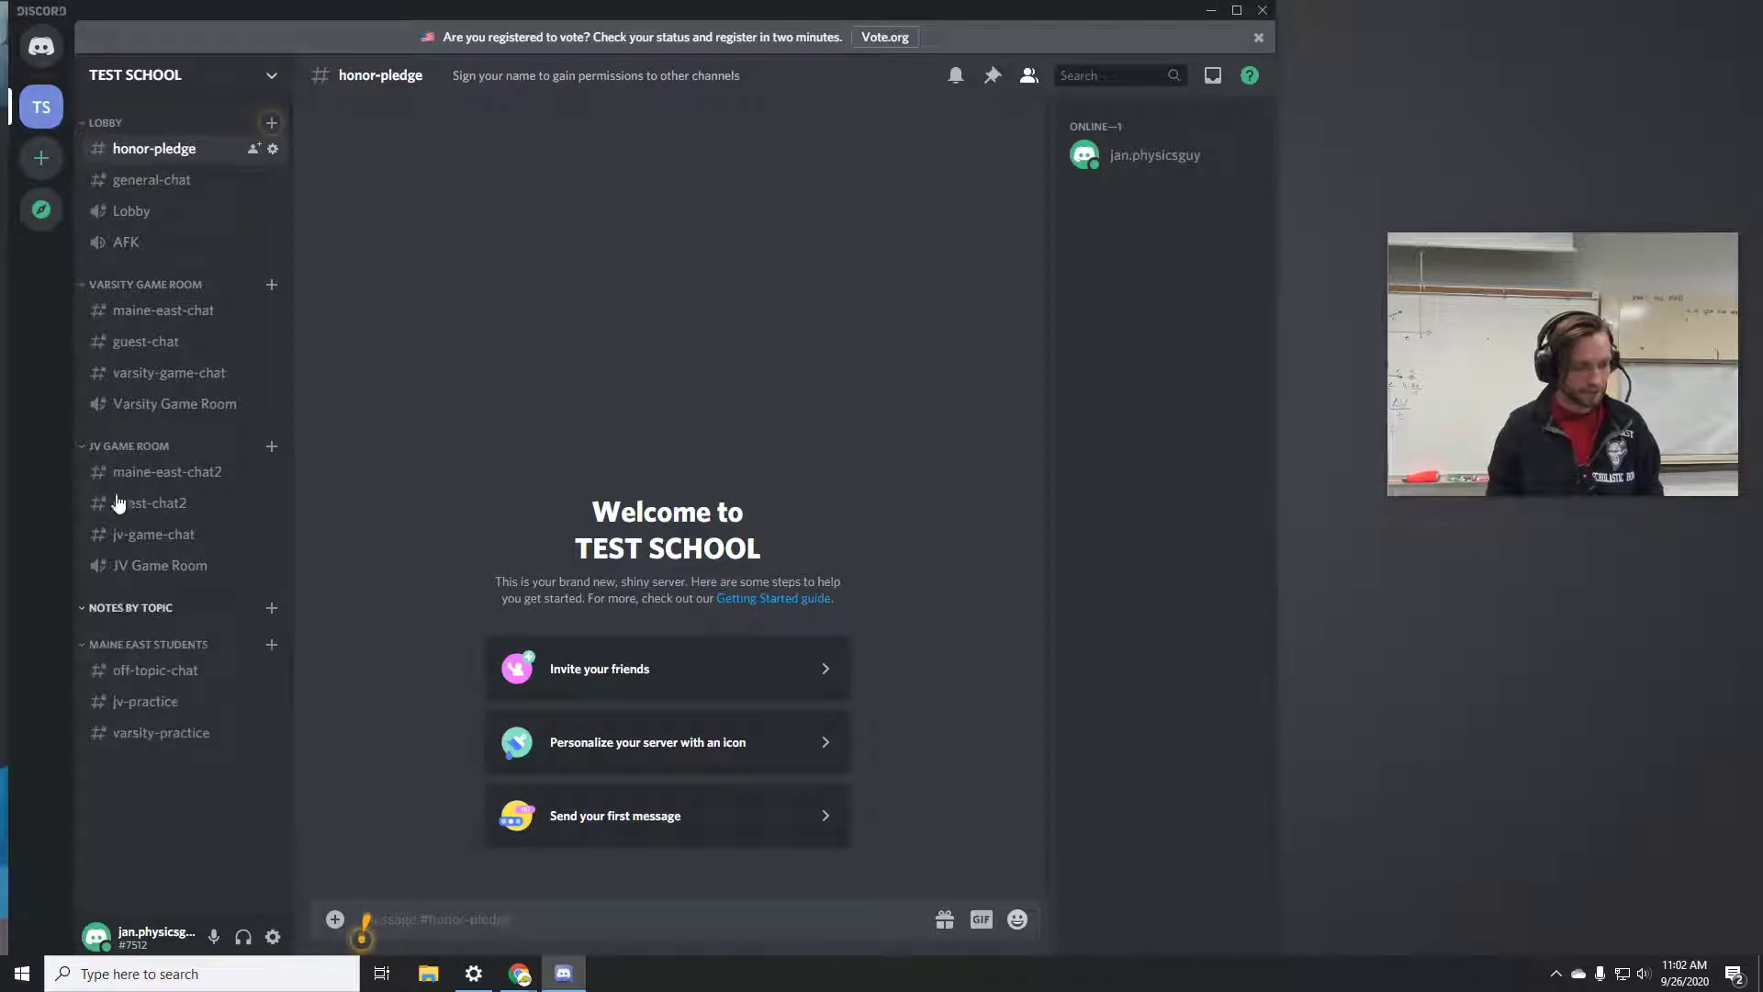
{"action": "left_click", "coordinate": [122, 446]}
{"action": "left_click", "coordinate": [119, 285]}
{"action": "left_click", "coordinate": [110, 395]}
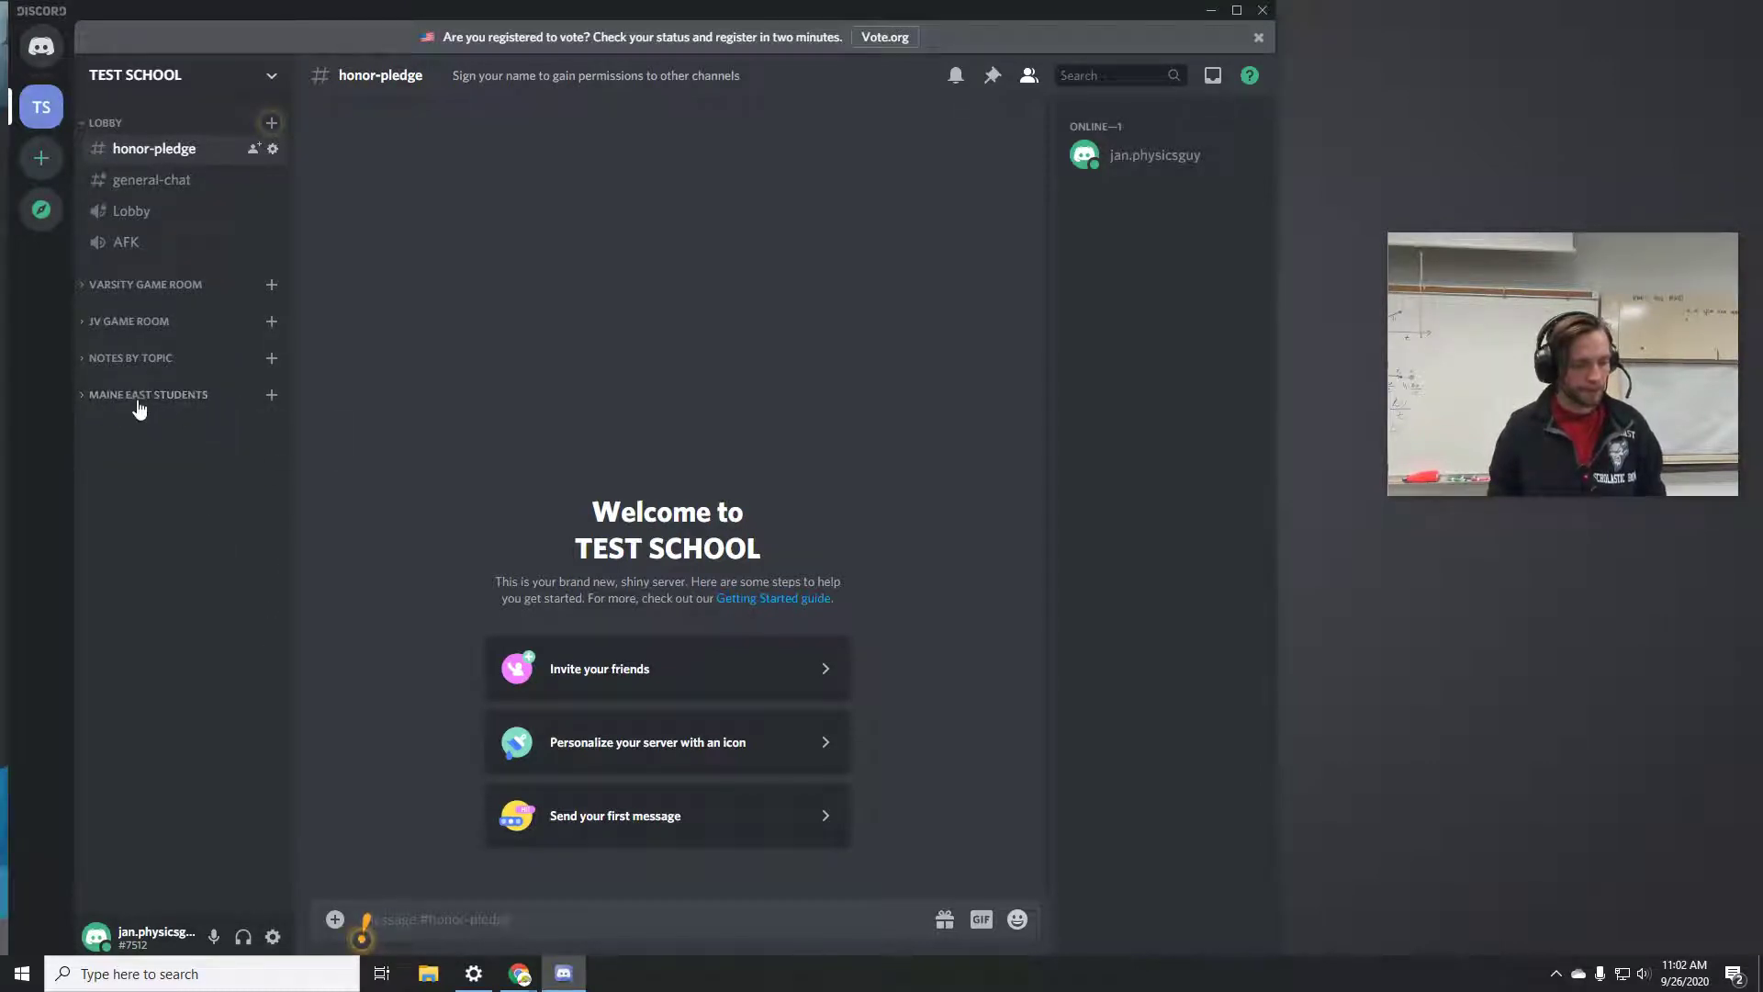
{"action": "left_click_drag", "start_coordinate": [181, 400], "coordinate": [146, 268]}
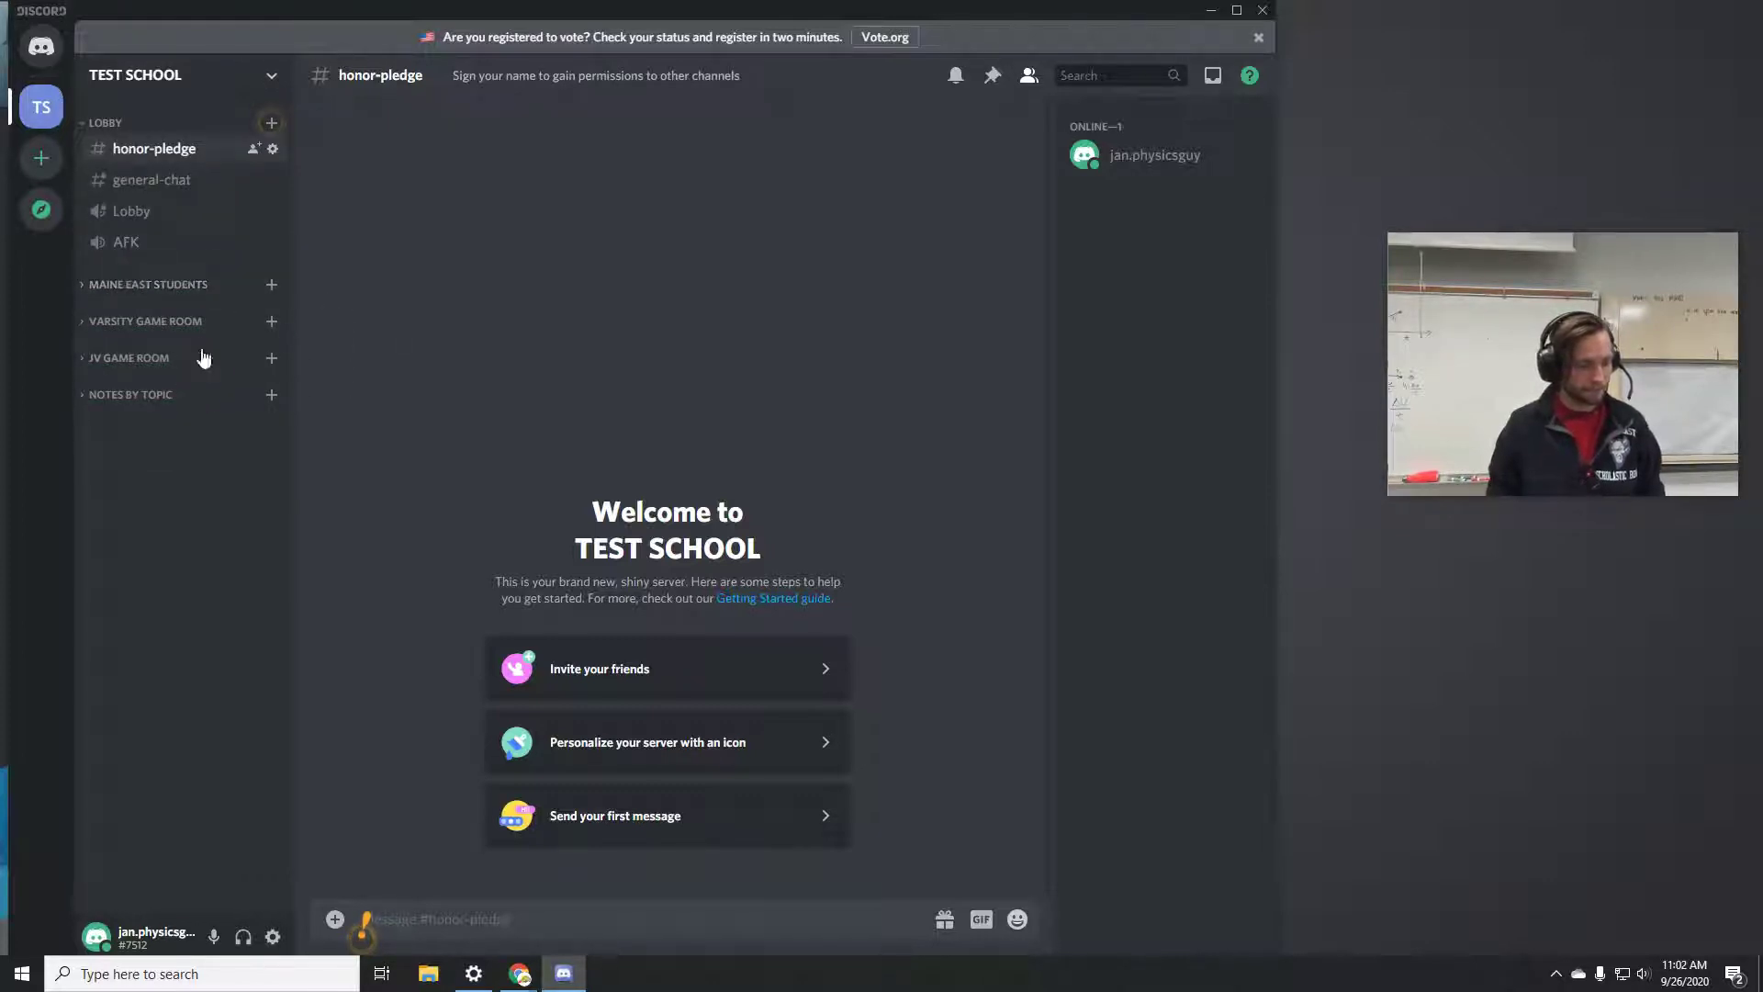
Expand Maine East Students and Varsity Game Room, and rename the maine-east-chat channel to test-school-chat, saving the change.
{"action": "left_click", "coordinate": [121, 284]}
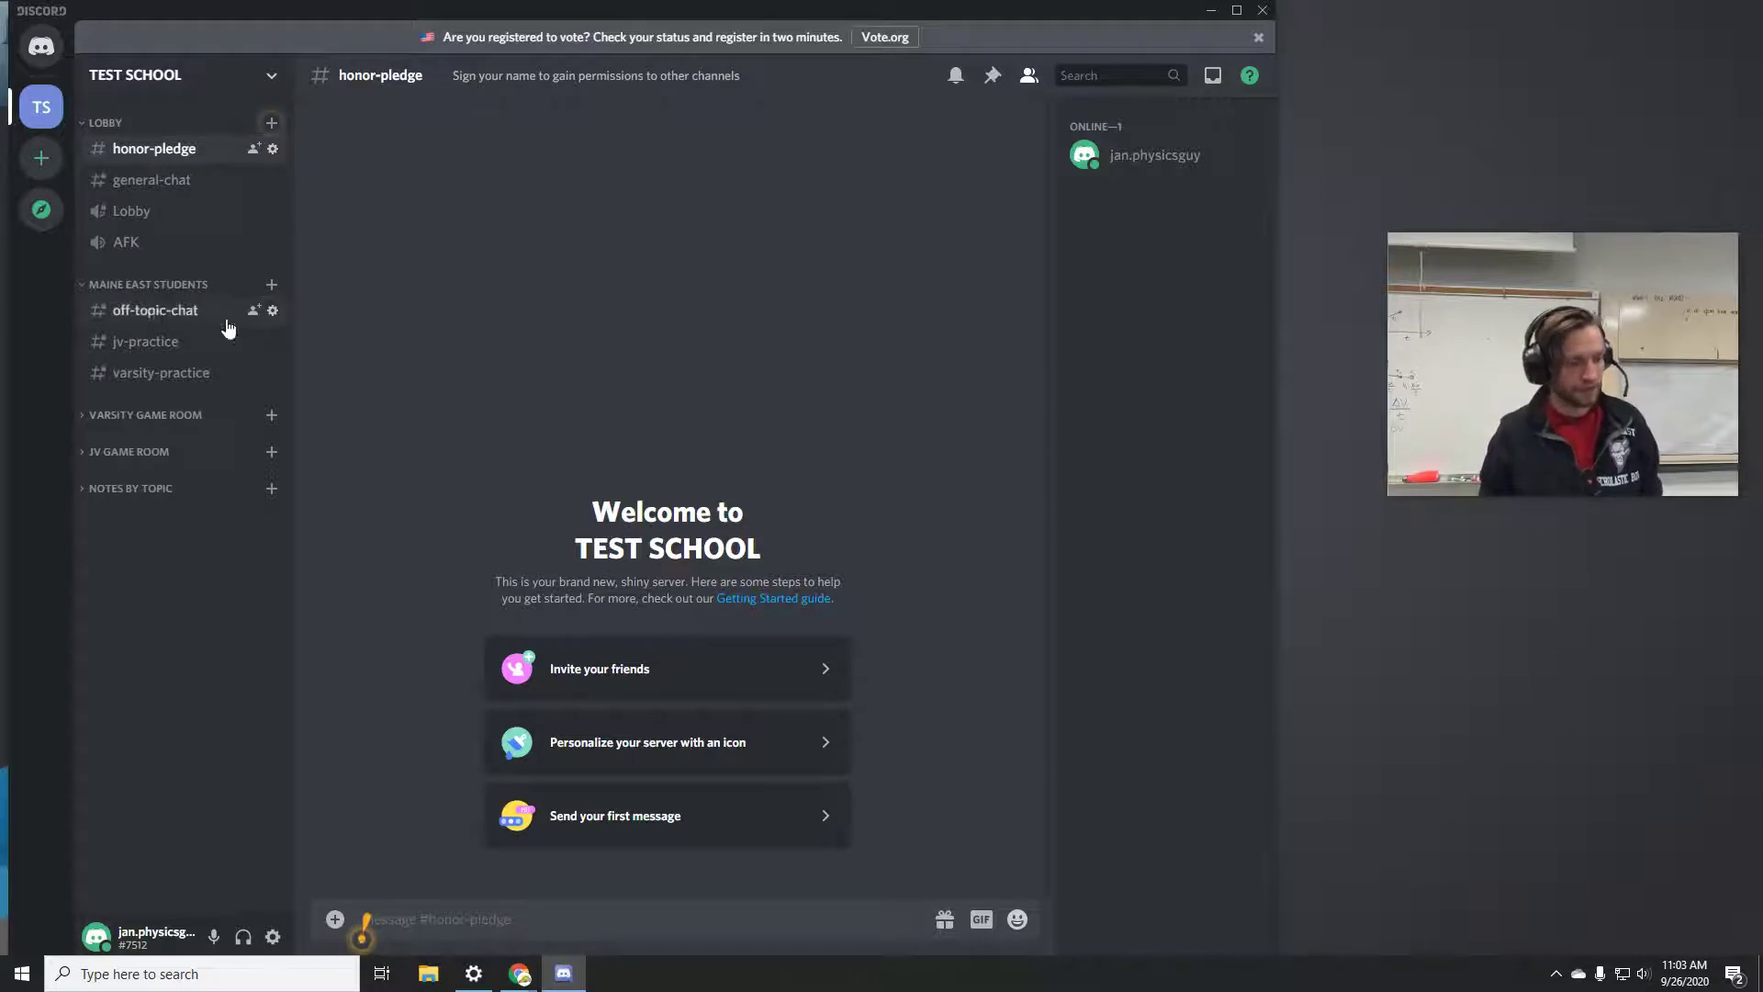
{"action": "left_click", "coordinate": [128, 415]}
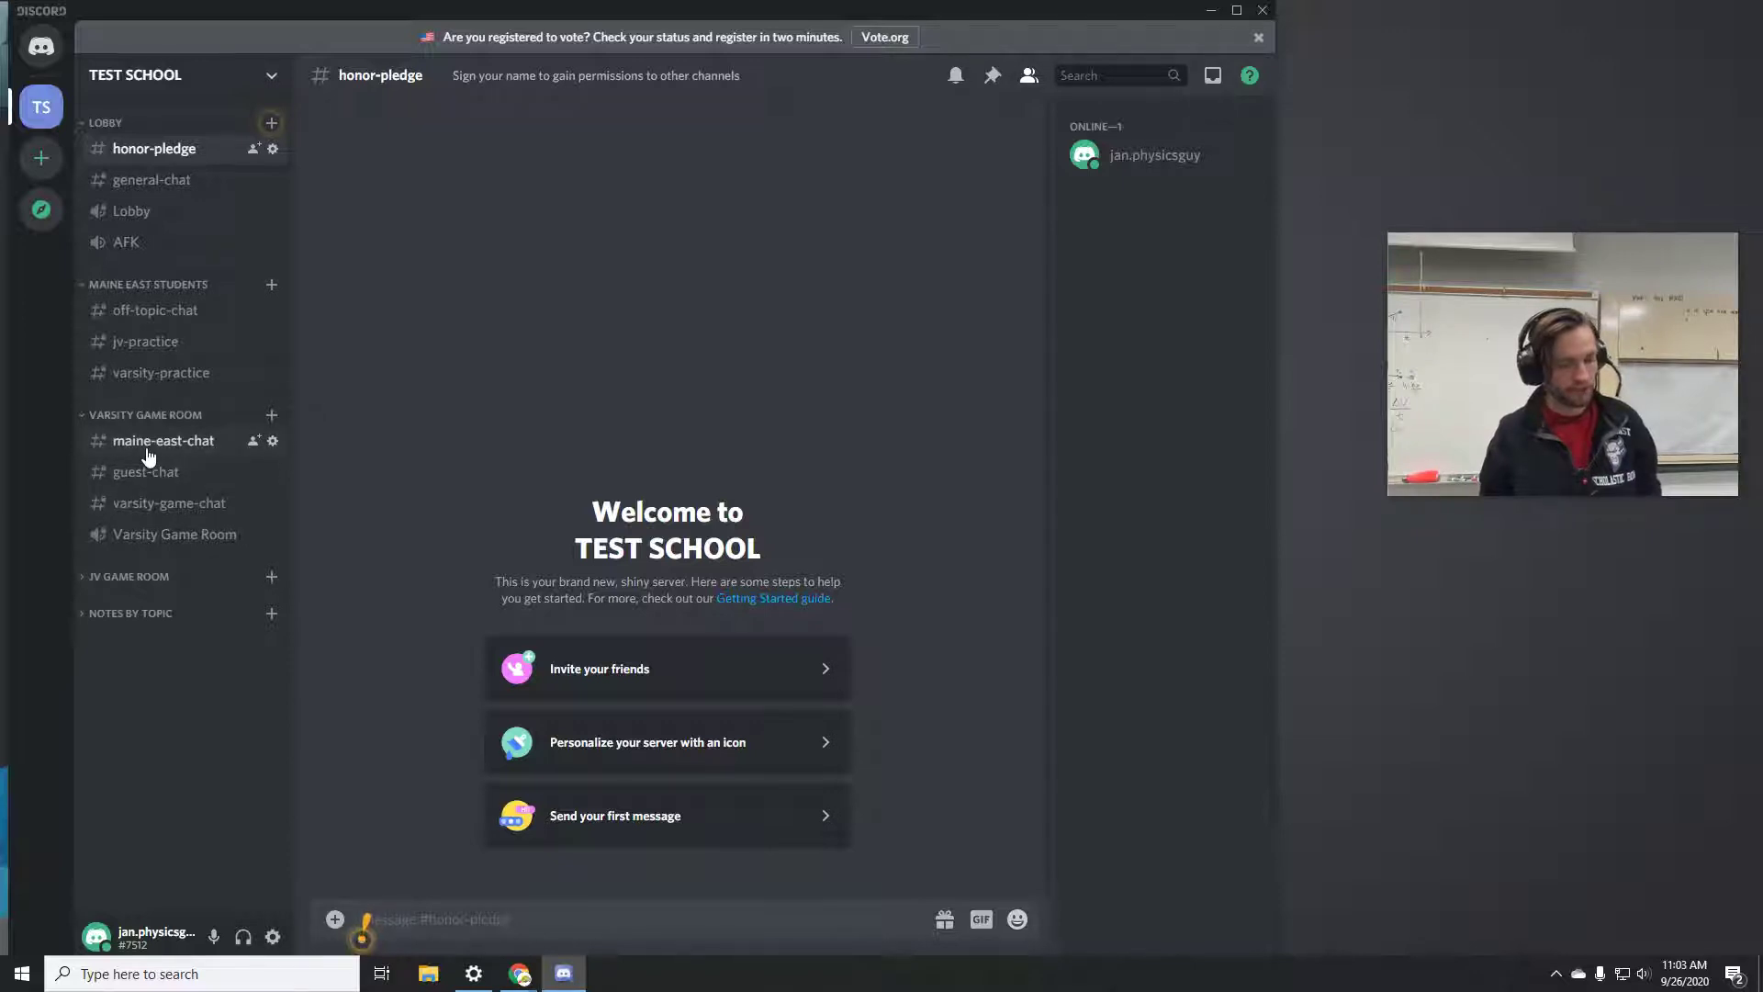
{"action": "right_click", "coordinate": [272, 443]}
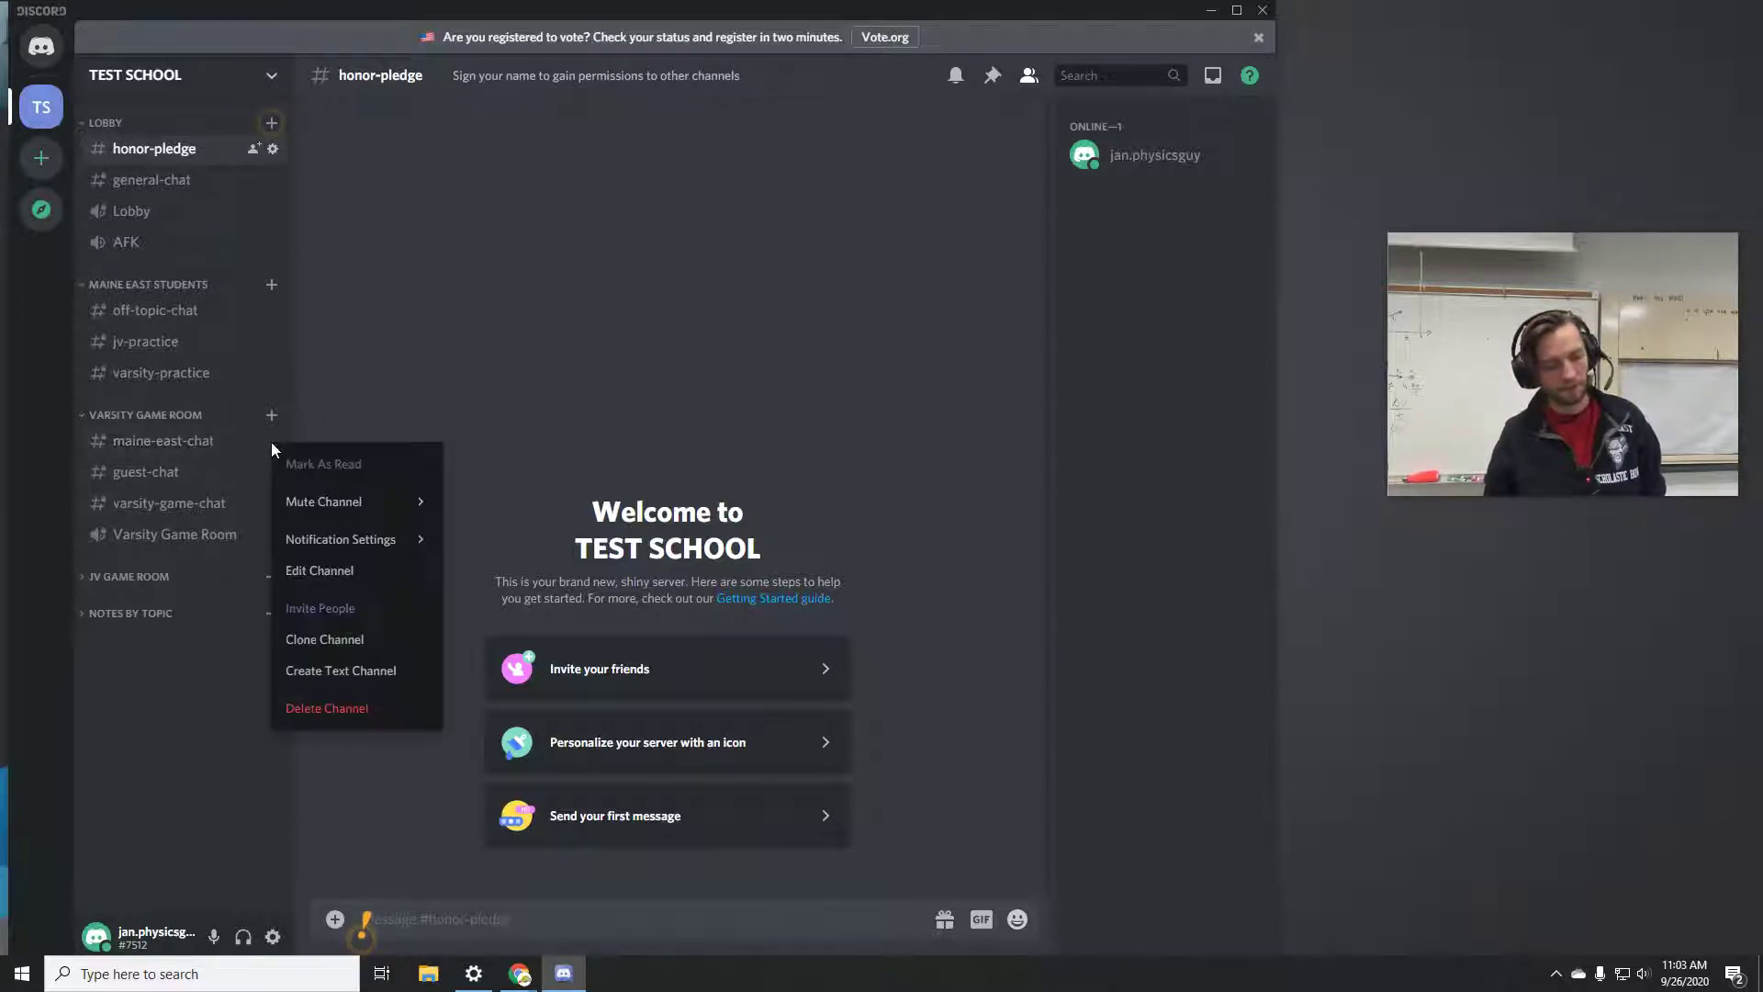
{"action": "left_click", "coordinate": [271, 442]}
{"action": "left_click_drag", "start_coordinate": [528, 157], "coordinate": [384, 153]}
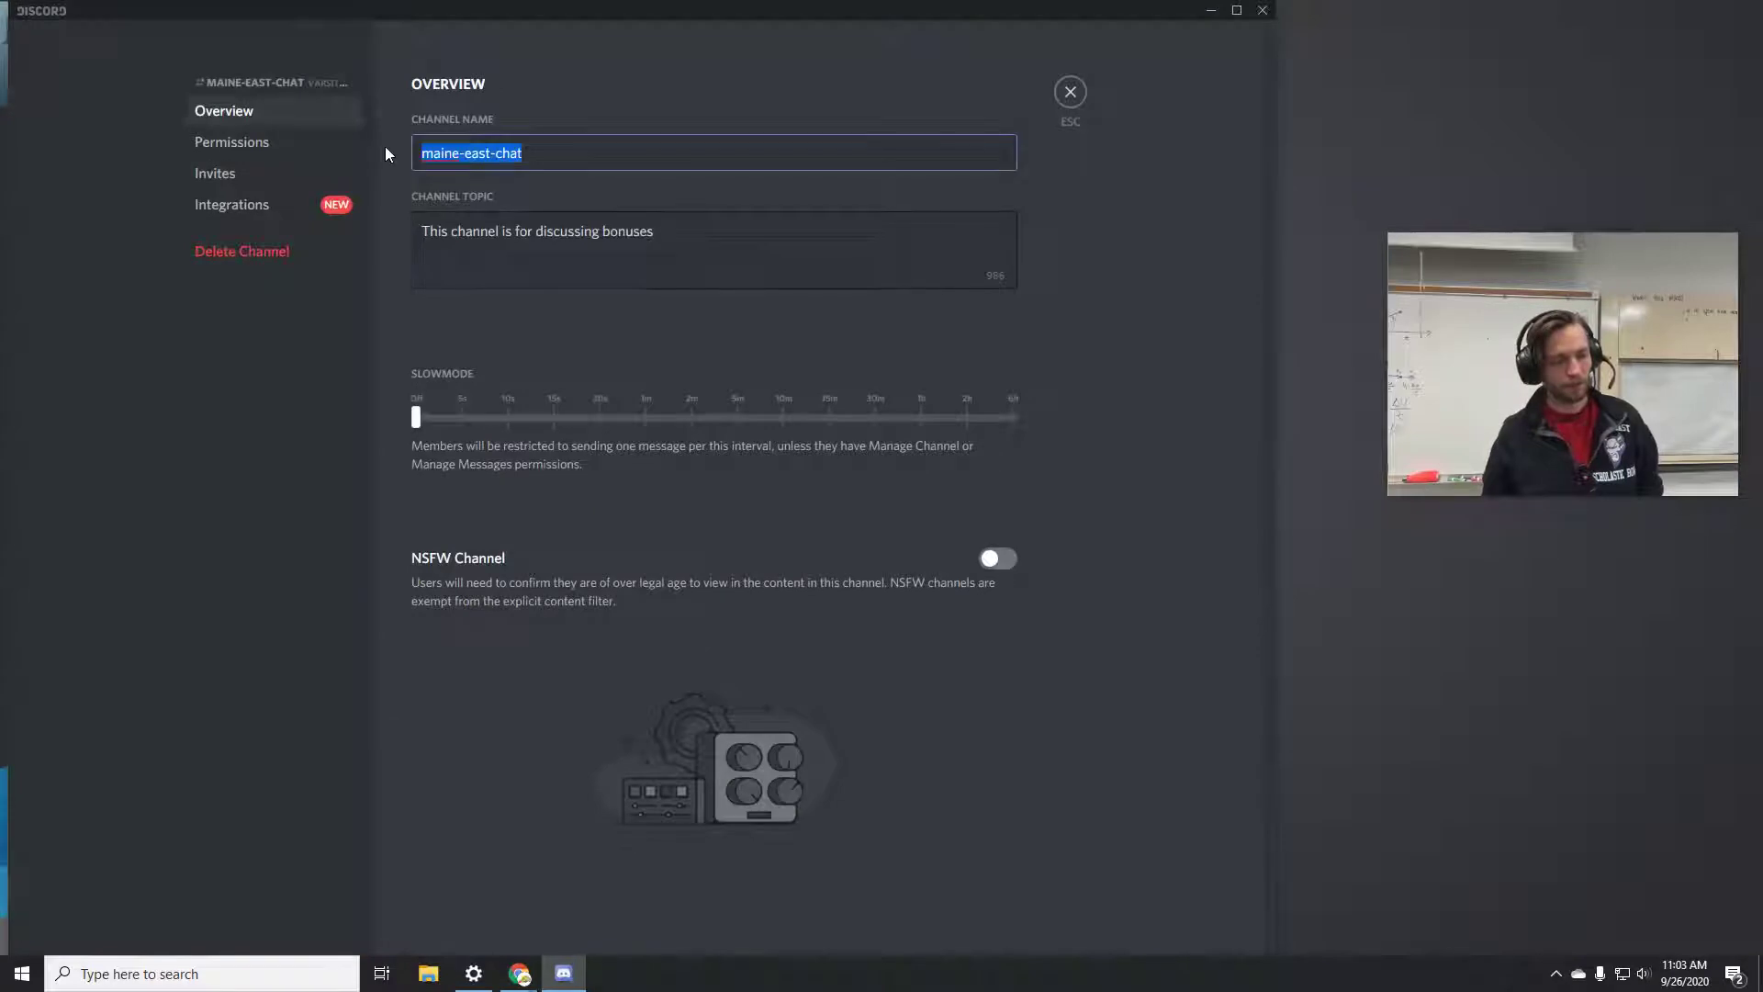
{"action": "type", "text": "test-s"}
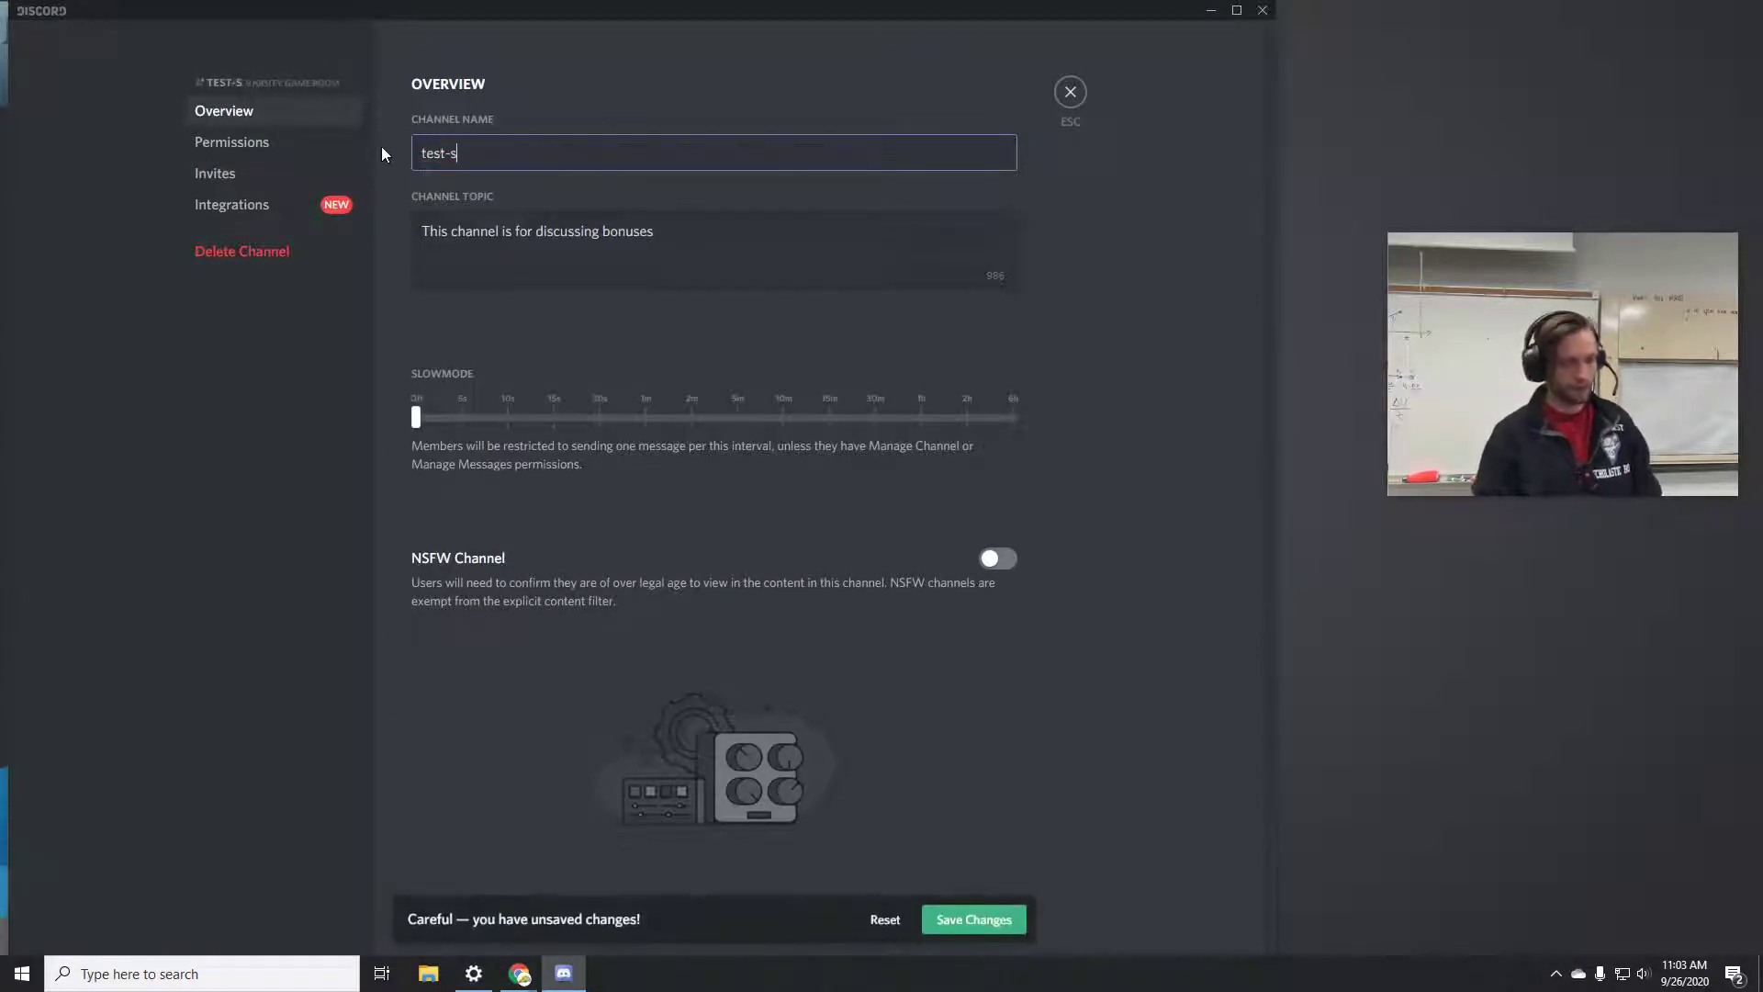
{"action": "type", "text": "chool-chat"}
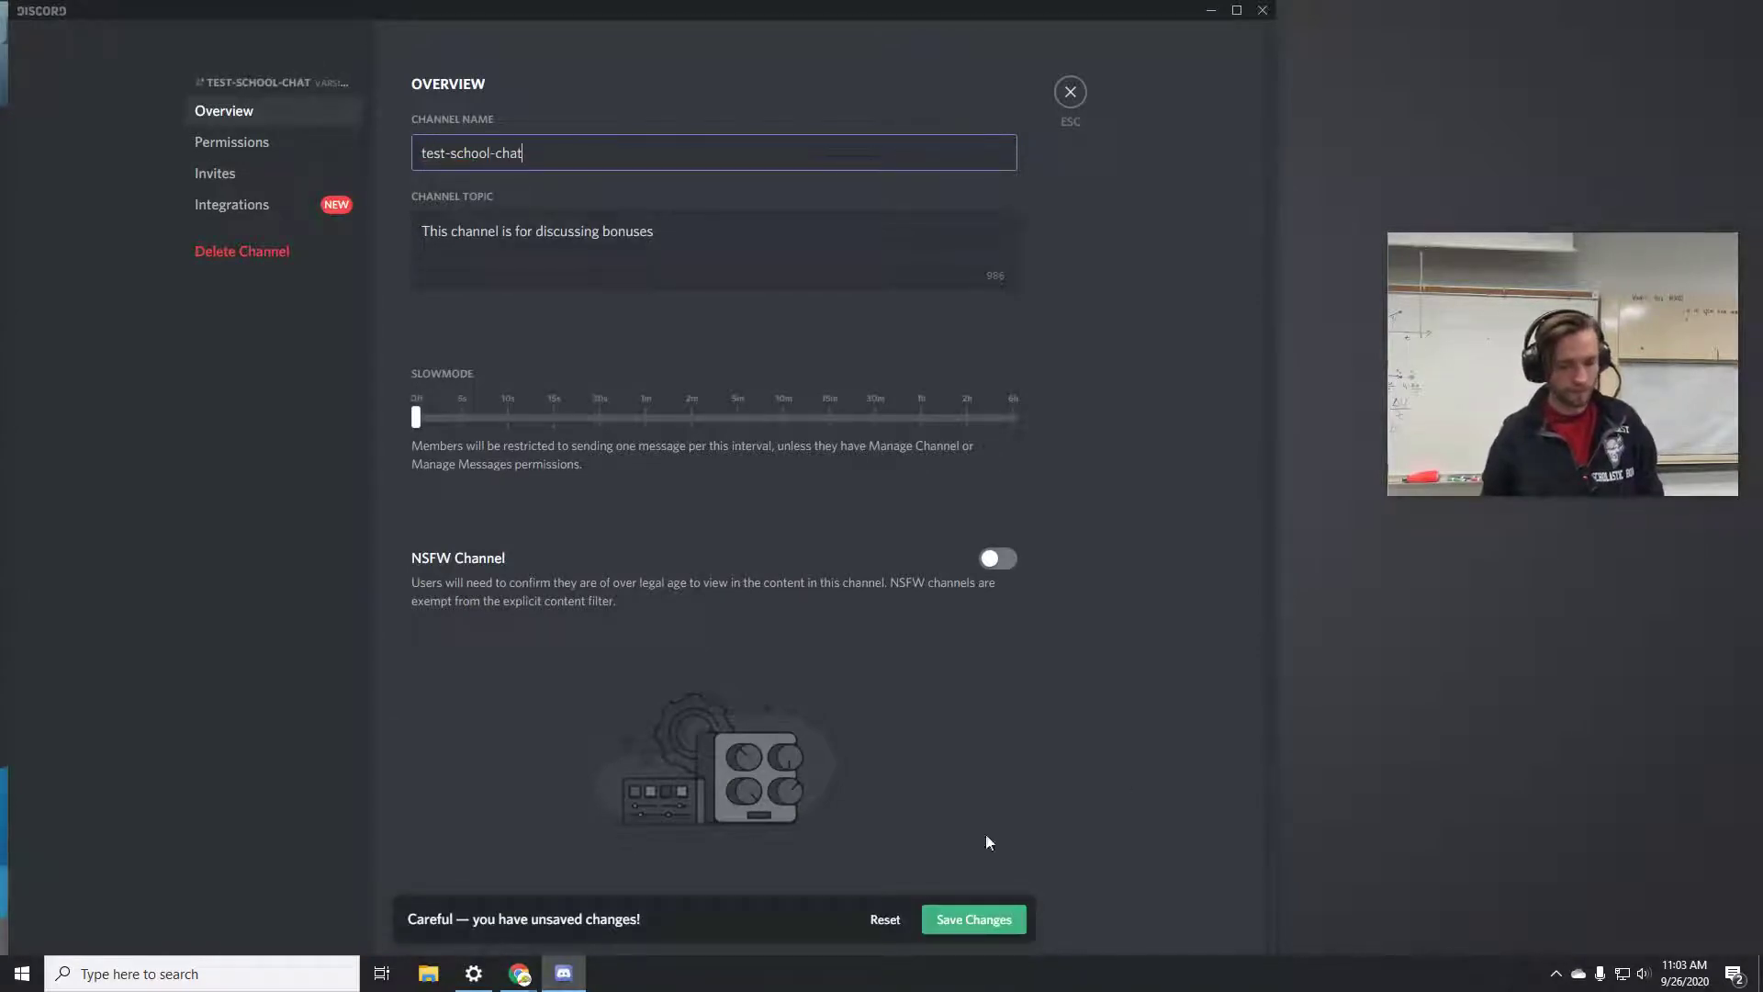
{"action": "left_click", "coordinate": [954, 918]}
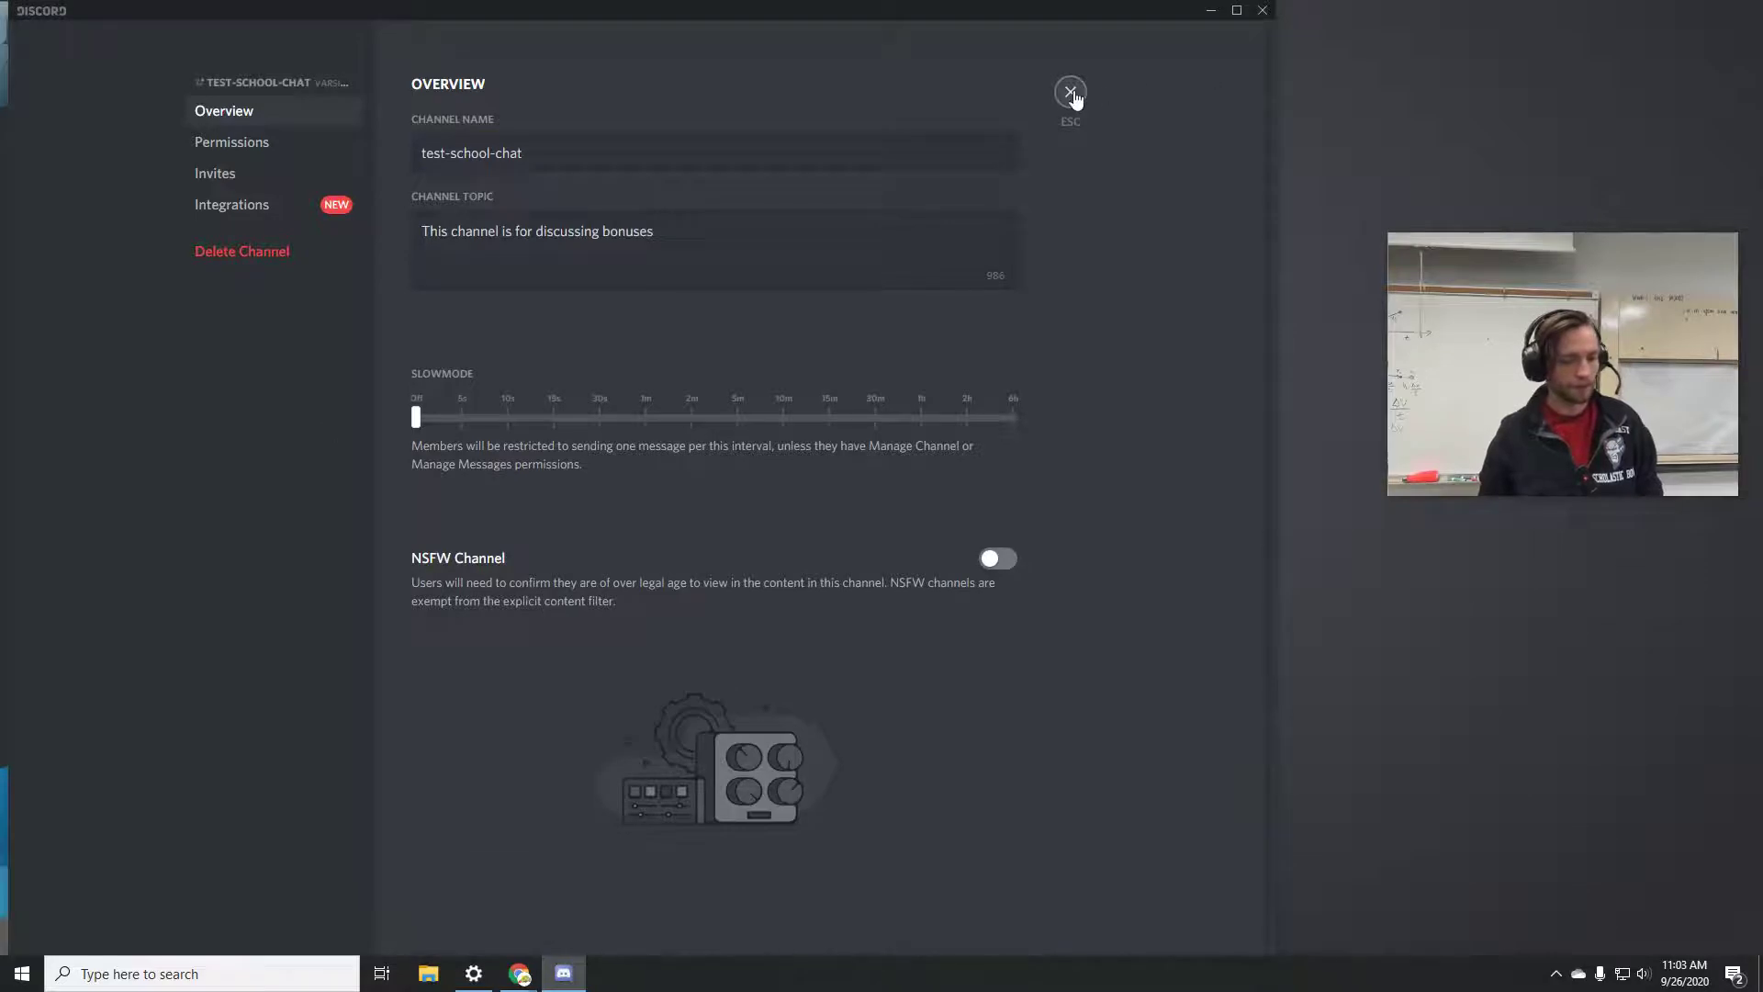
{"action": "left_click", "coordinate": [1070, 92]}
Expand the JV Game Room and Notes by Topic categories in the channel list.
{"action": "left_click", "coordinate": [133, 576]}
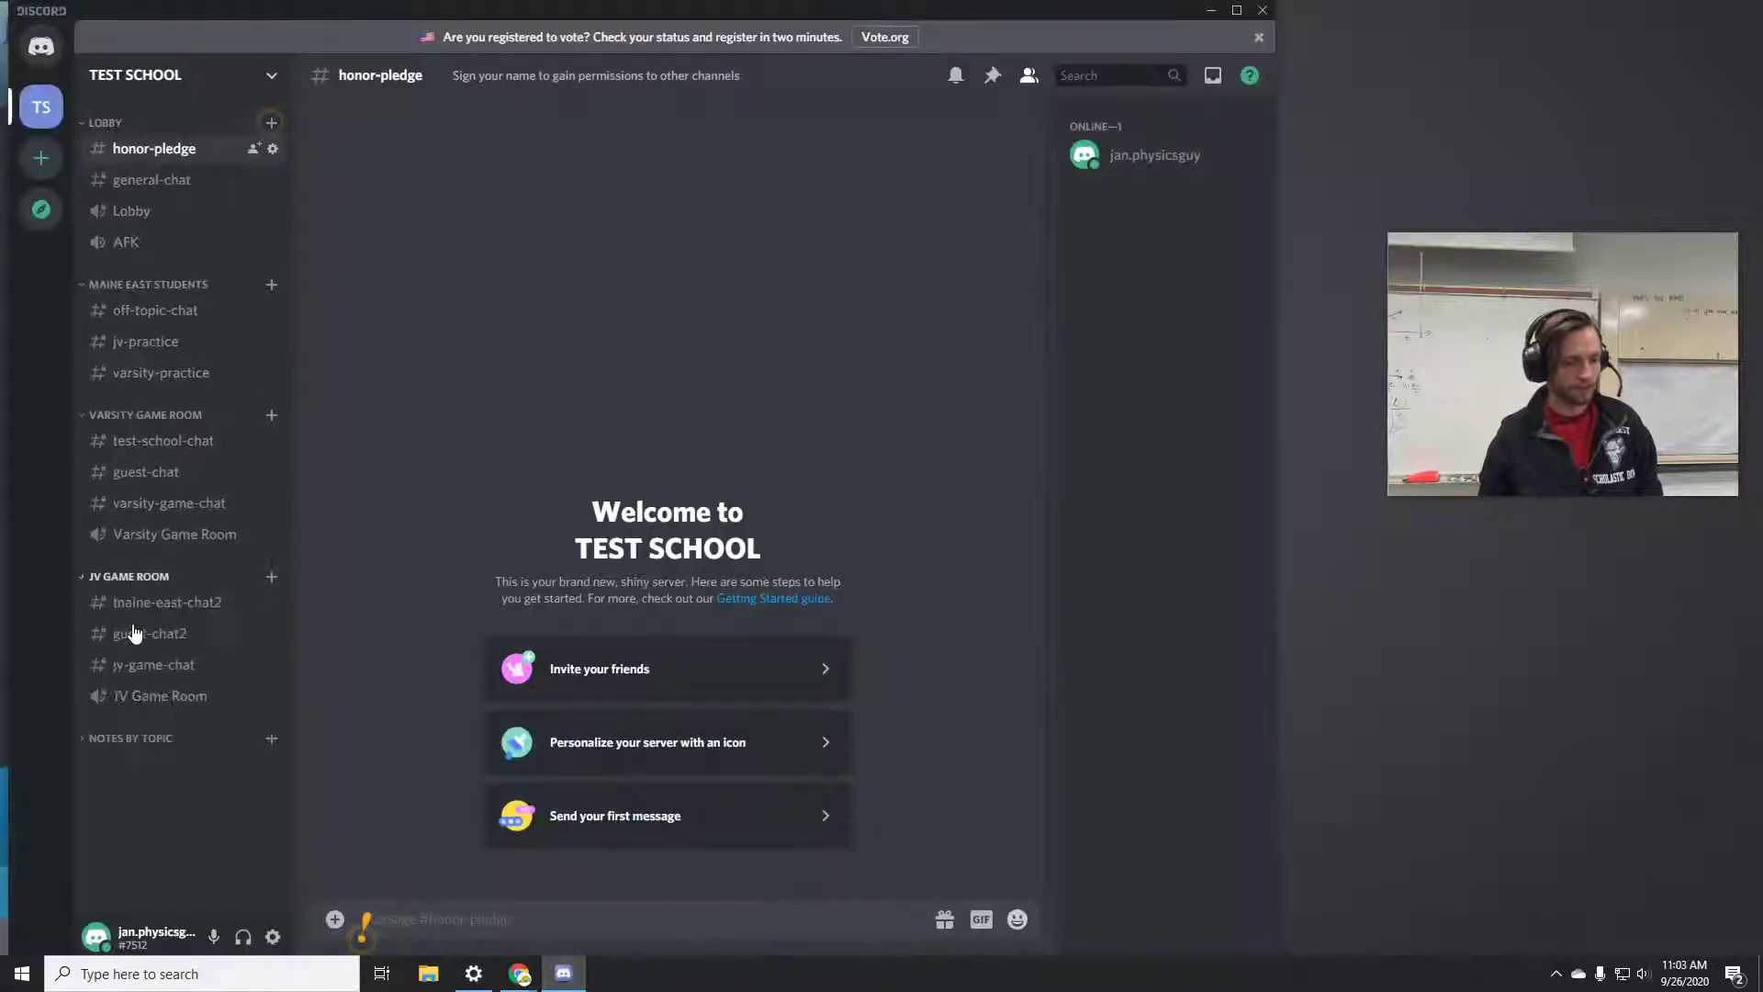
{"action": "left_click", "coordinate": [141, 748]}
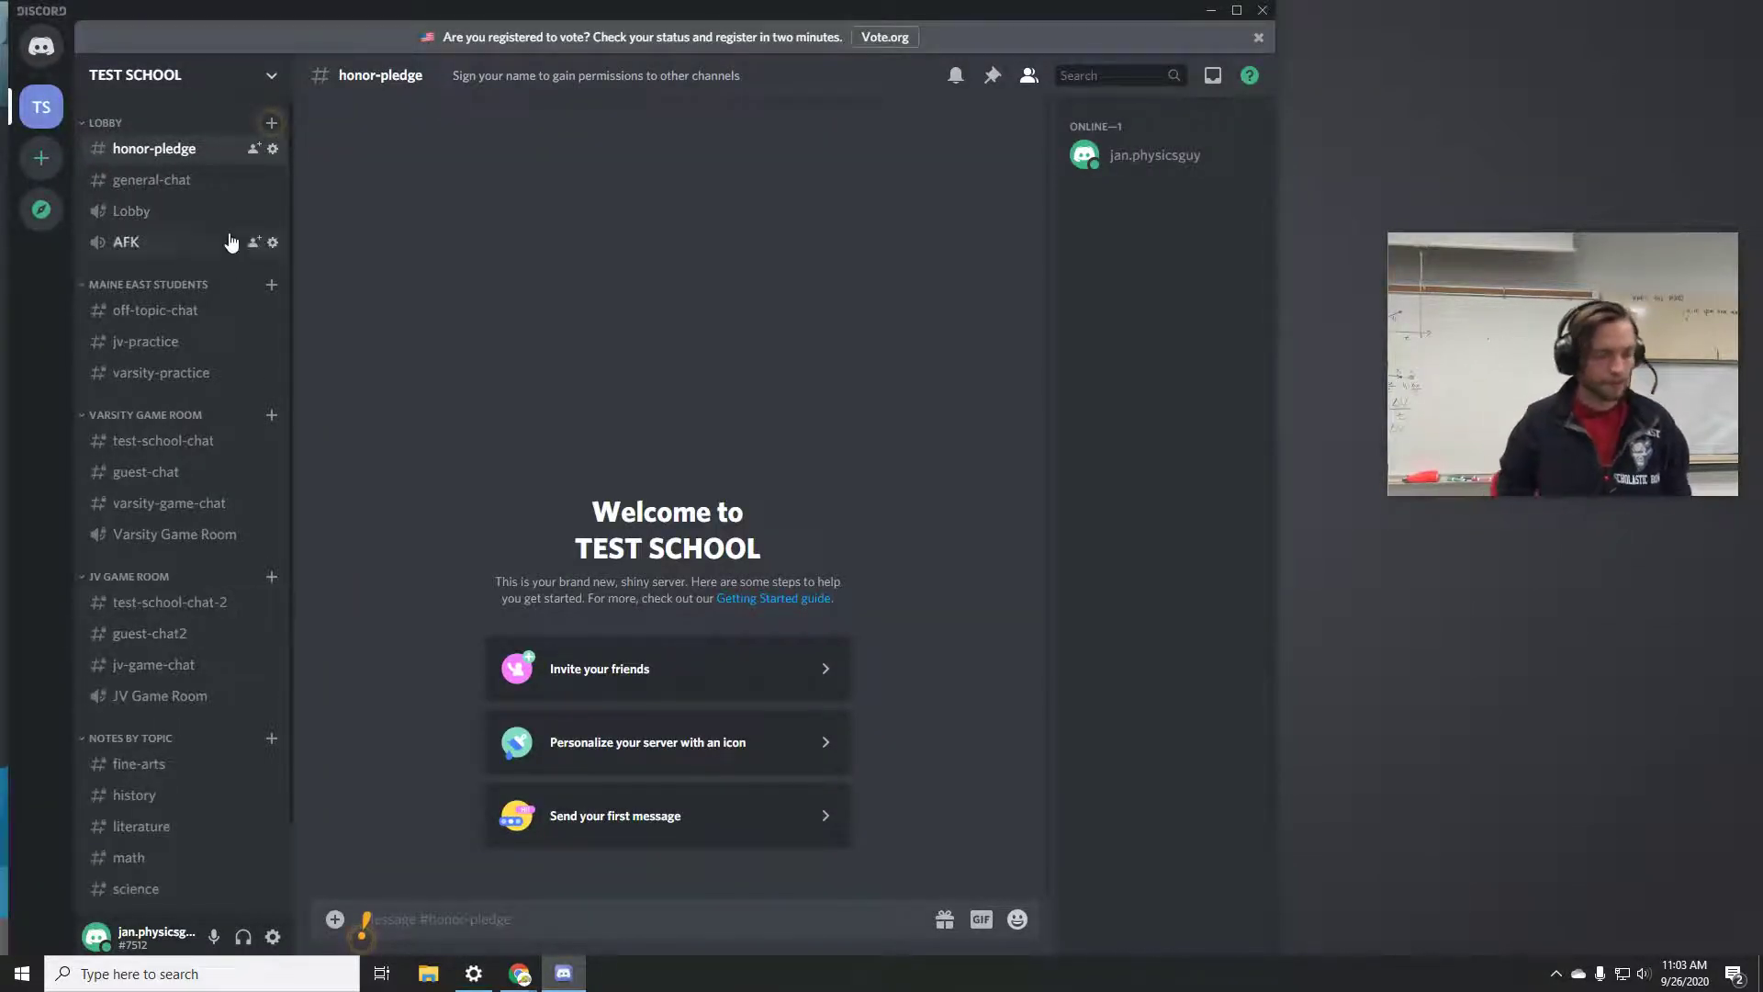
Rename the Maine East Students category to Test School Students and save the change.
{"action": "right_click", "coordinate": [136, 284]}
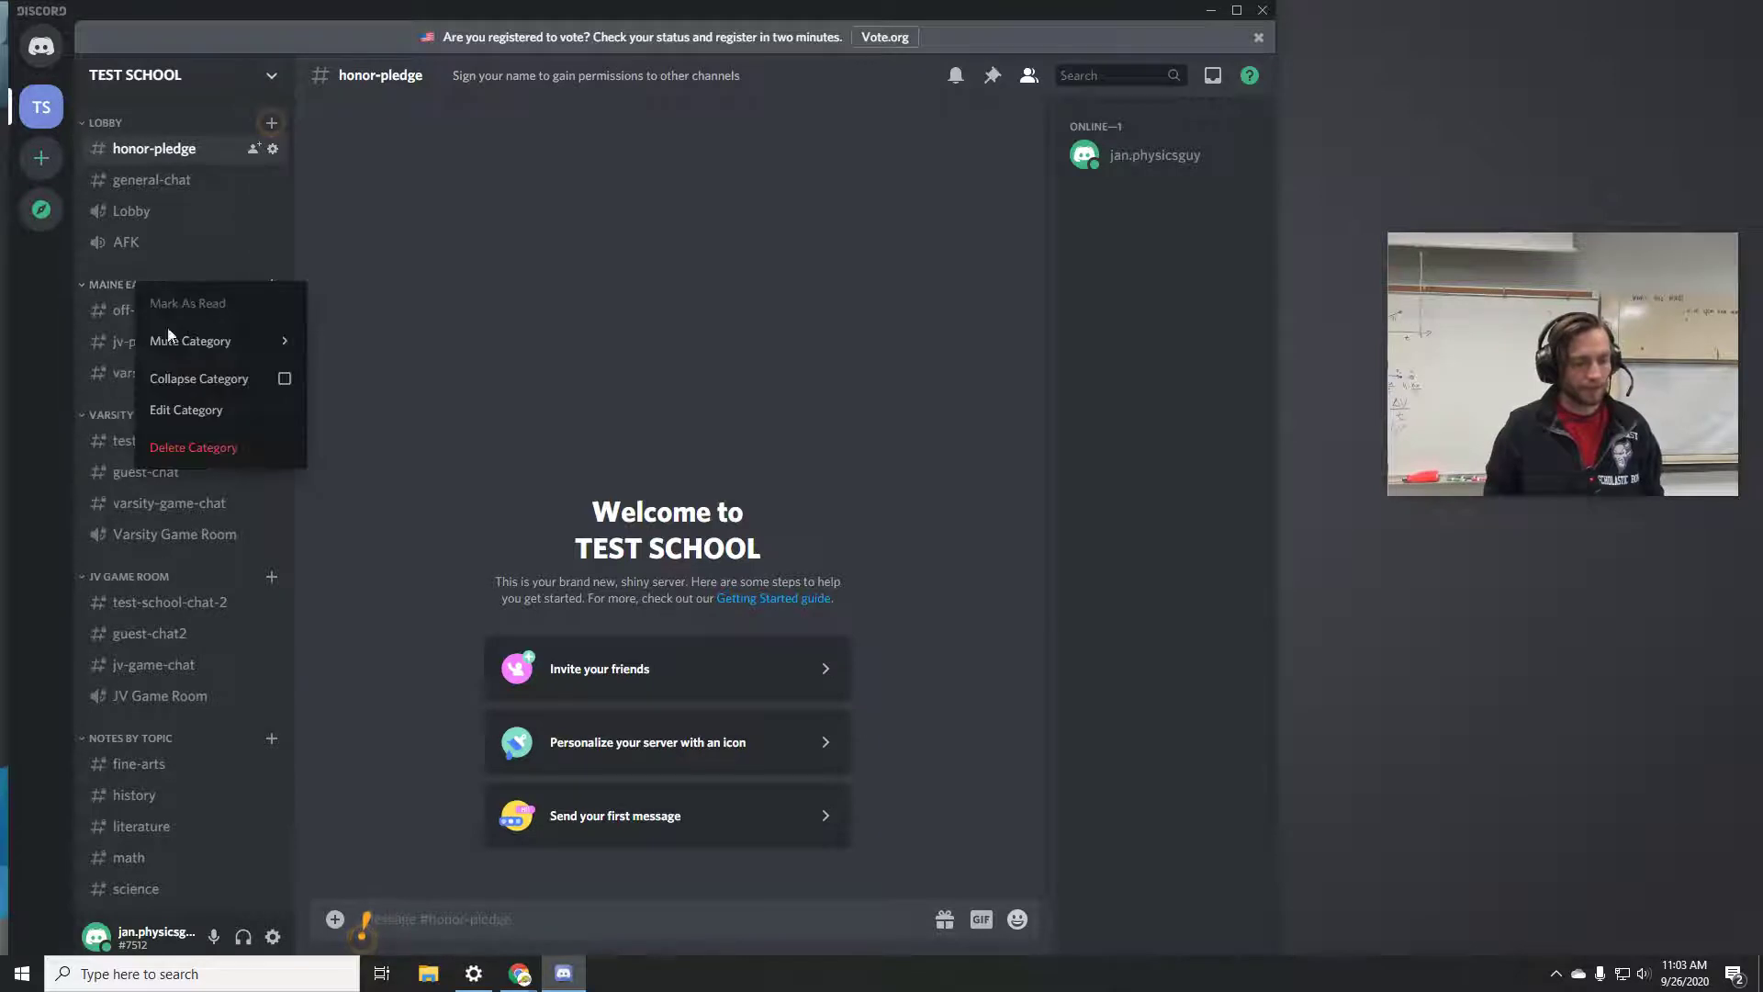
{"action": "left_click", "coordinate": [217, 416]}
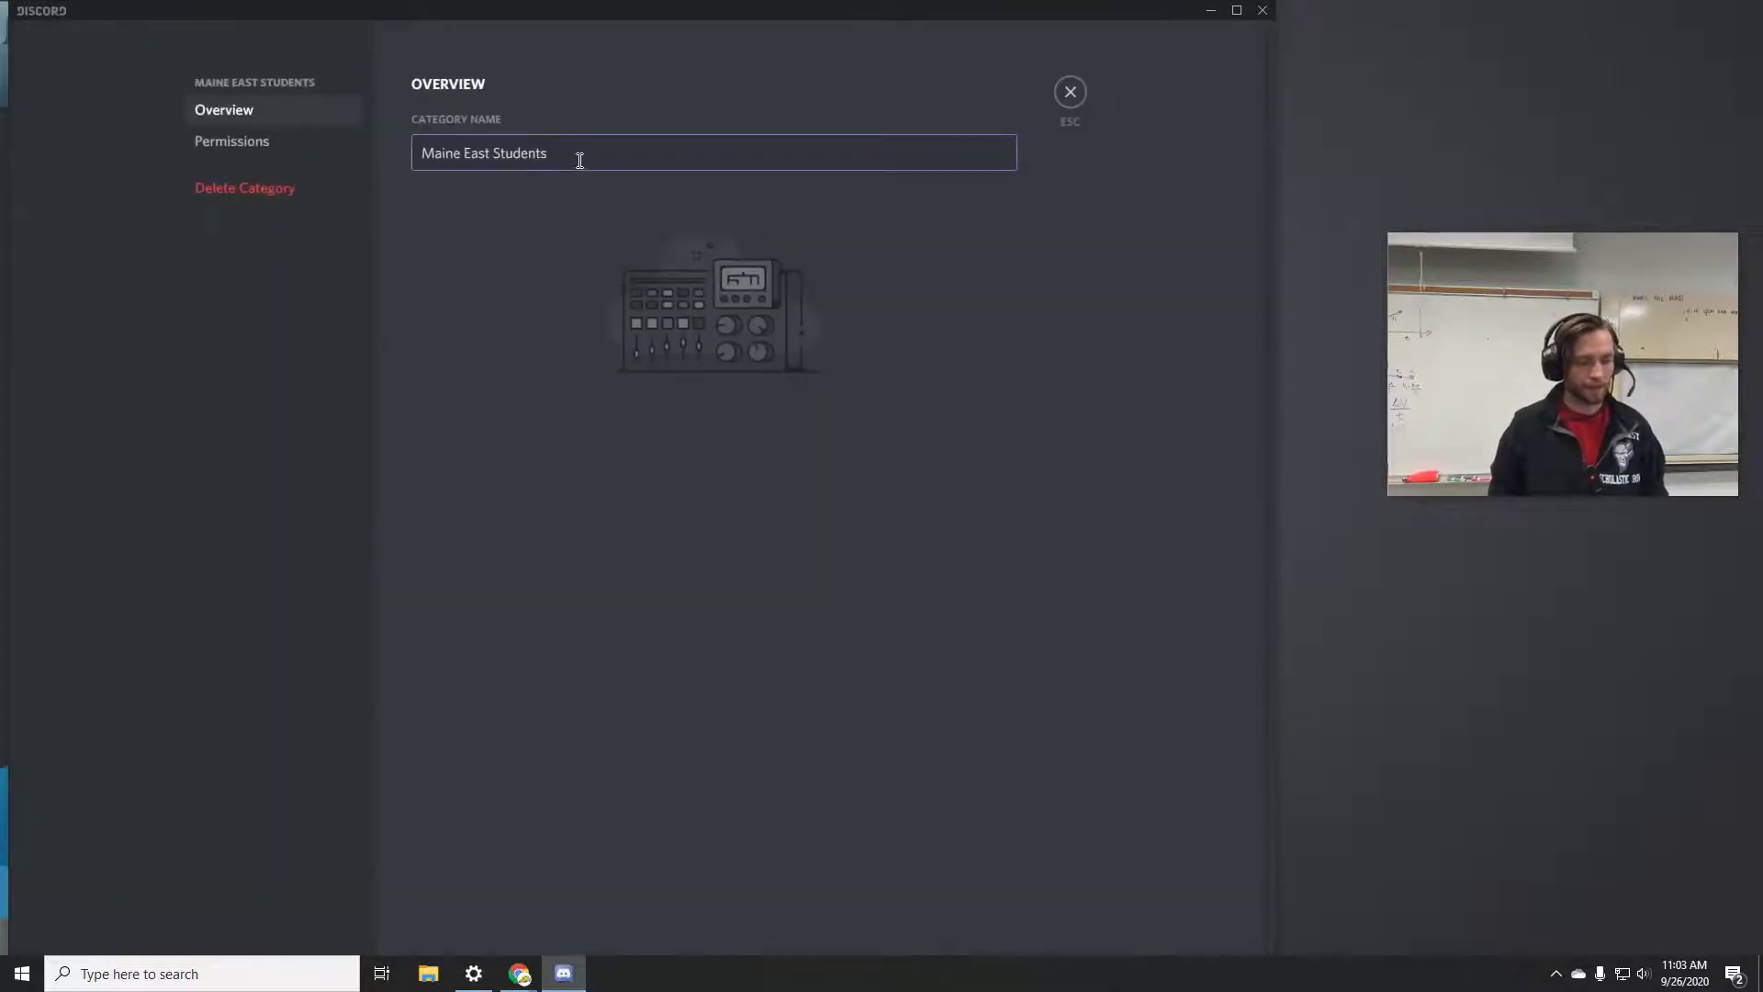
{"action": "left_click_drag", "start_coordinate": [579, 160], "coordinate": [203, 201]}
{"action": "type", "text": "Tst"}
{"action": "key", "text": "BackSpace"}
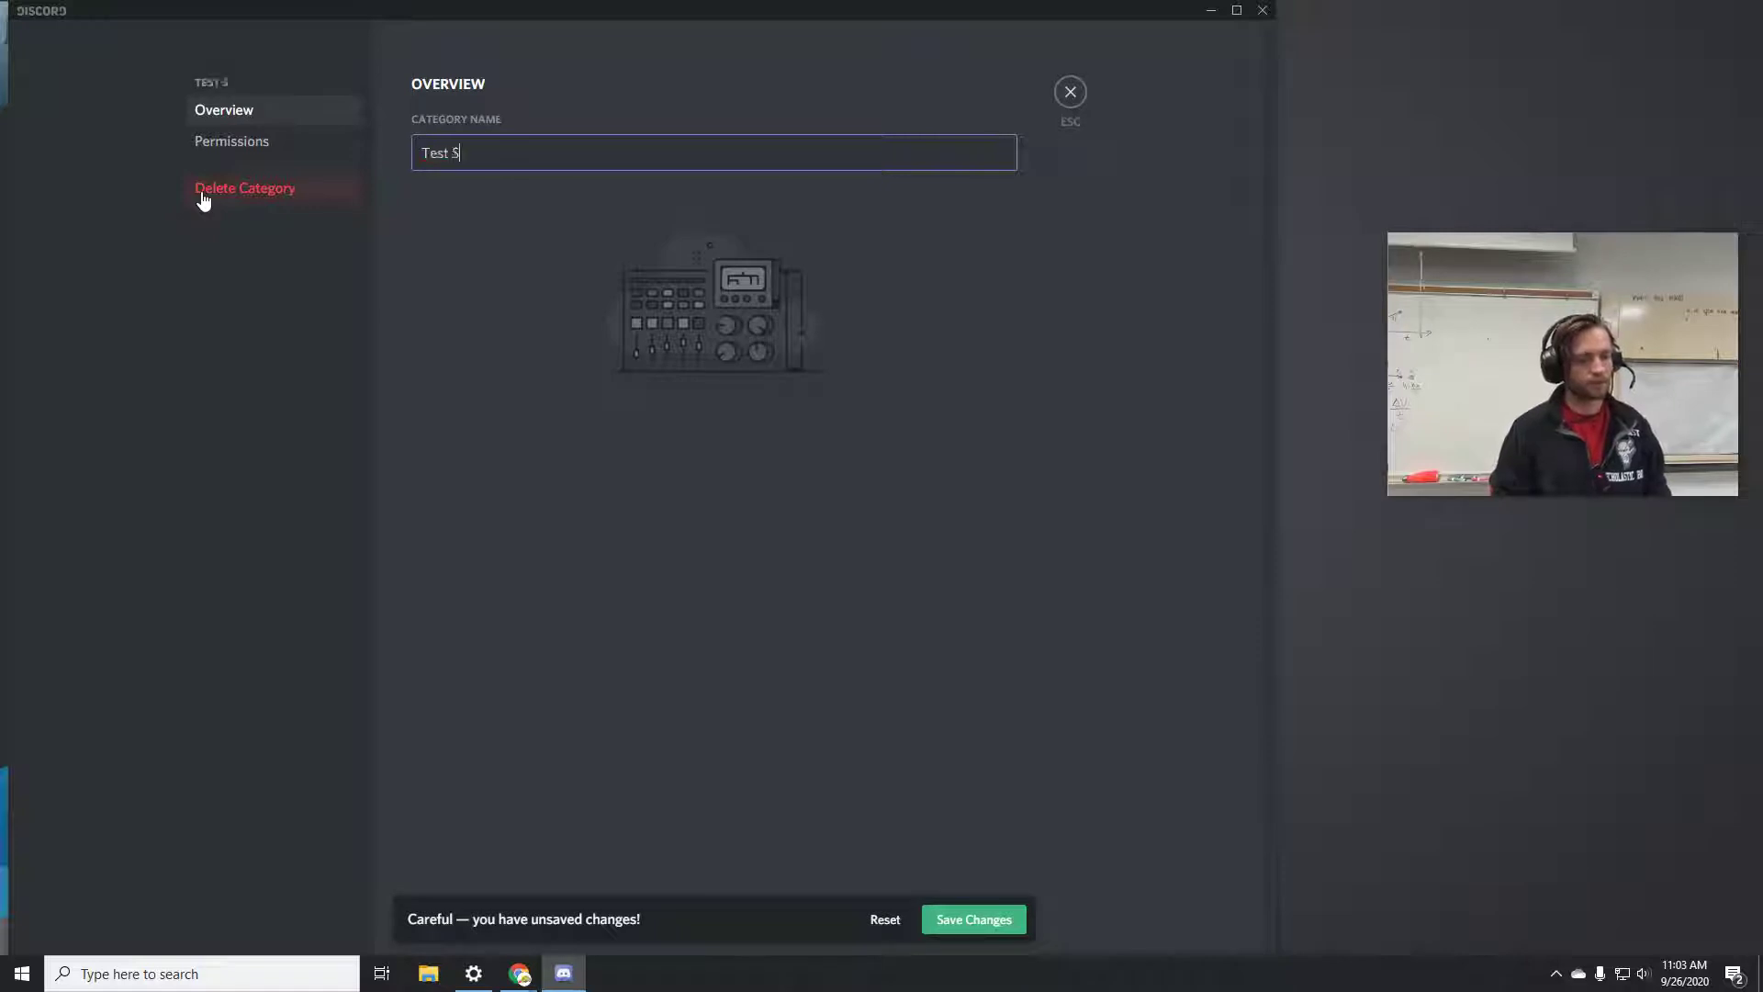
{"action": "key", "text": "BackSpace"}
{"action": "key", "text": "BackSpace"}
{"action": "key", "text": "BackSpace"}
{"action": "key", "text": "BackSpace"}
{"action": "key", "text": "BackSpace"}
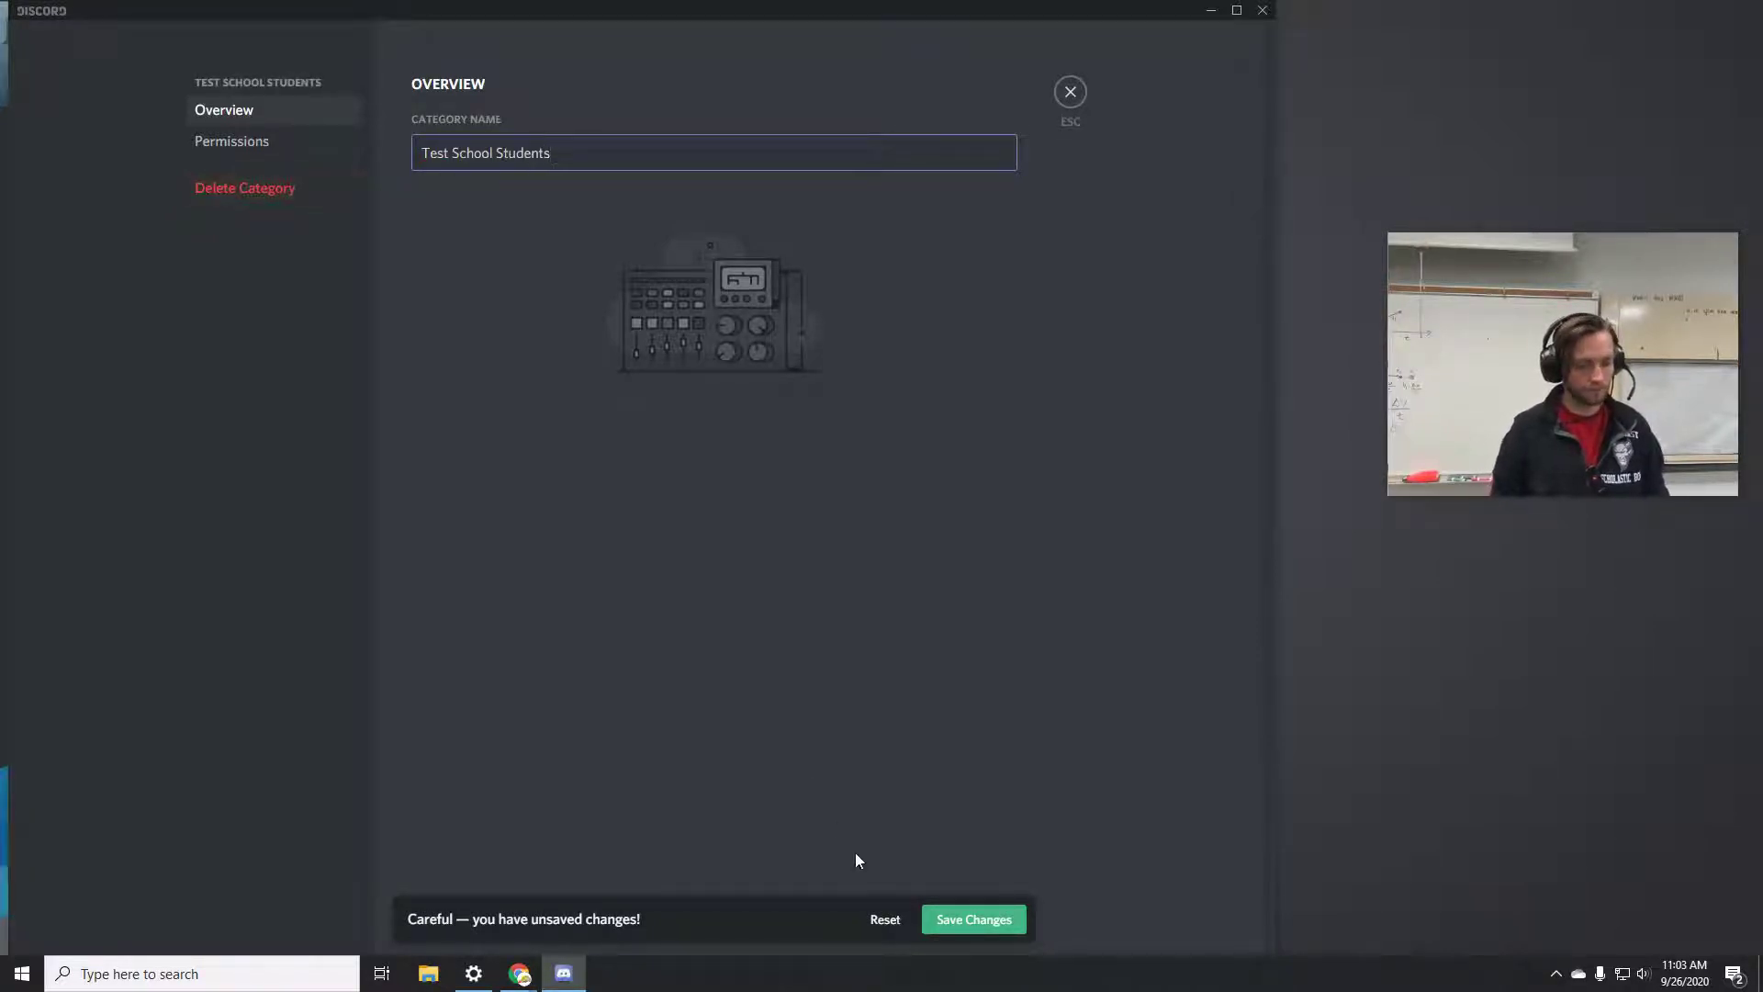
{"action": "left_click", "coordinate": [971, 918]}
{"action": "left_click", "coordinate": [1076, 97]}
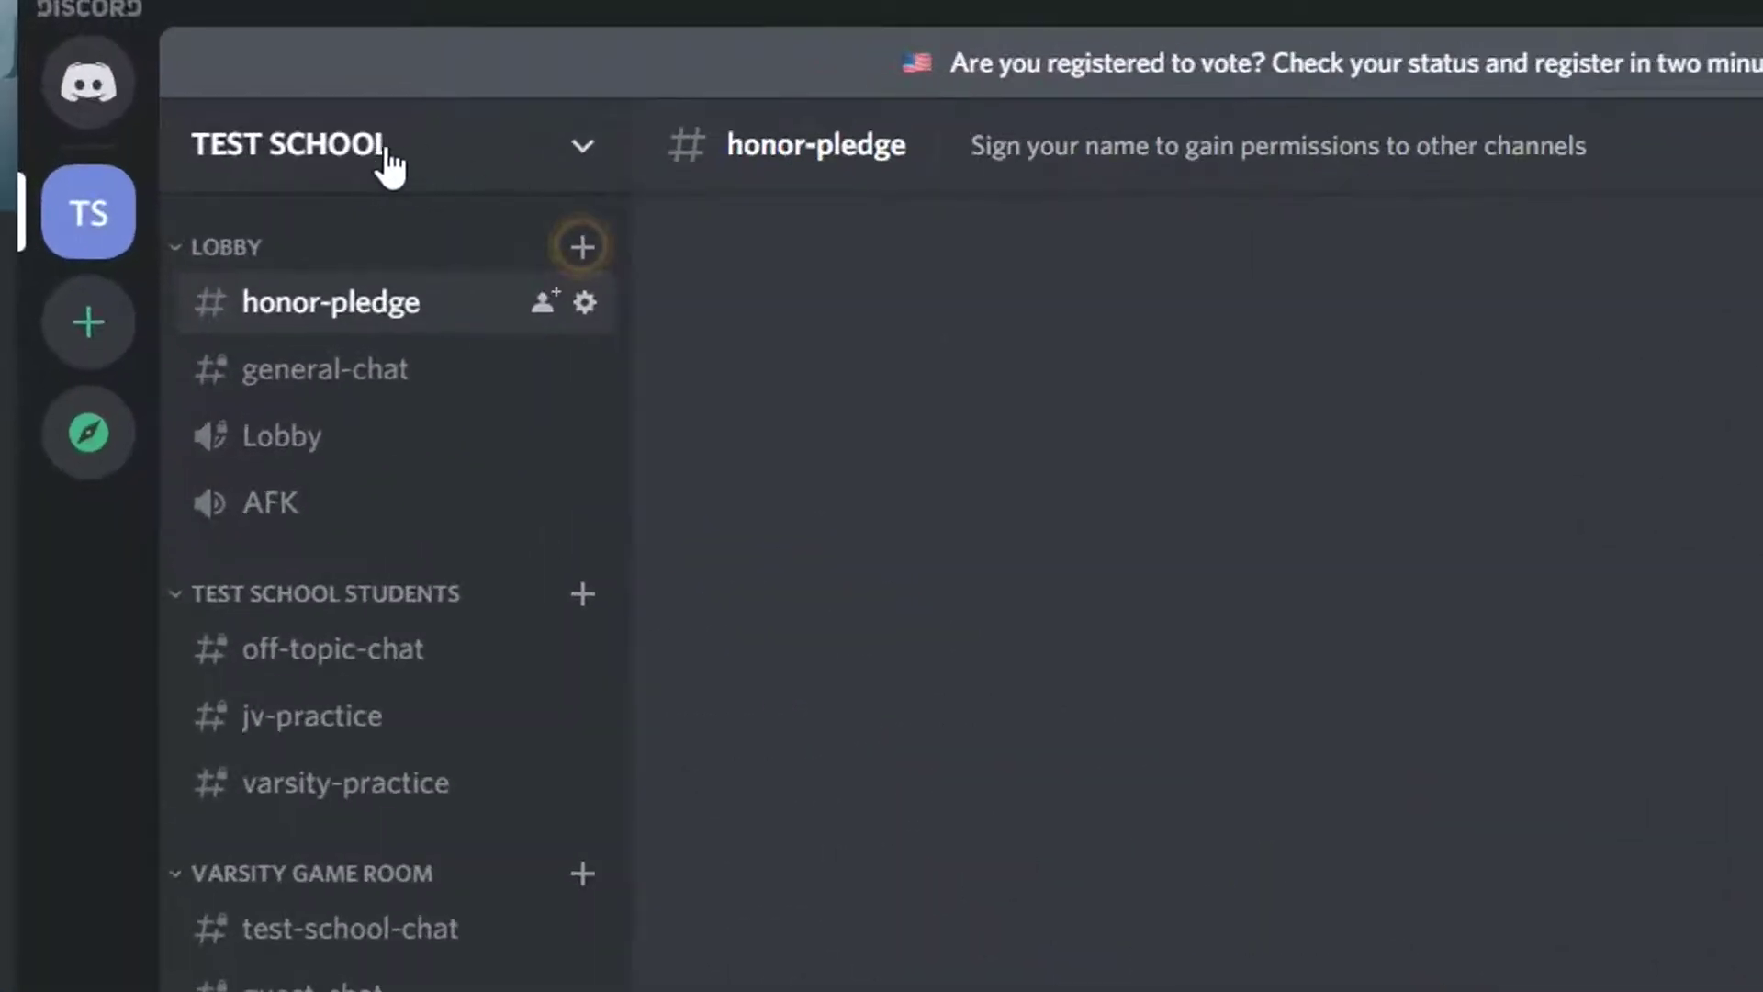
In the server's role settings, rename the MEstudent role to "Test SChool STudent" and save the change.
{"action": "left_click", "coordinate": [475, 165]}
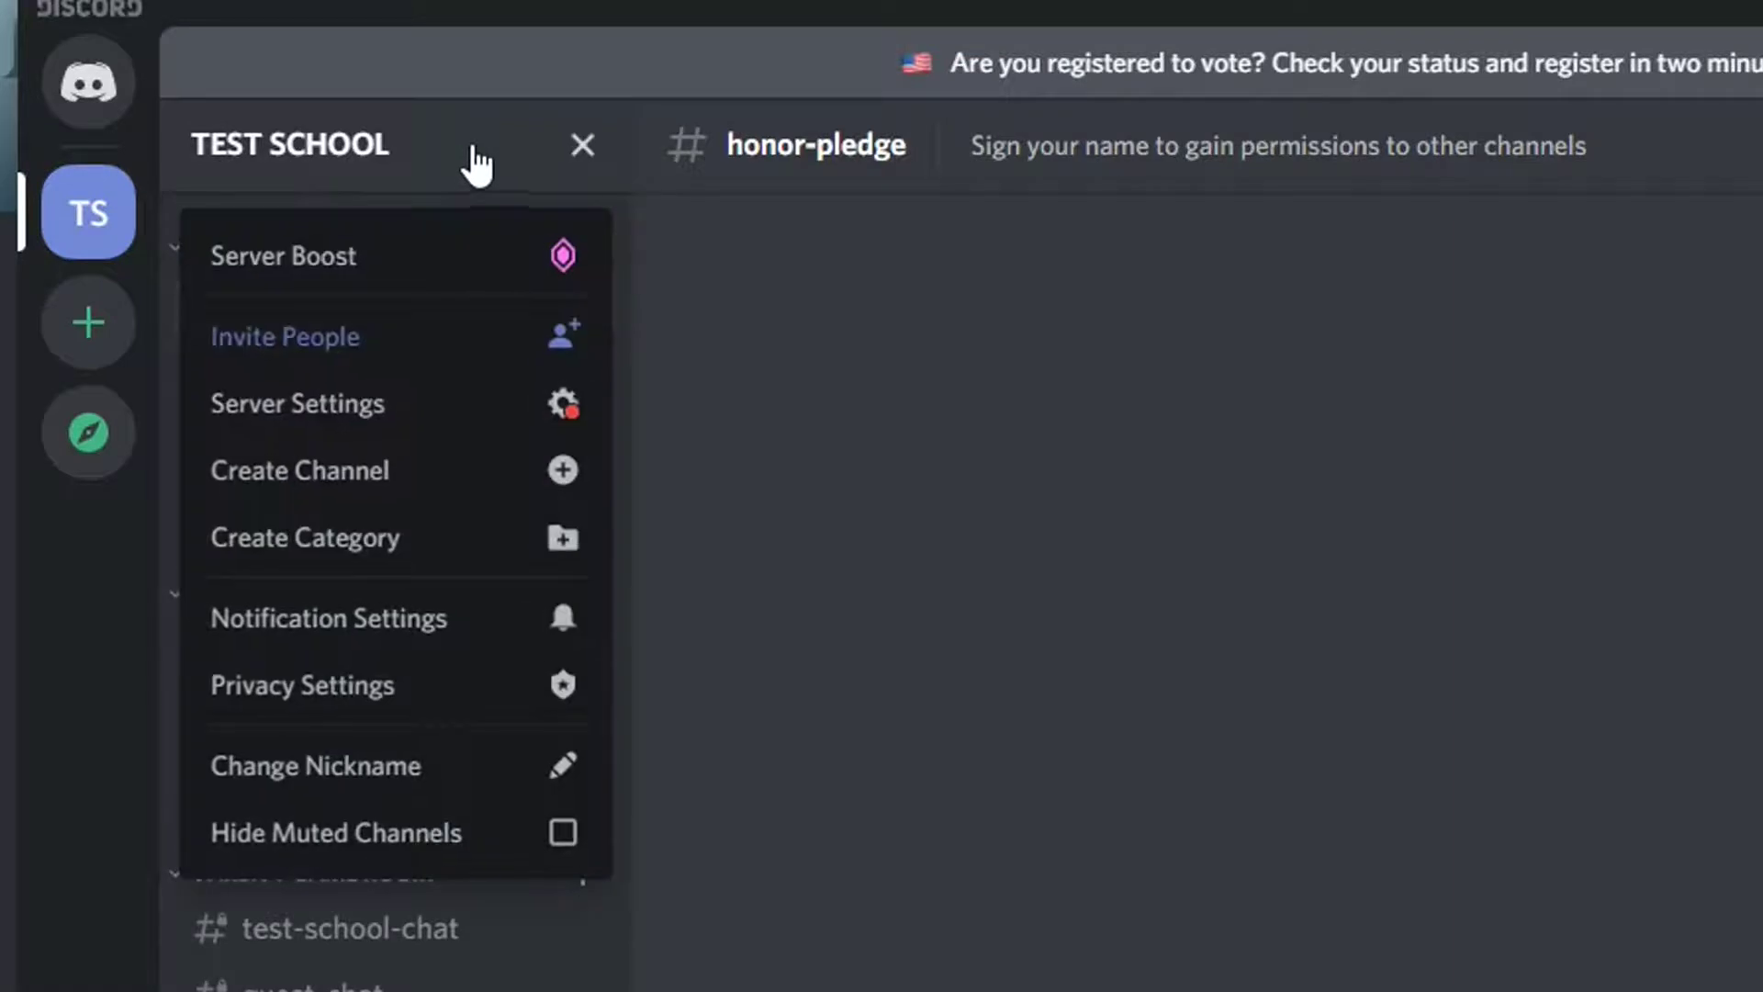
{"action": "left_click", "coordinate": [331, 428]}
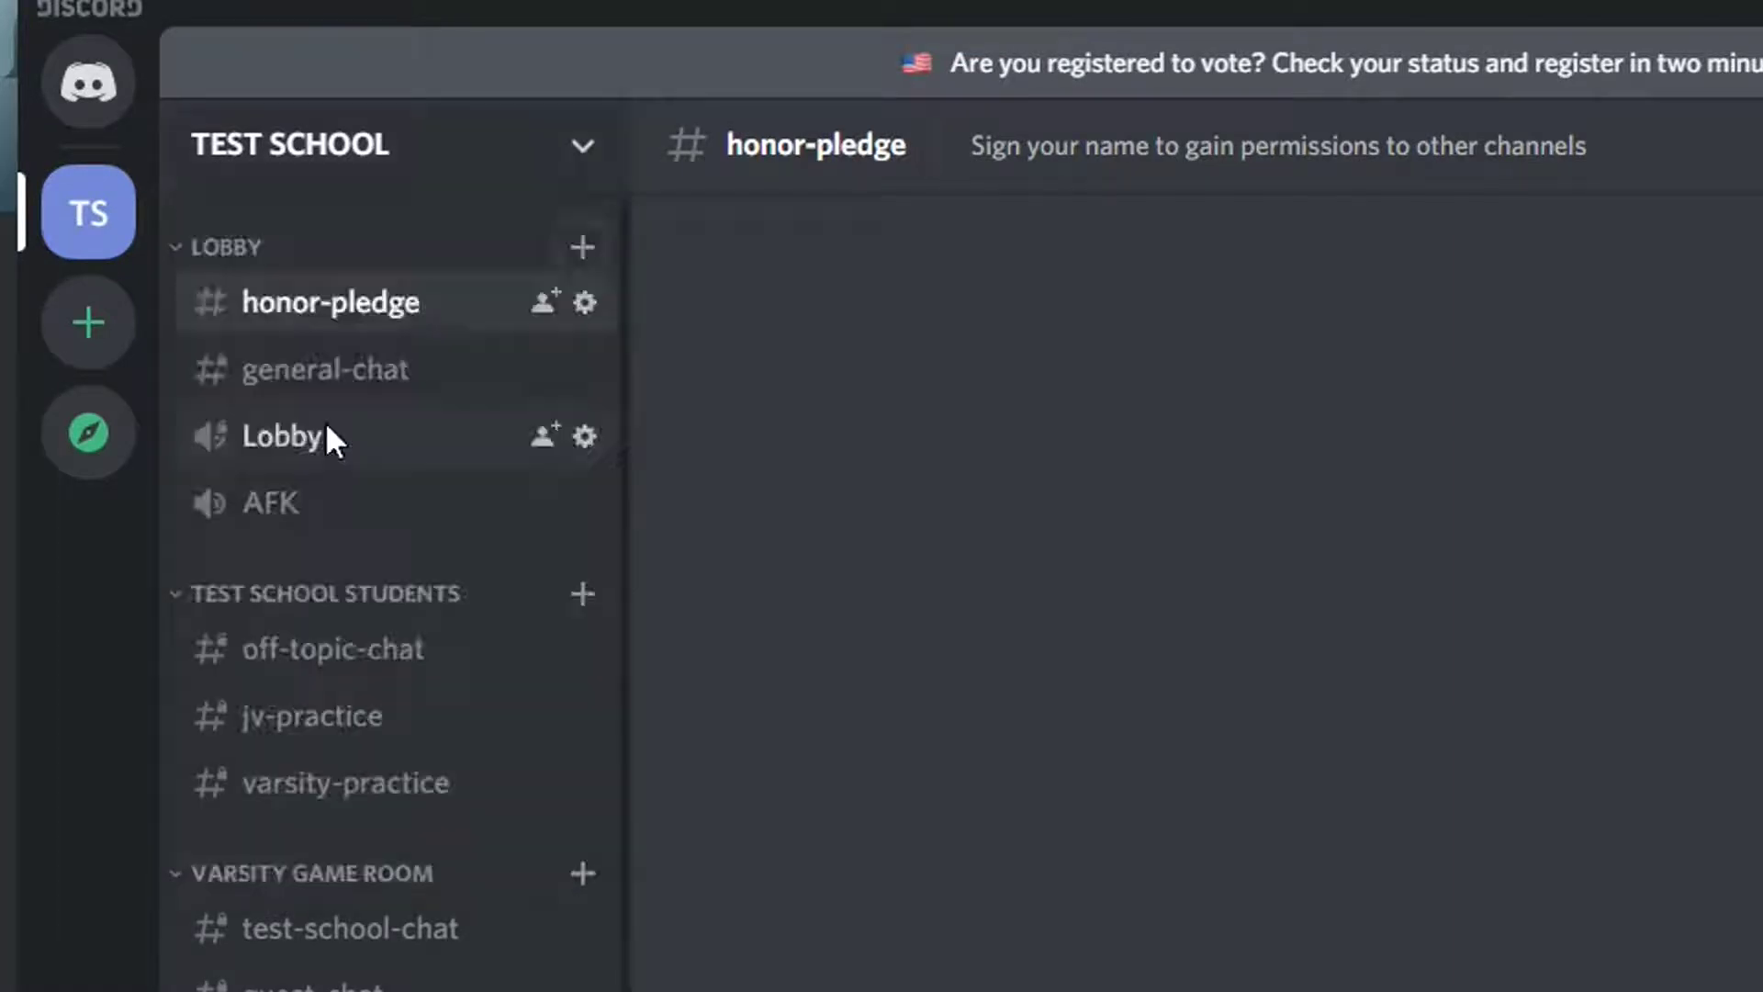
{"action": "left_click", "coordinate": [468, 292]}
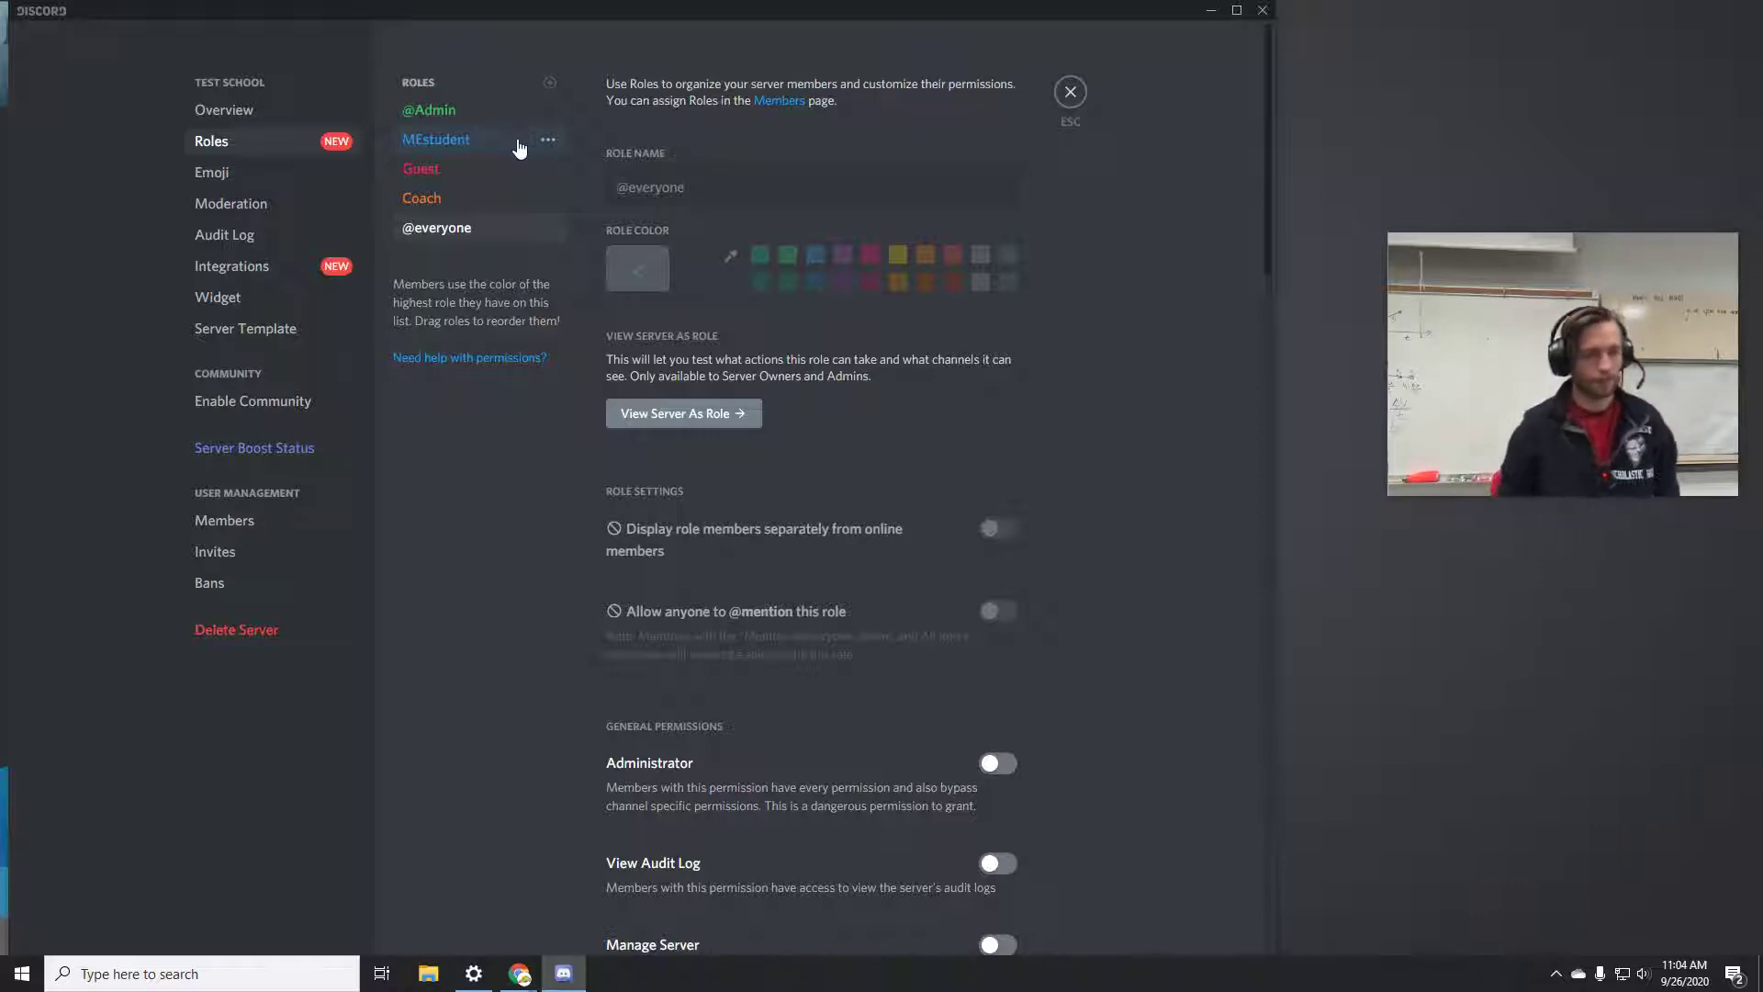
{"action": "left_click", "coordinate": [509, 147]}
{"action": "left_click", "coordinate": [704, 192]}
{"action": "double_click", "coordinate": [704, 192]}
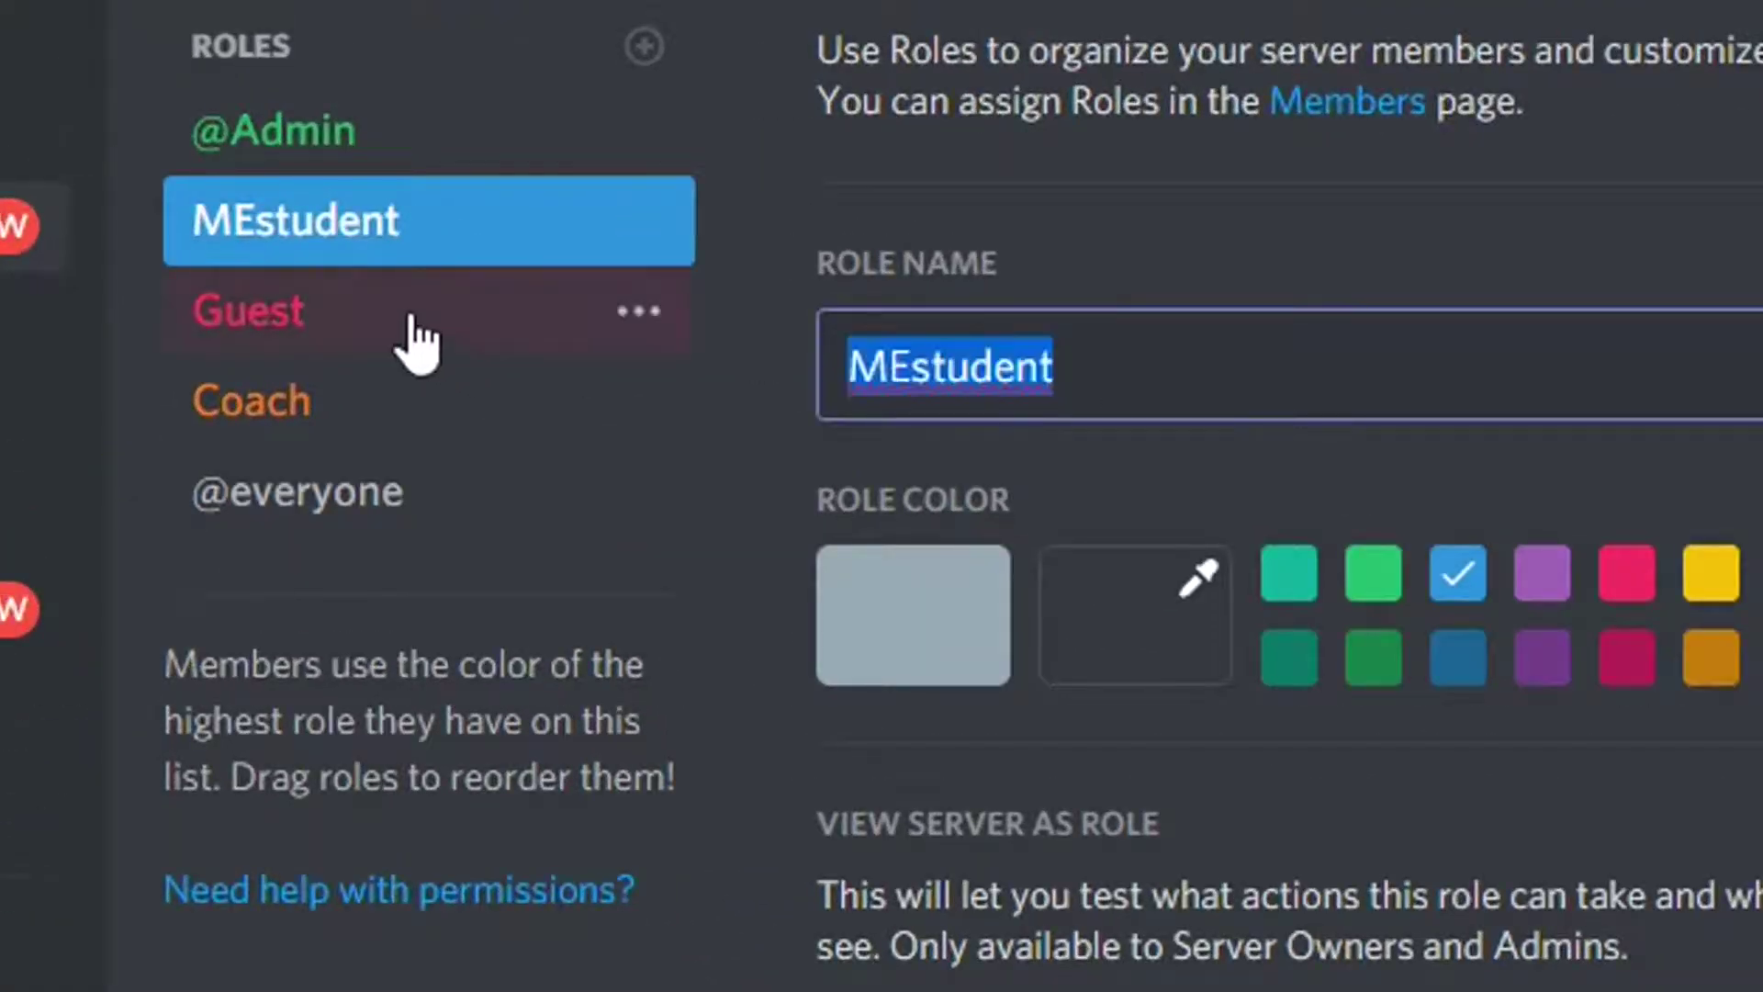
{"action": "type", "text": "TE"}
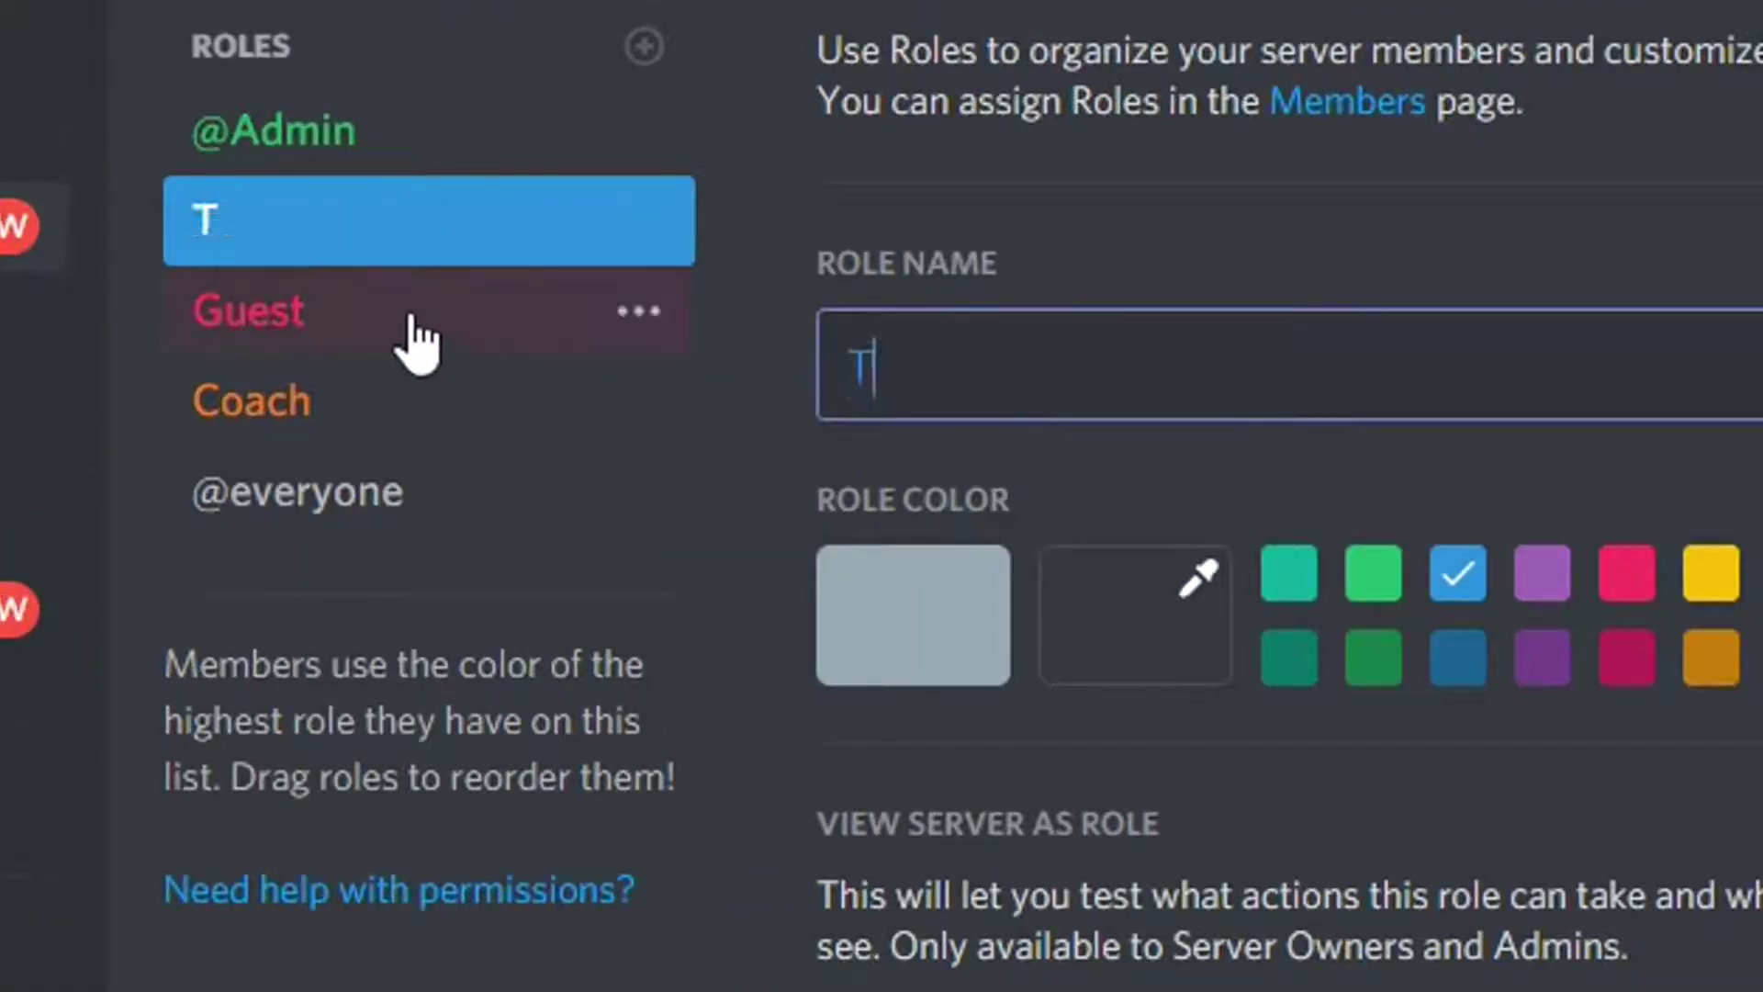
{"action": "key", "text": "BackSpace"}
{"action": "type", "text": "st S"}
{"action": "key", "text": "BackSpace"}
{"action": "key", "text": "BackSpace"}
{"action": "key", "text": "BackSpace"}
{"action": "key", "text": "BackSpace"}
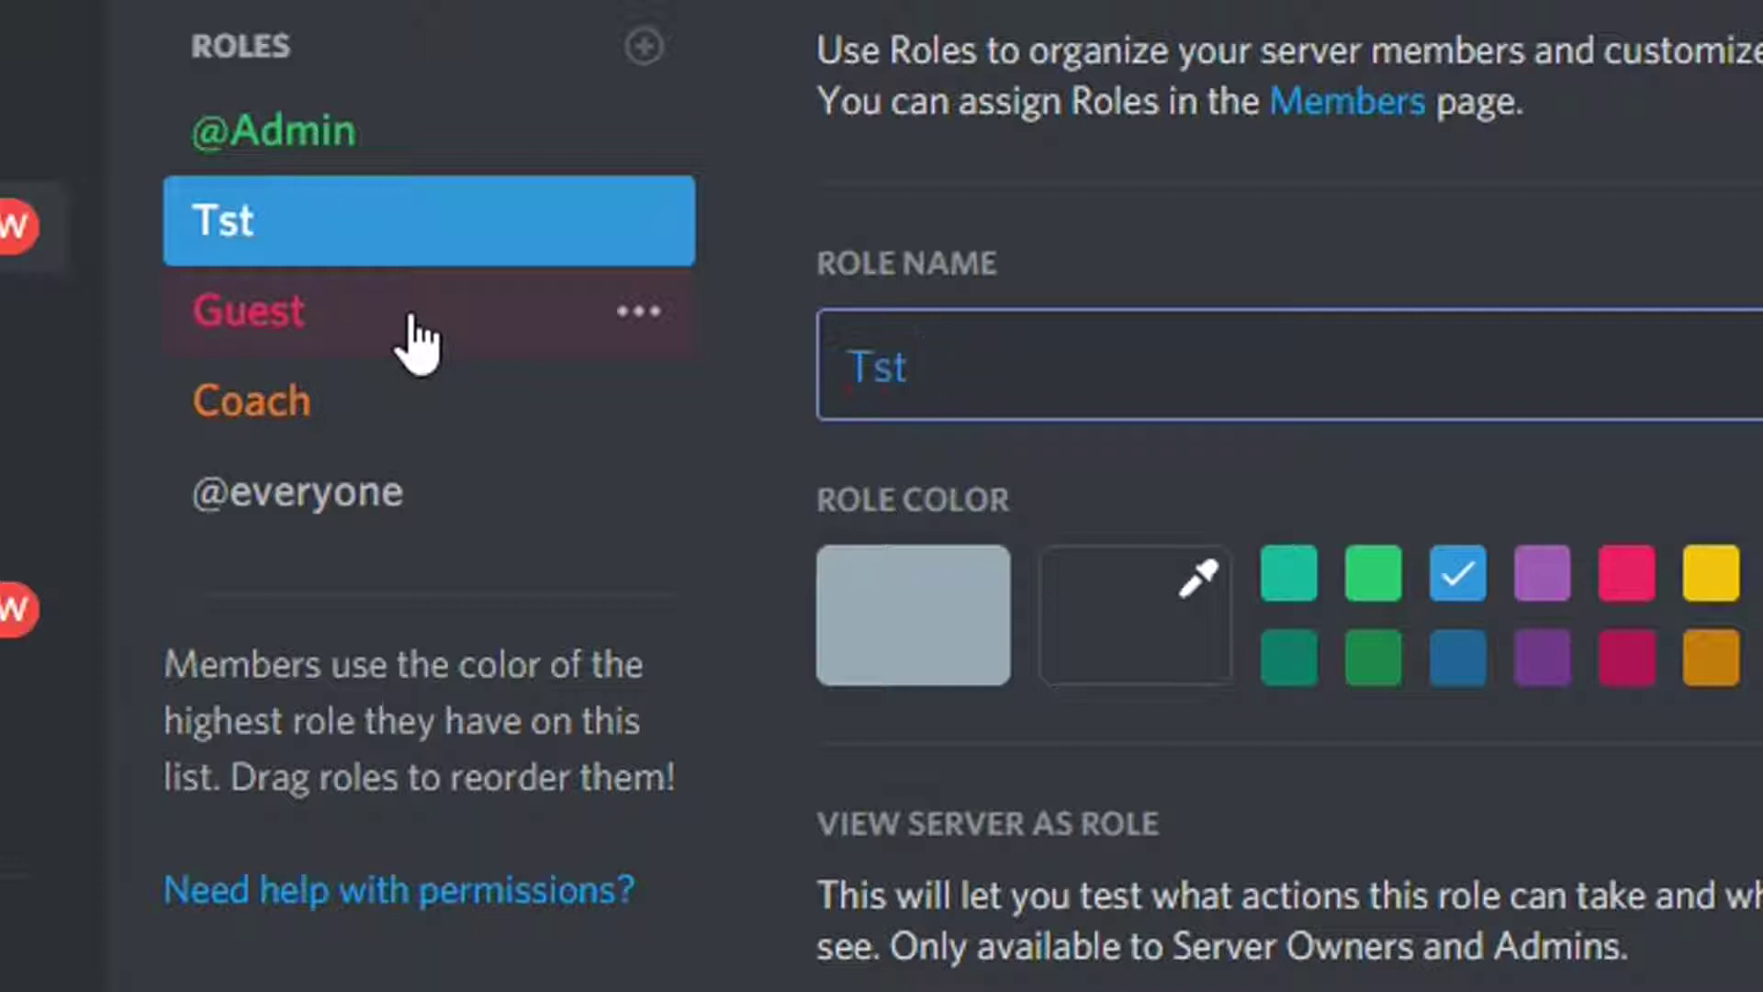
{"action": "type", "text": "est SChool STudent"}
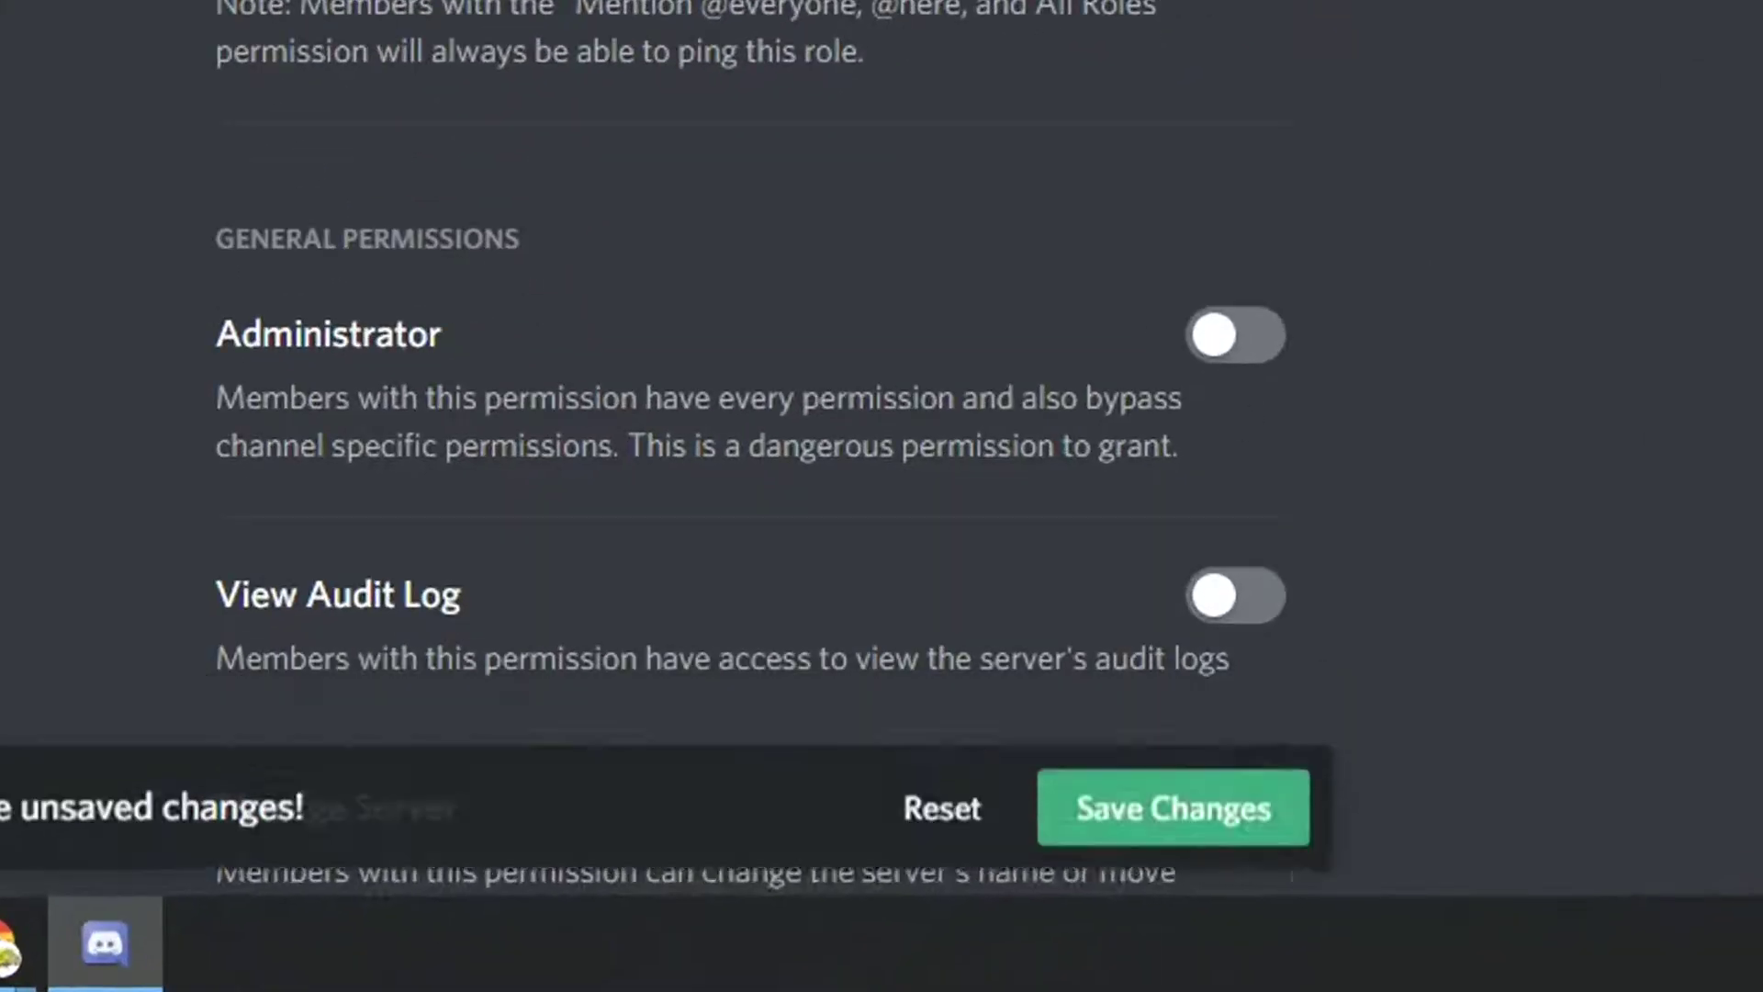
{"action": "left_click", "coordinate": [1122, 869]}
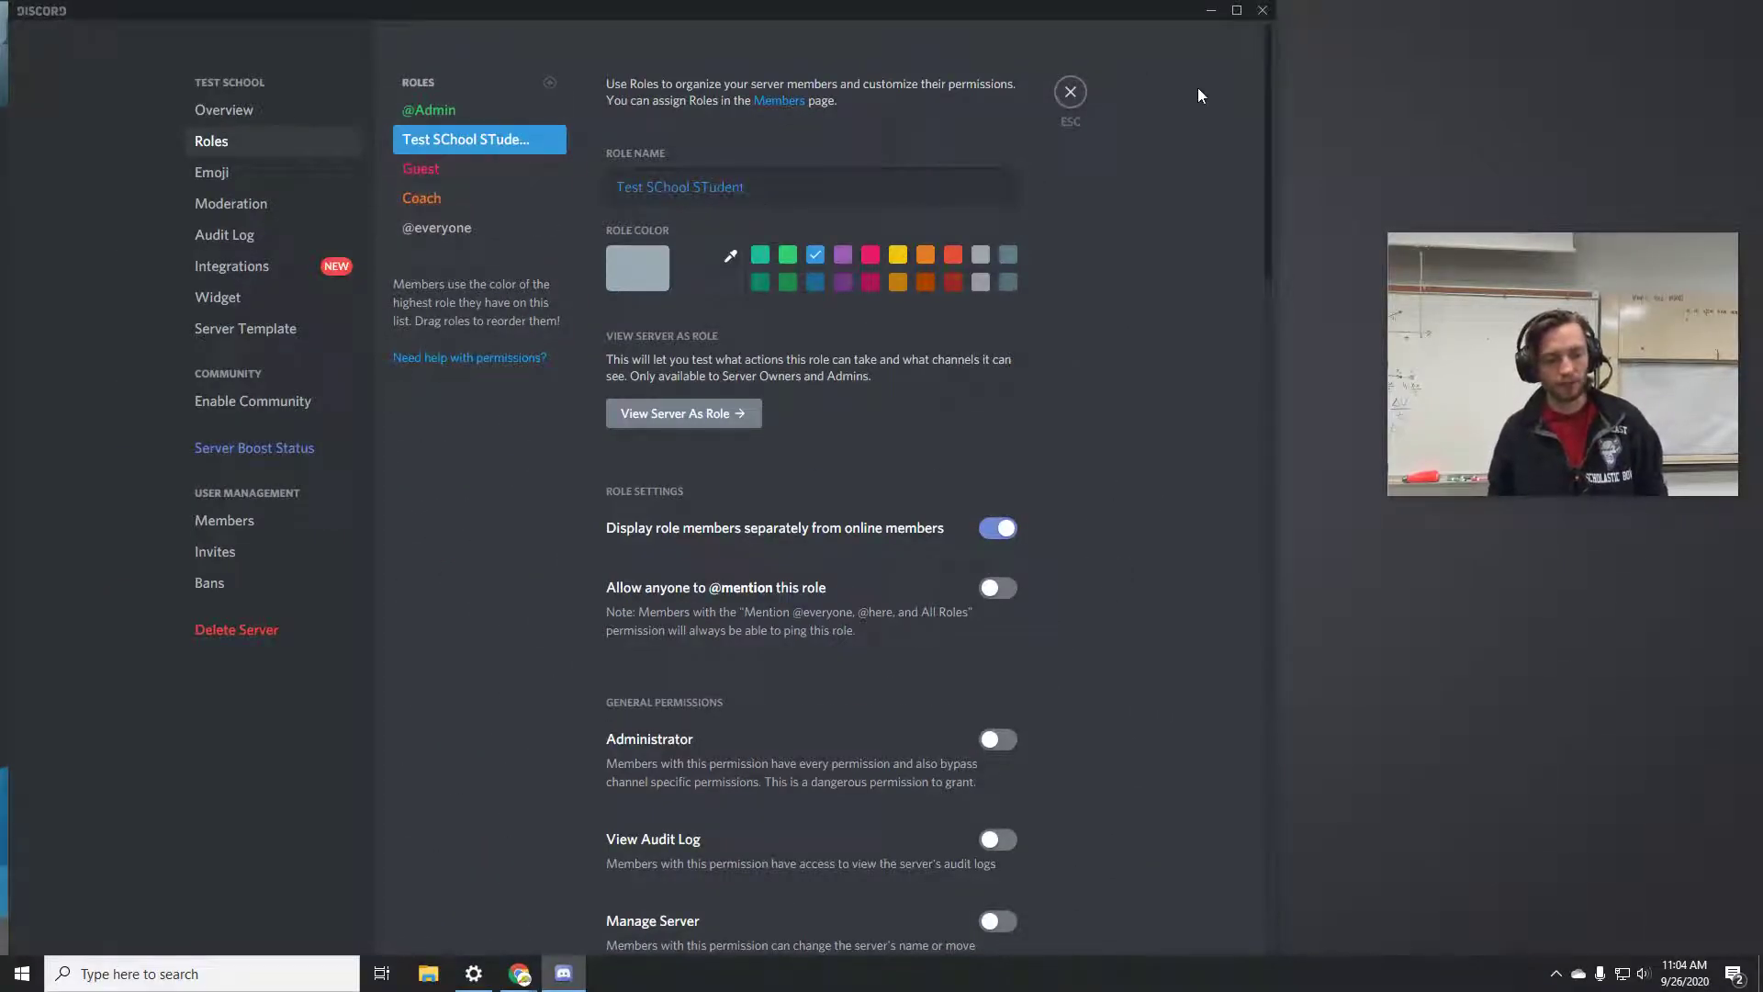
{"action": "left_click", "coordinate": [1069, 92]}
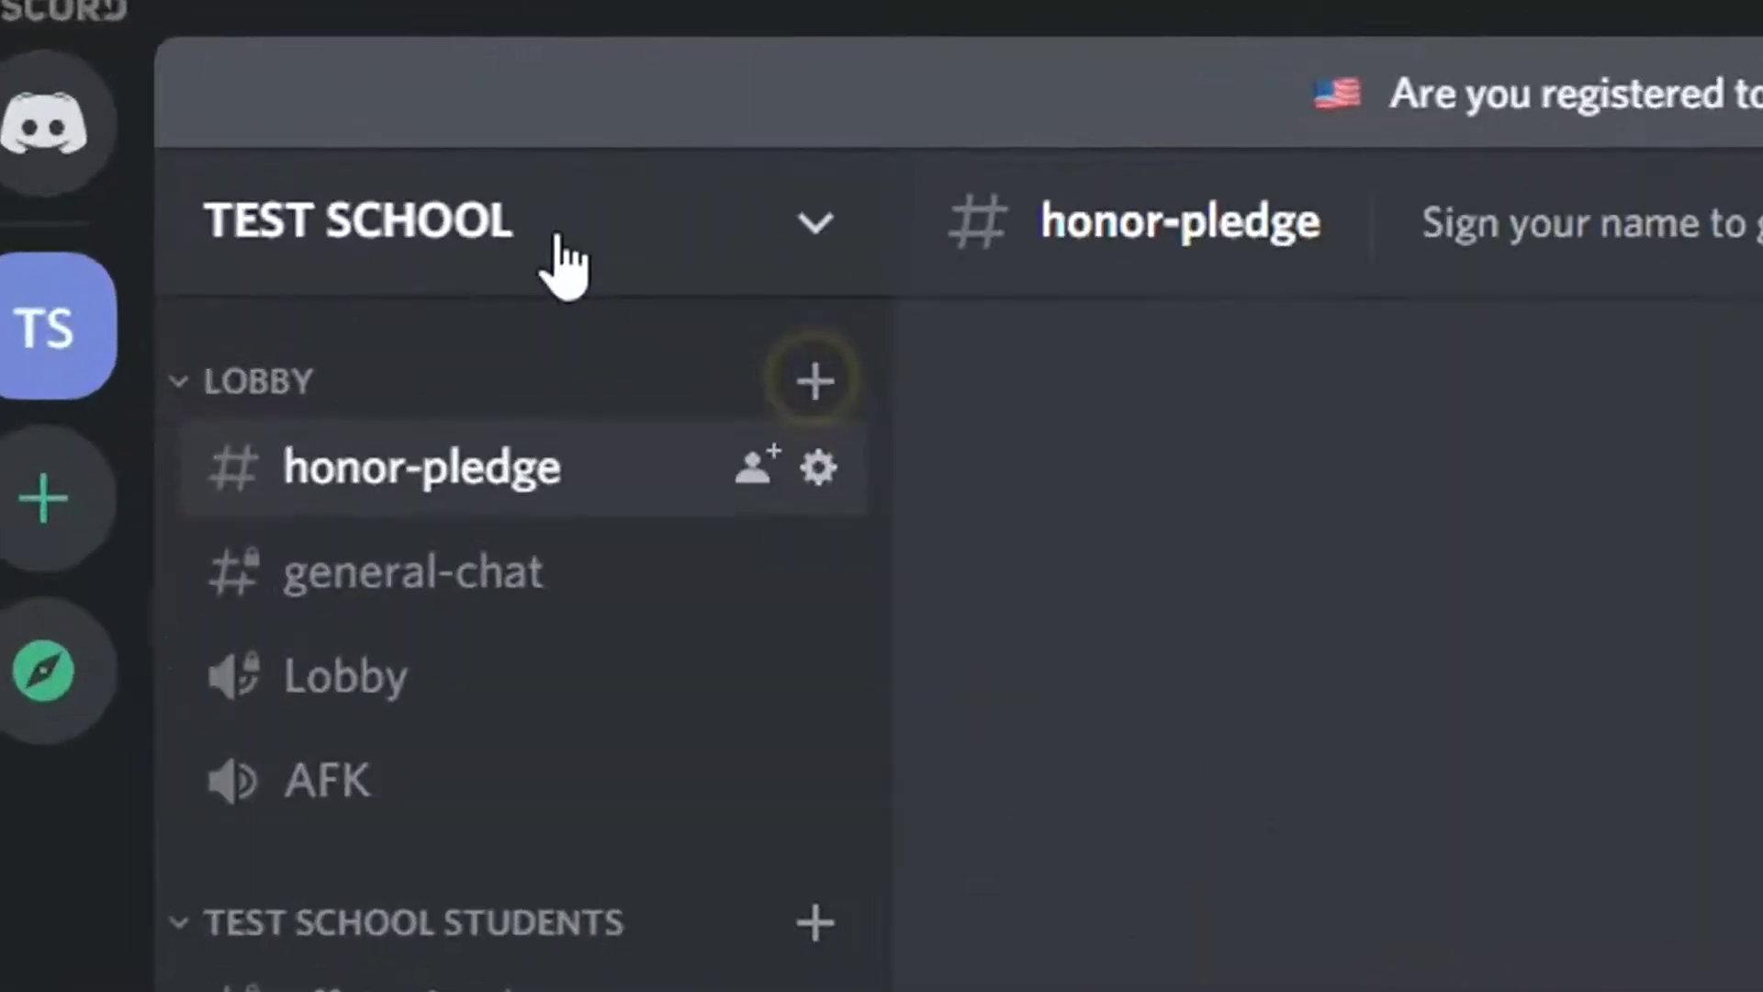
Create an invite link for the TEST SCHOOL server that never expires and copy it.
{"action": "left_click", "coordinate": [428, 248]}
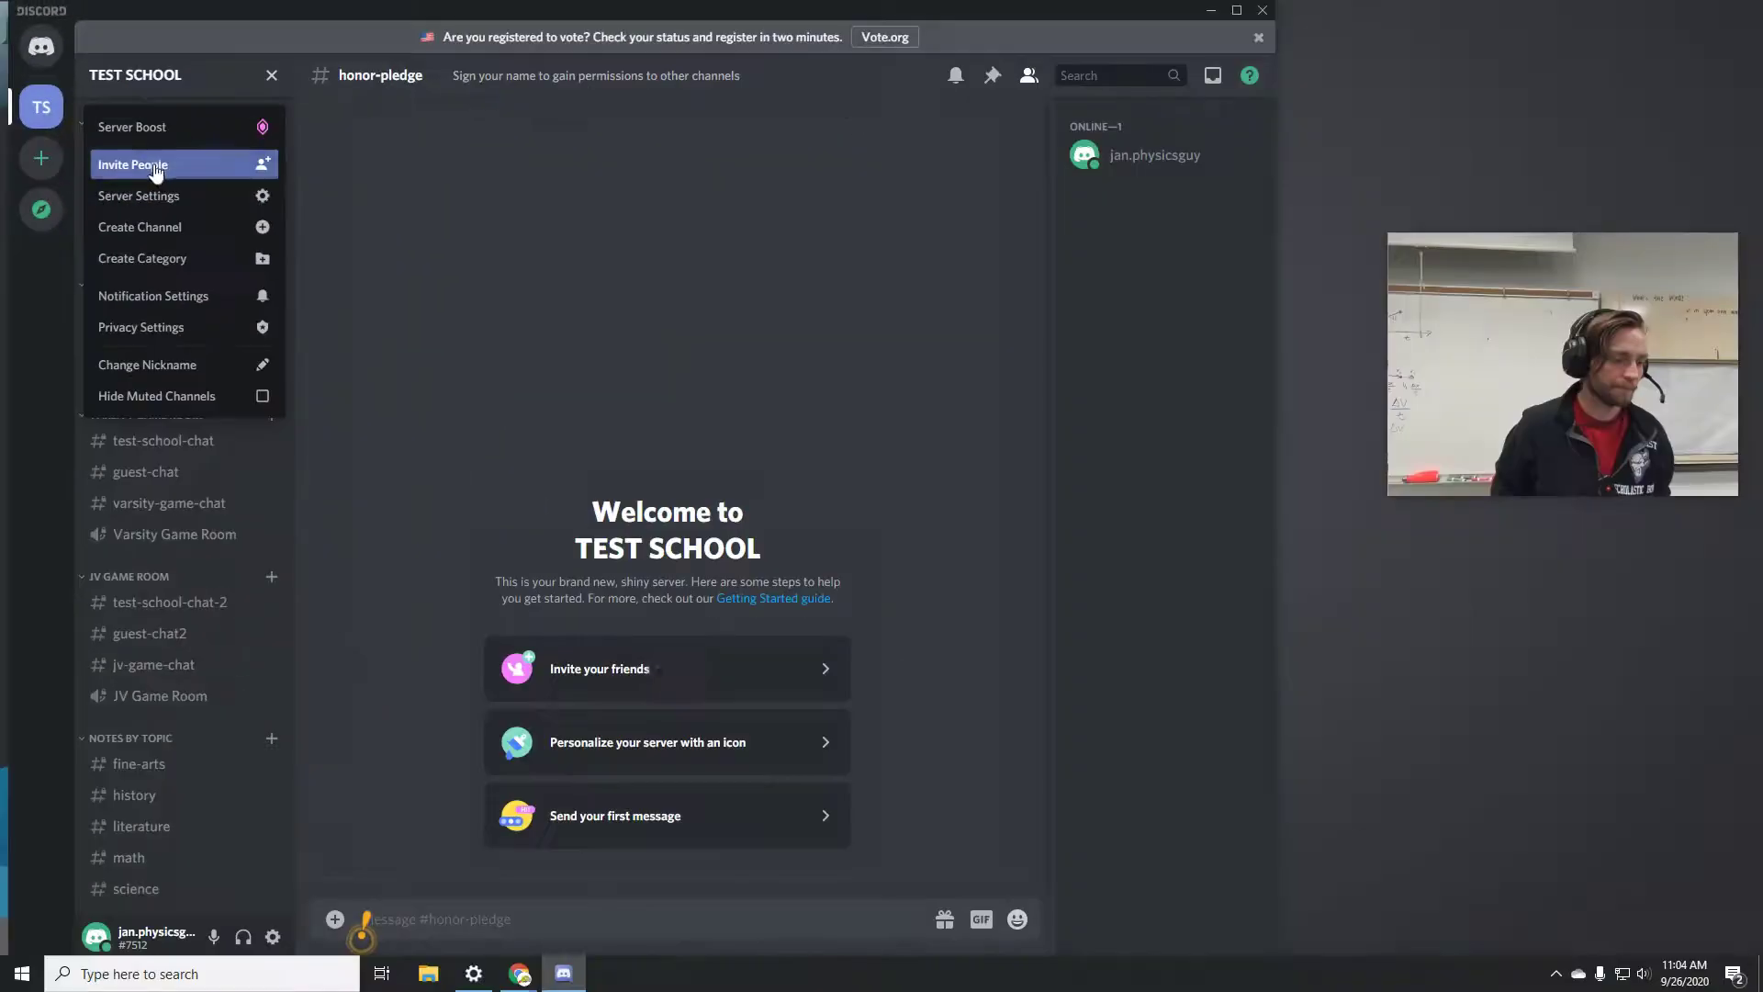
{"action": "left_click", "coordinate": [424, 530]}
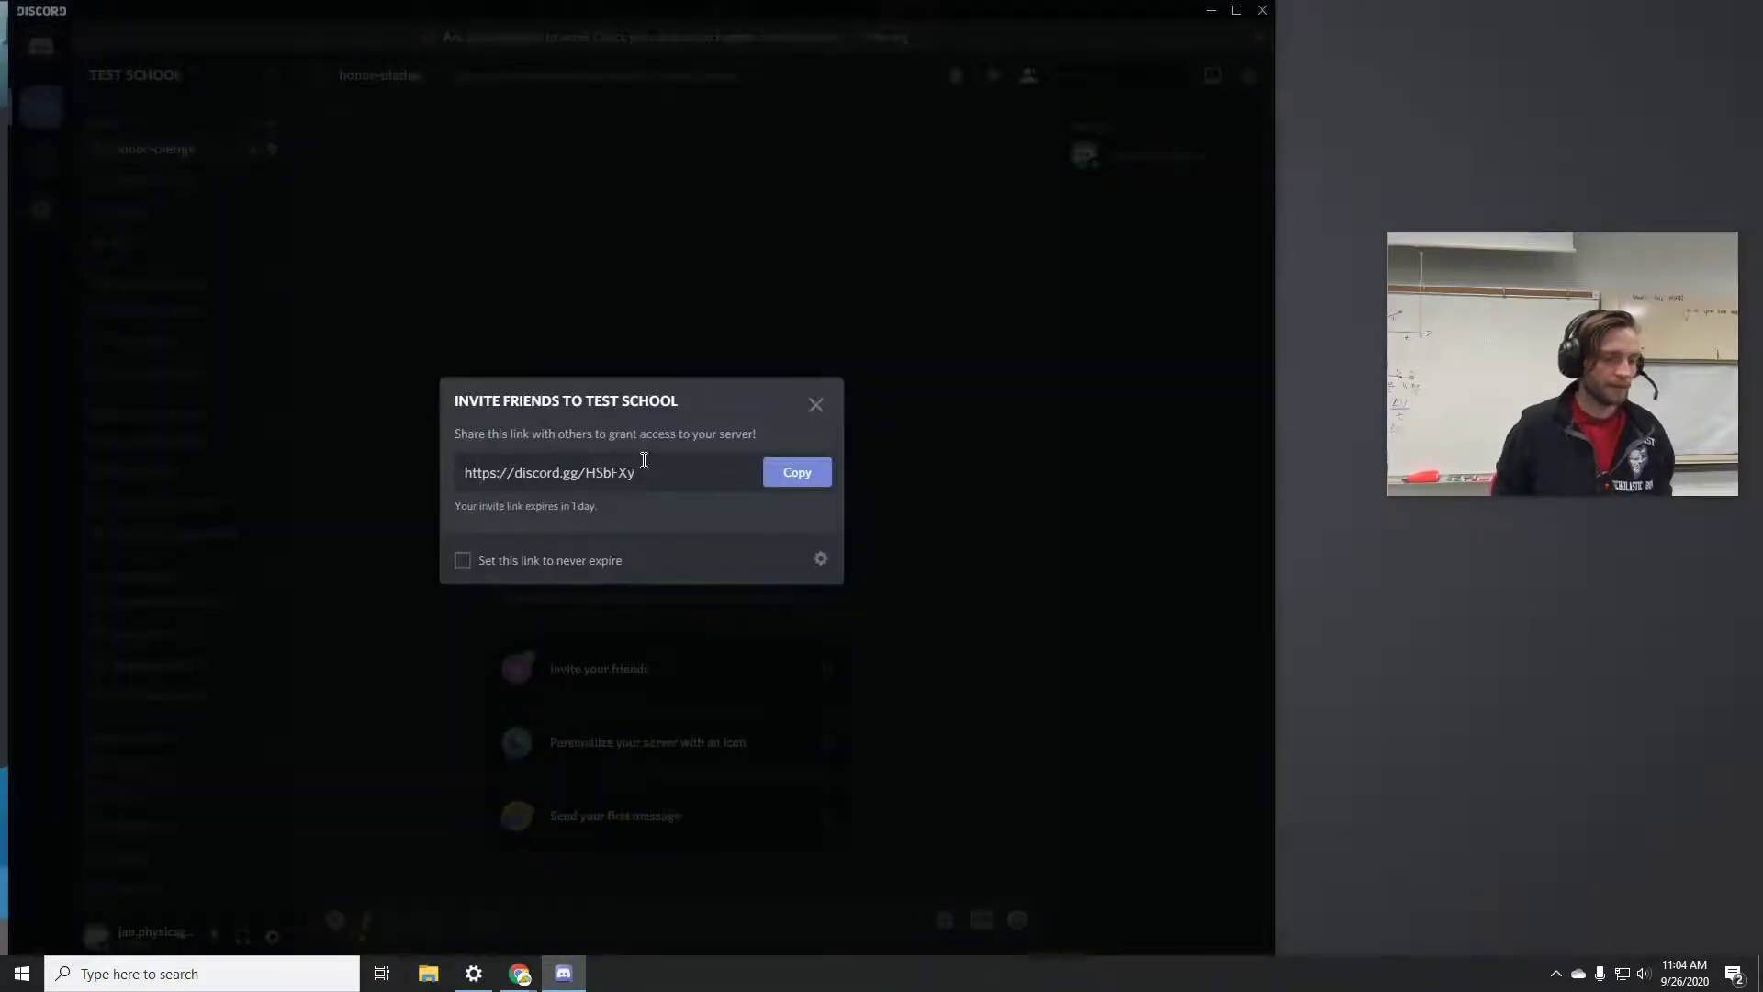
{"action": "left_click_drag", "start_coordinate": [643, 460], "coordinate": [578, 472]}
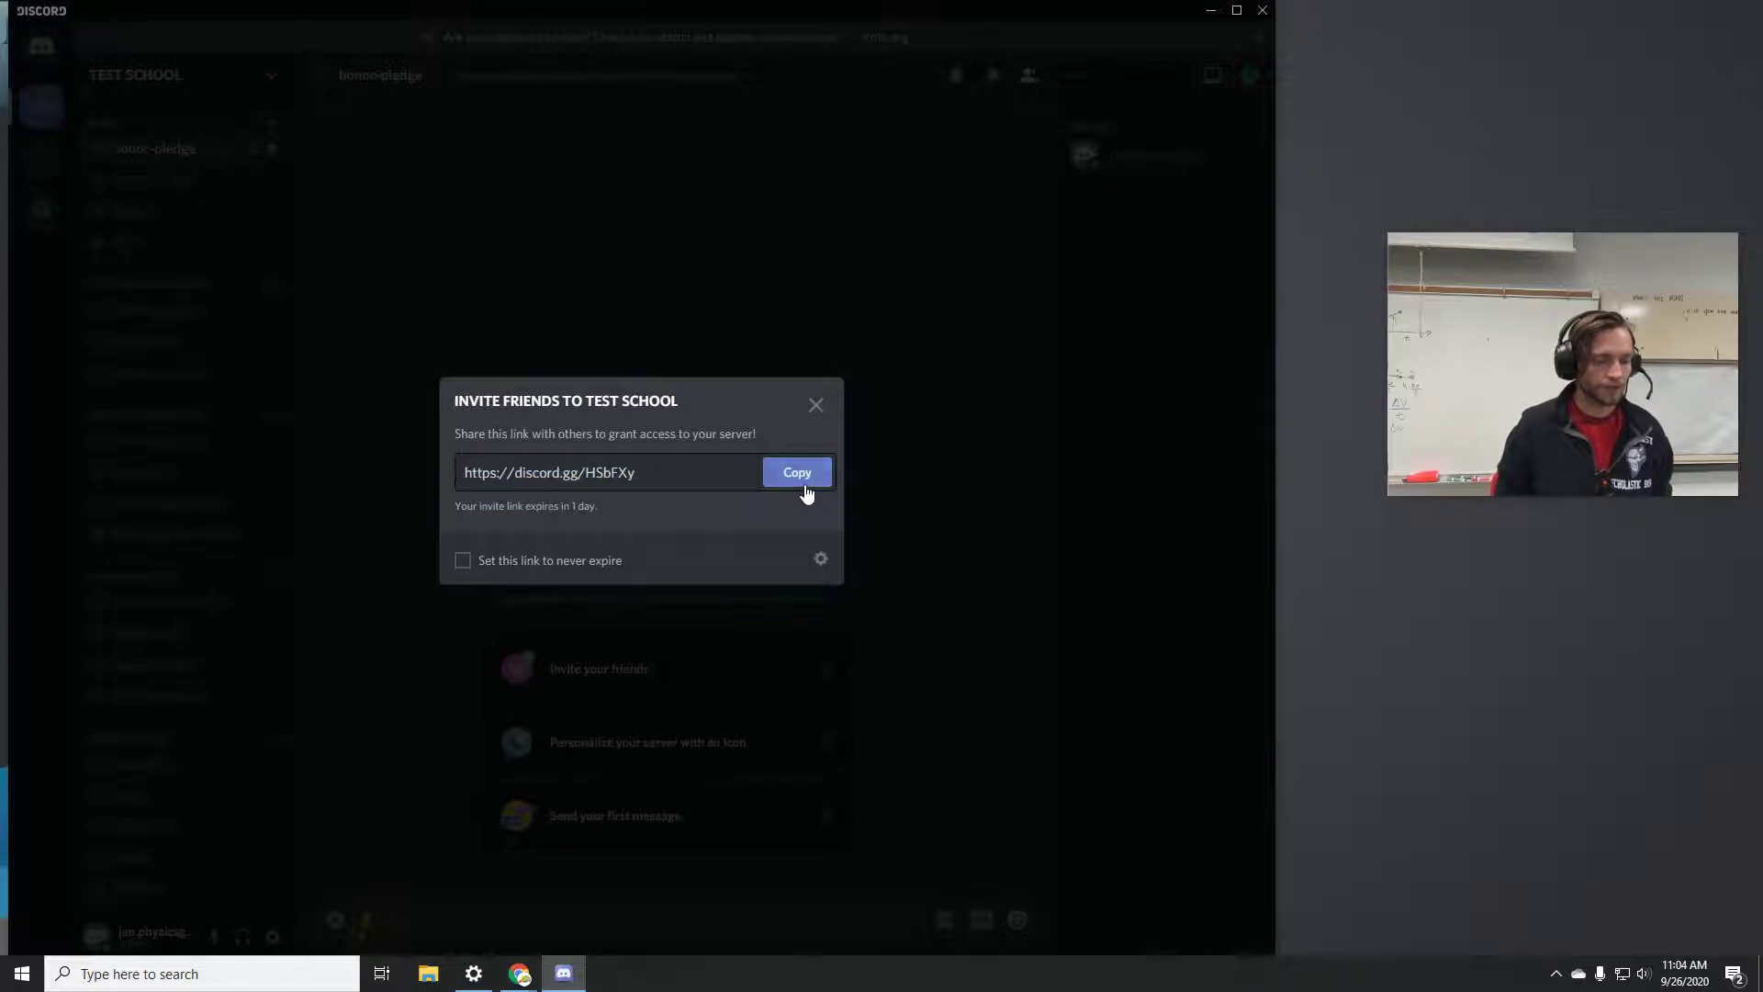
{"action": "left_click", "coordinate": [800, 477]}
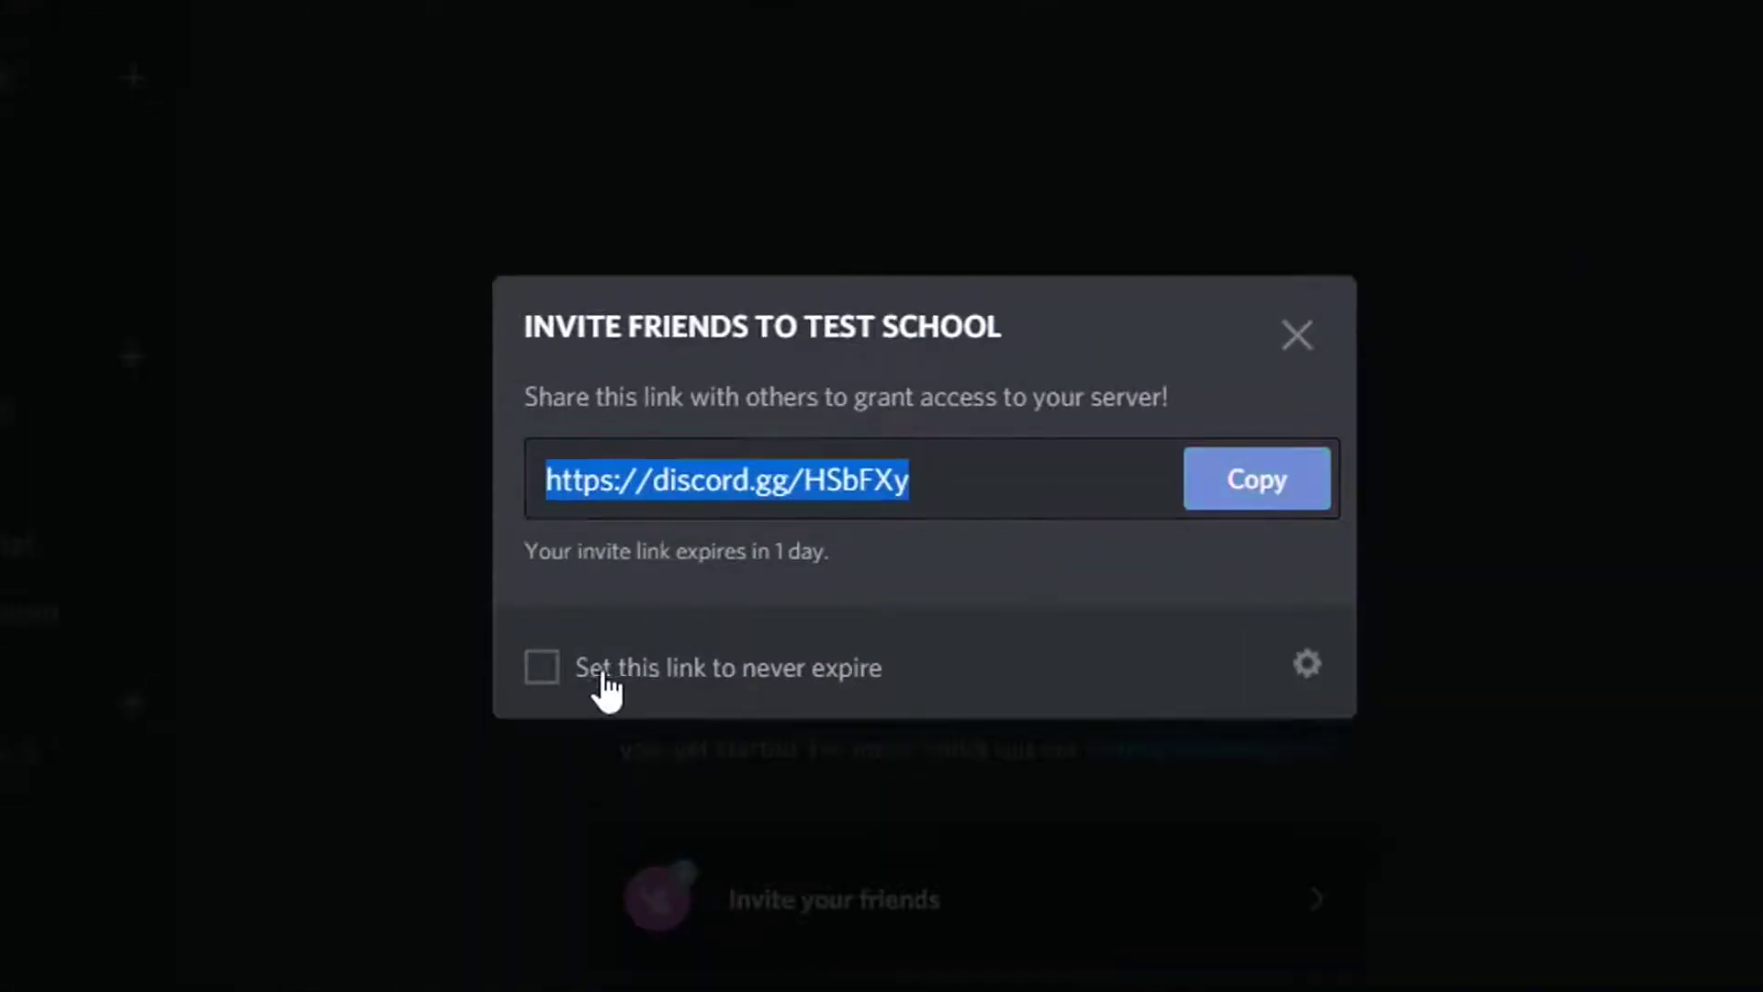
{"action": "left_click", "coordinate": [544, 678]}
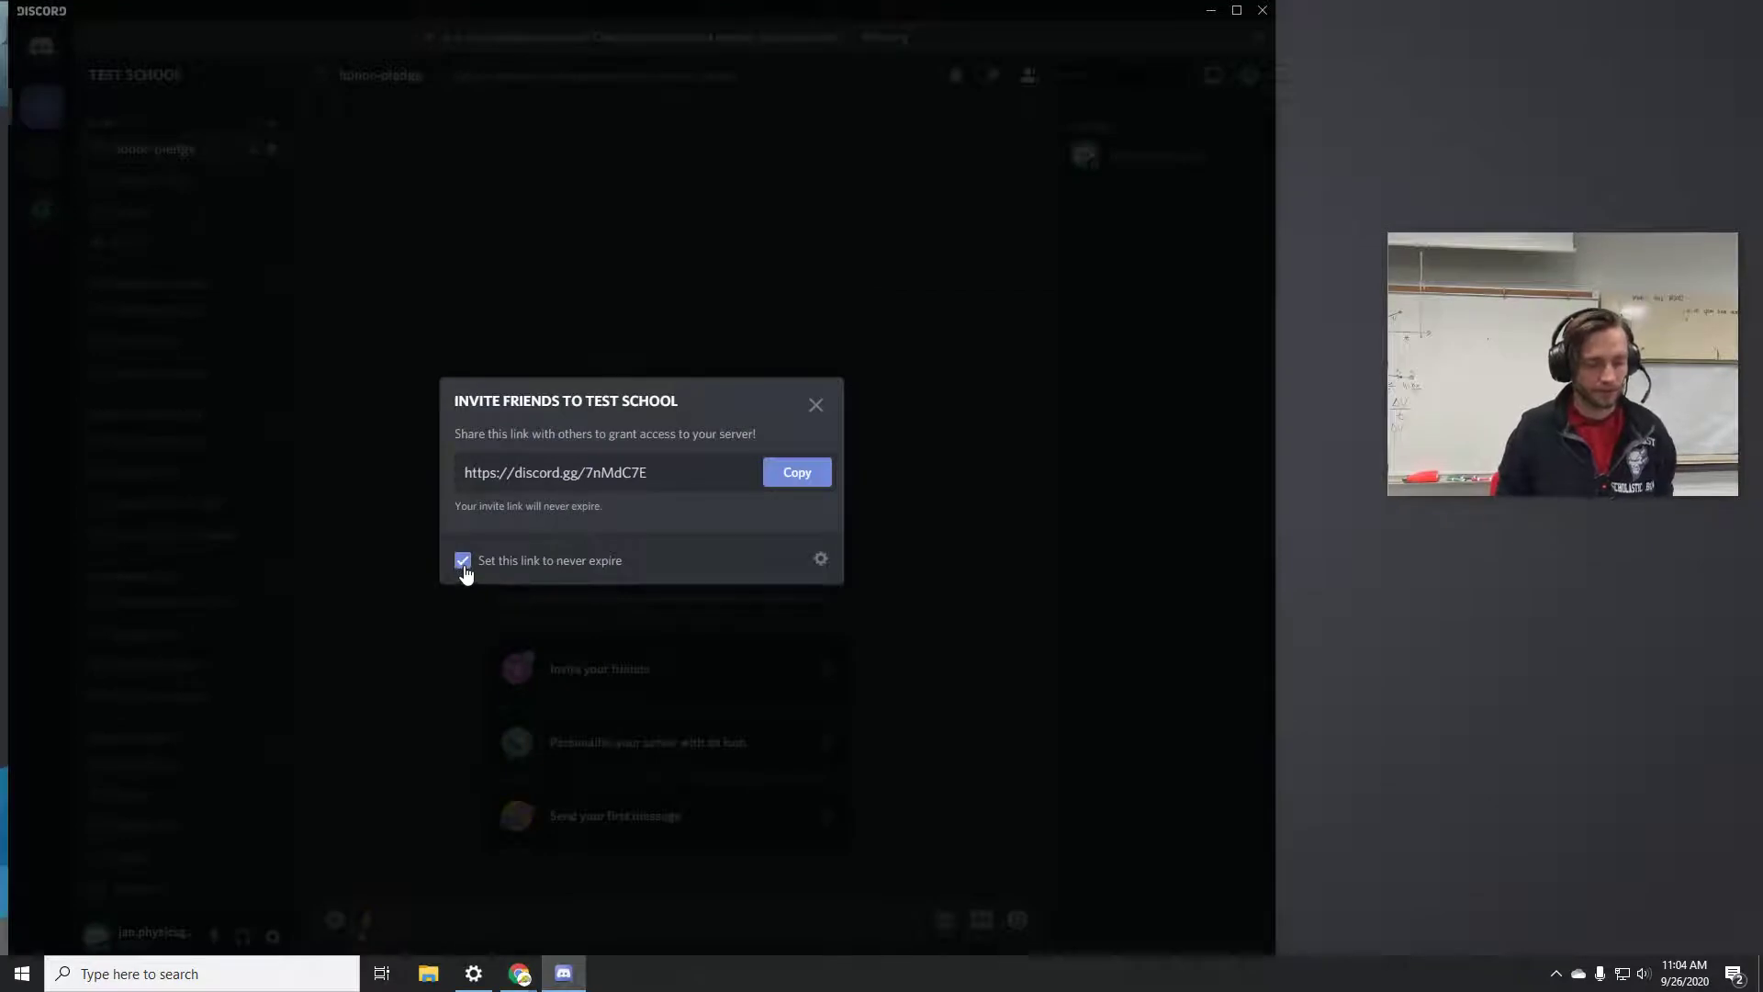
{"action": "left_click", "coordinate": [797, 476]}
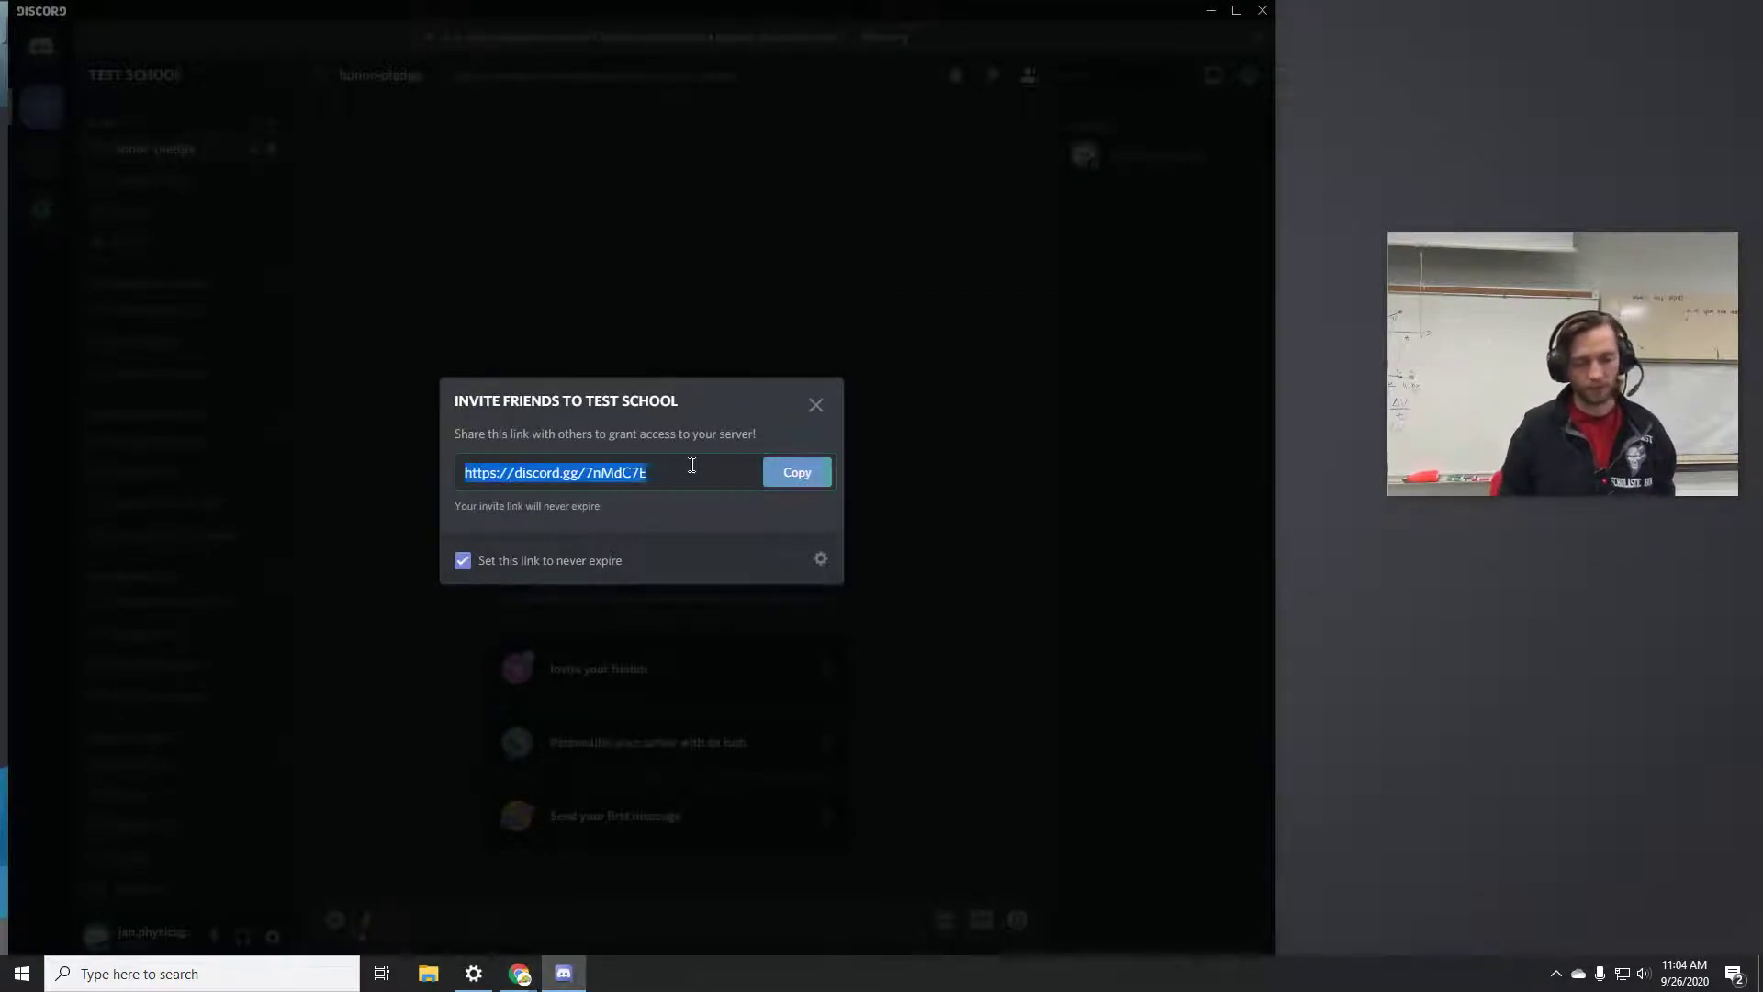
{"action": "left_click", "coordinate": [815, 405]}
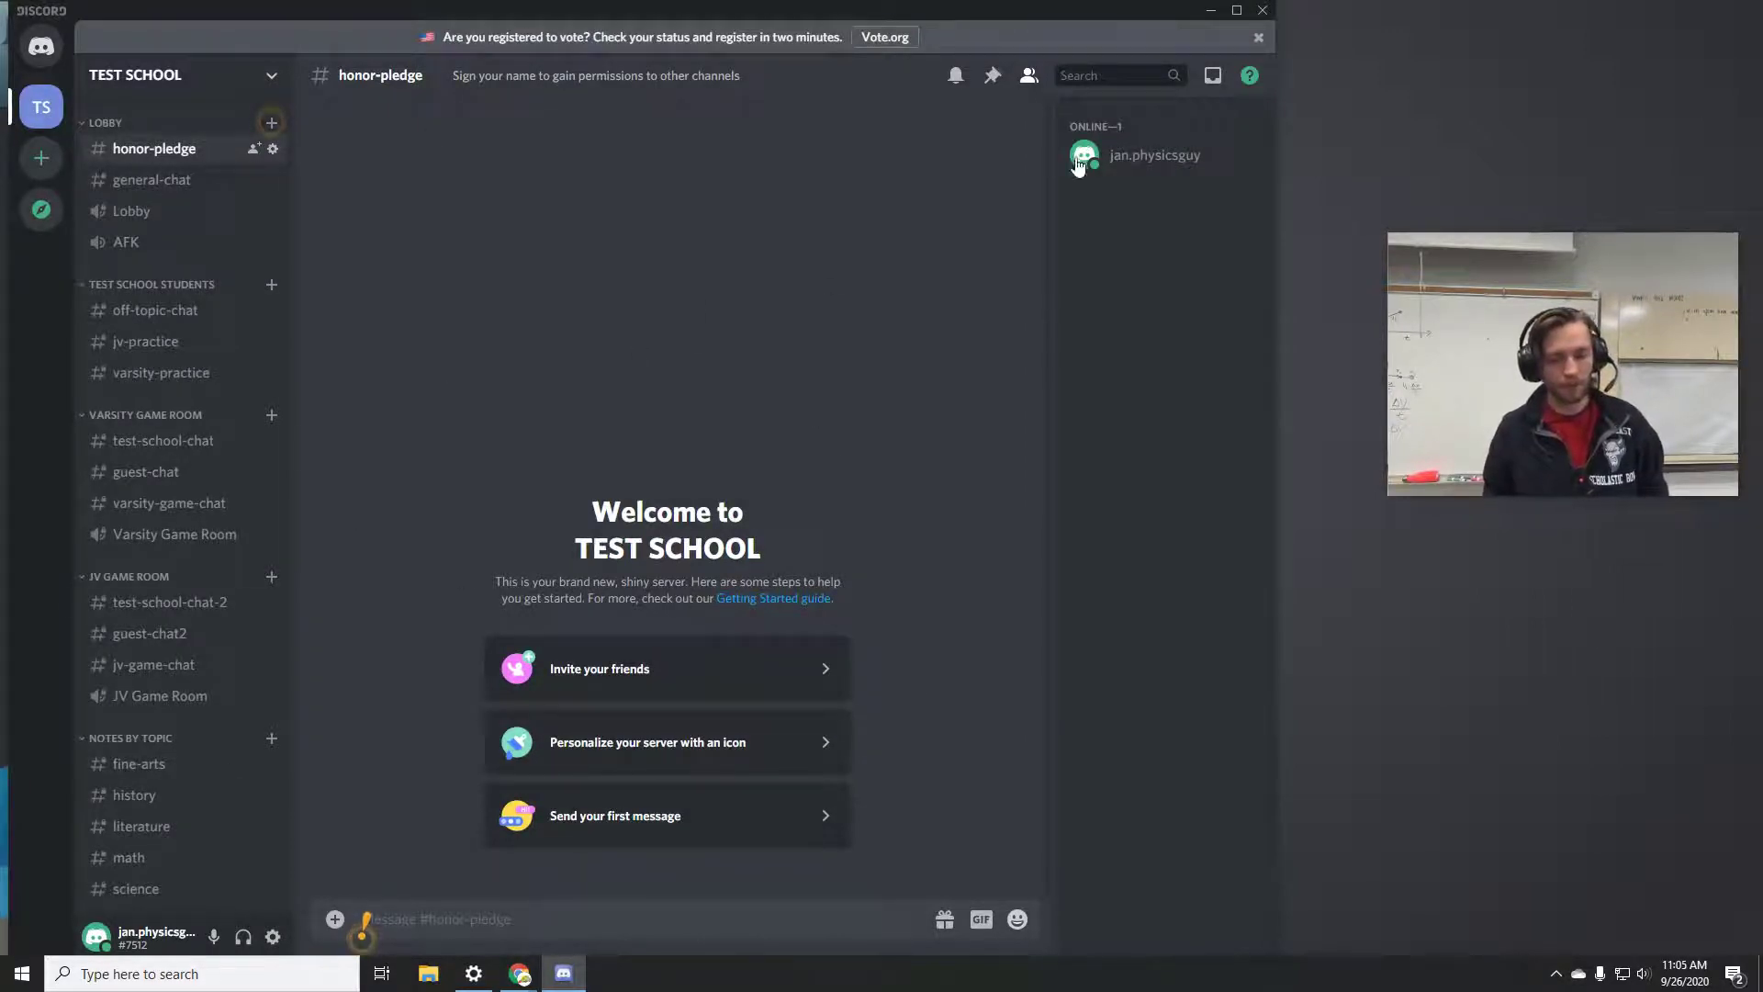
Switch to the account with the Maine East Scholastic Bowl server and examine the pledge and signatures in its honor-pledge channel.
{"action": "left_click", "coordinate": [272, 937]}
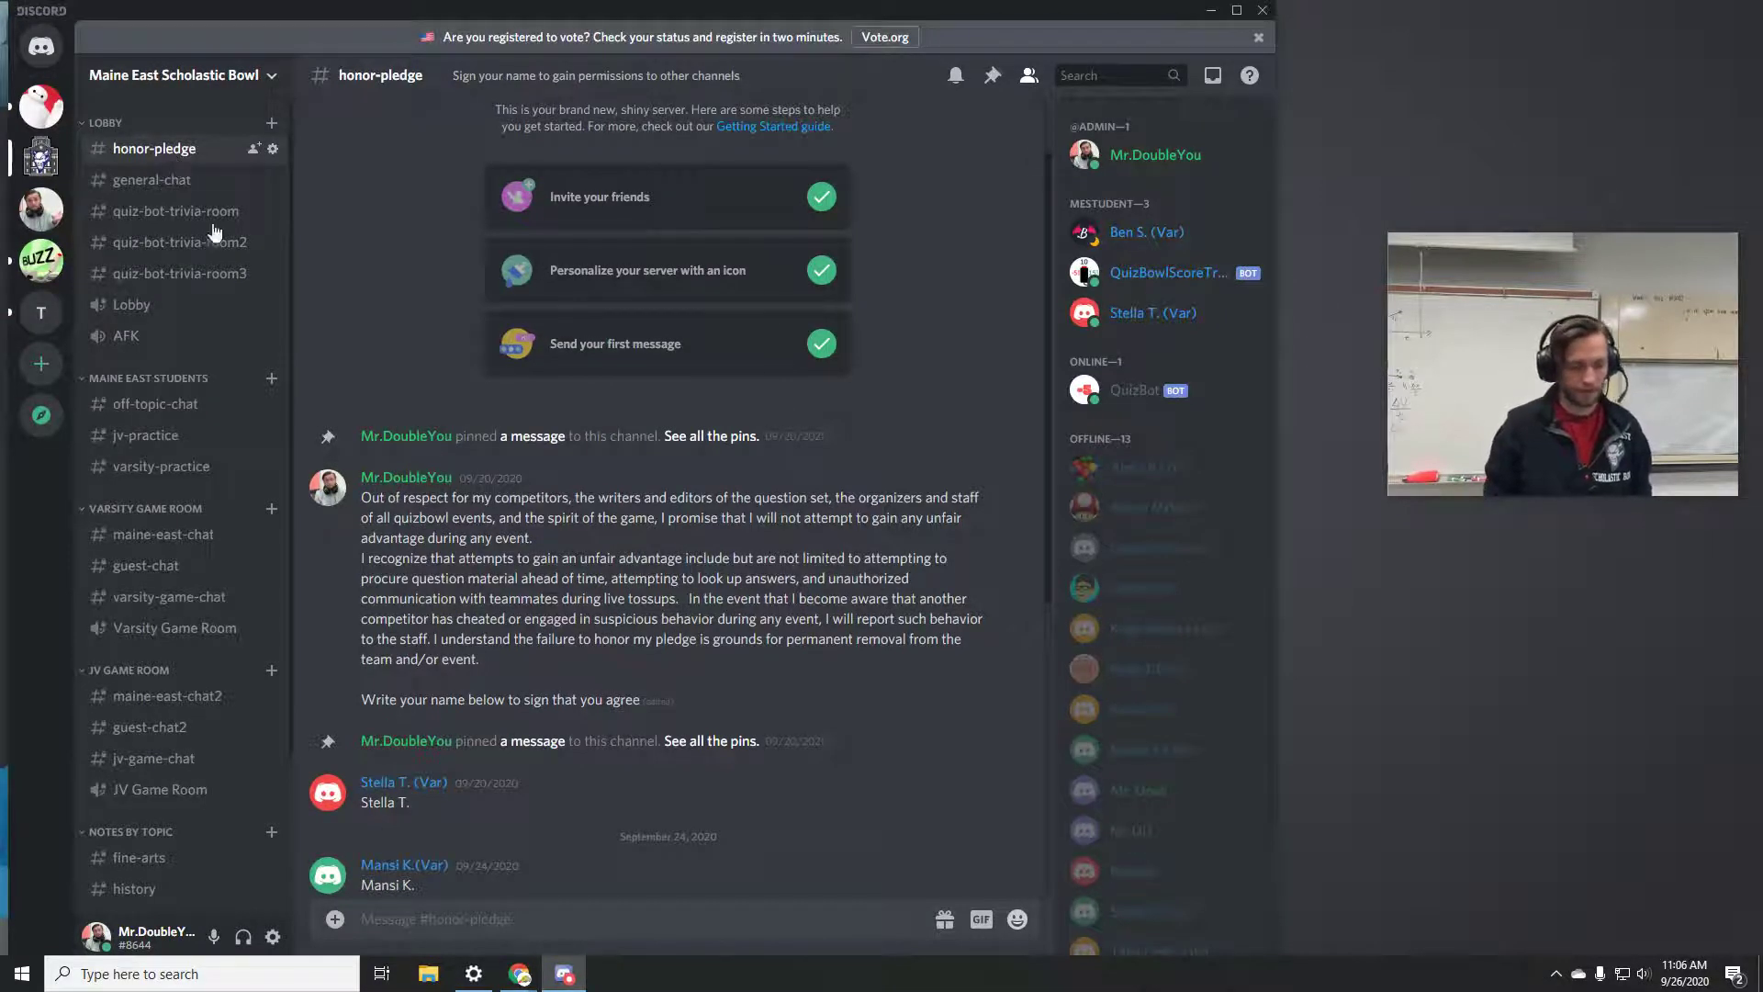
{"action": "left_click_drag", "start_coordinate": [369, 499], "coordinate": [691, 700]}
{"action": "left_click", "coordinate": [716, 677]}
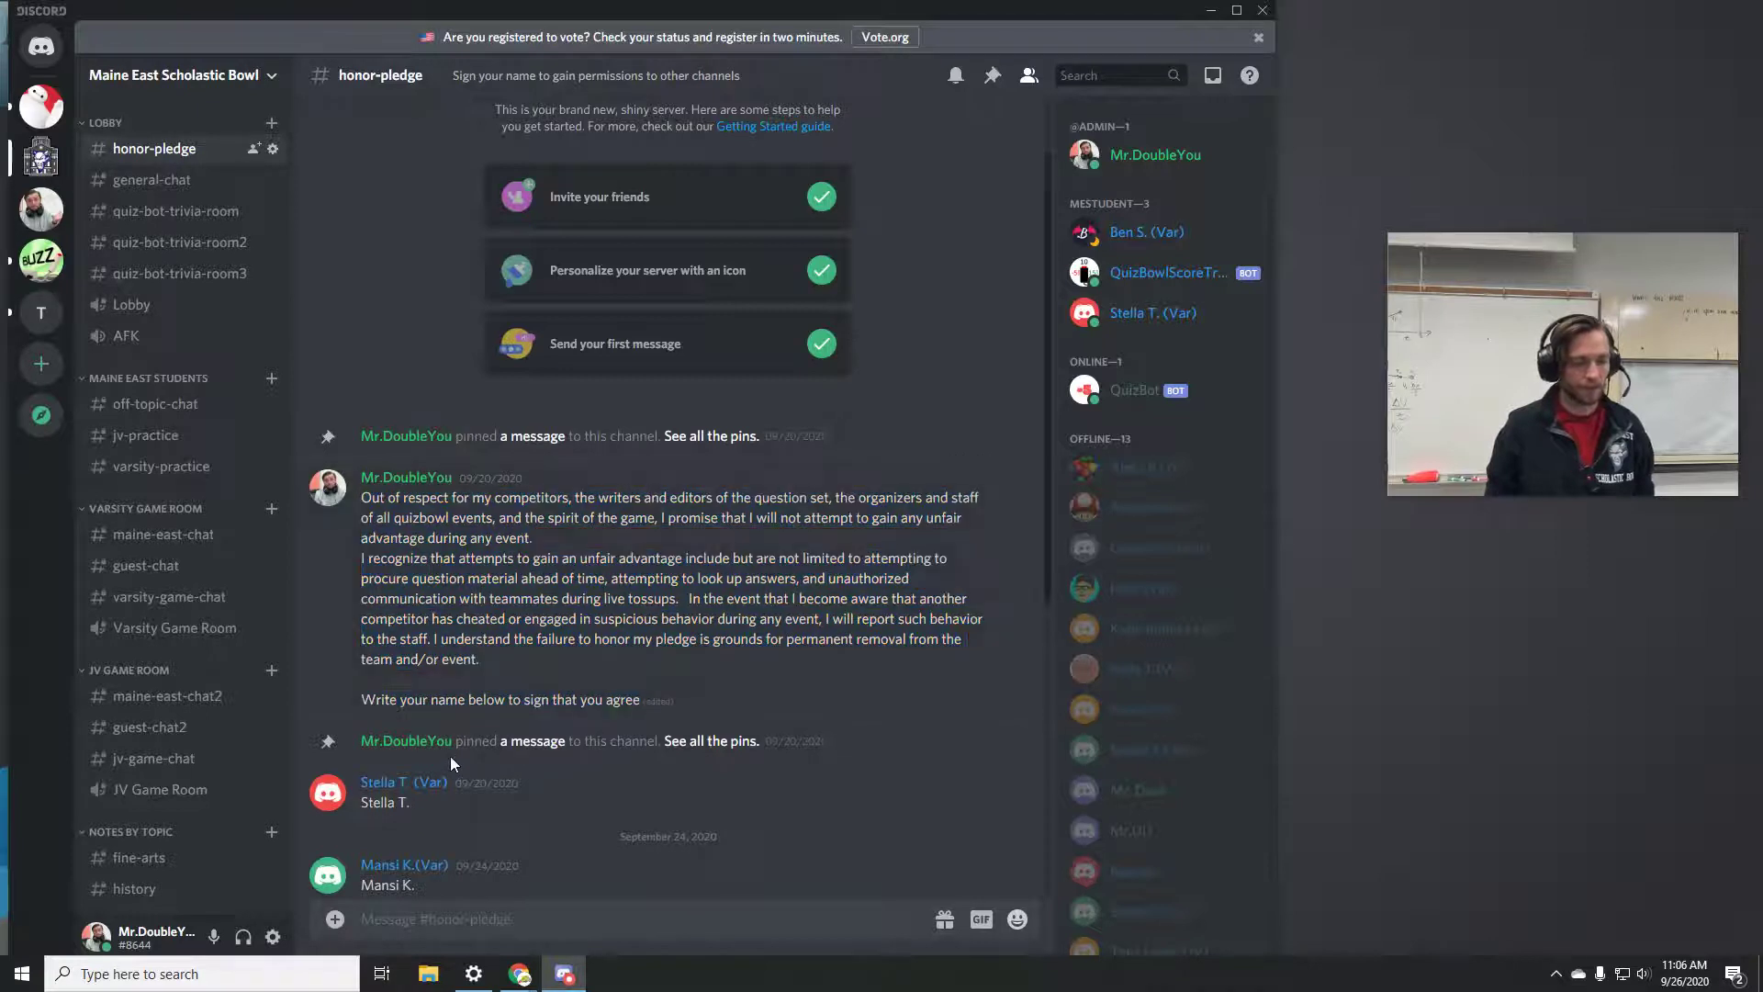
{"action": "scroll", "coordinate": [436, 661], "scroll_direction": "down", "scroll_amount": 3}
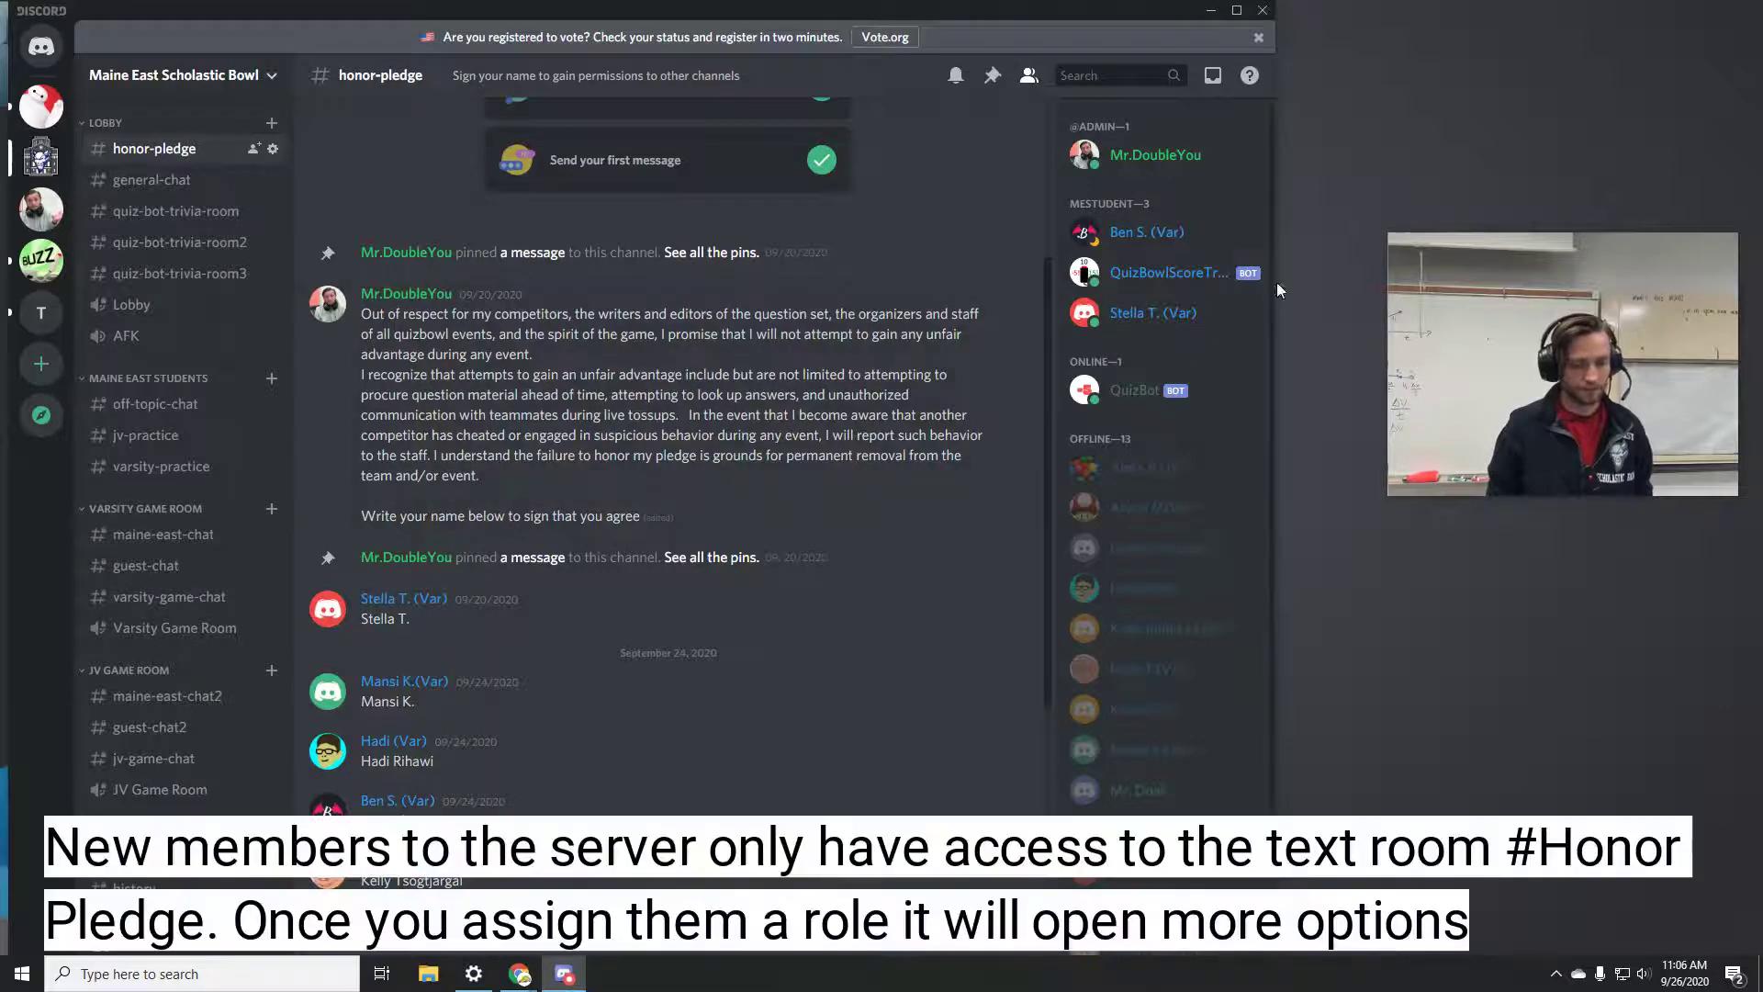
Assign the Guest role to the offline member who has no roles in the Maine East Scholastic Bowl server.
{"action": "scroll", "coordinate": [1194, 234], "scroll_direction": "down", "scroll_amount": 1}
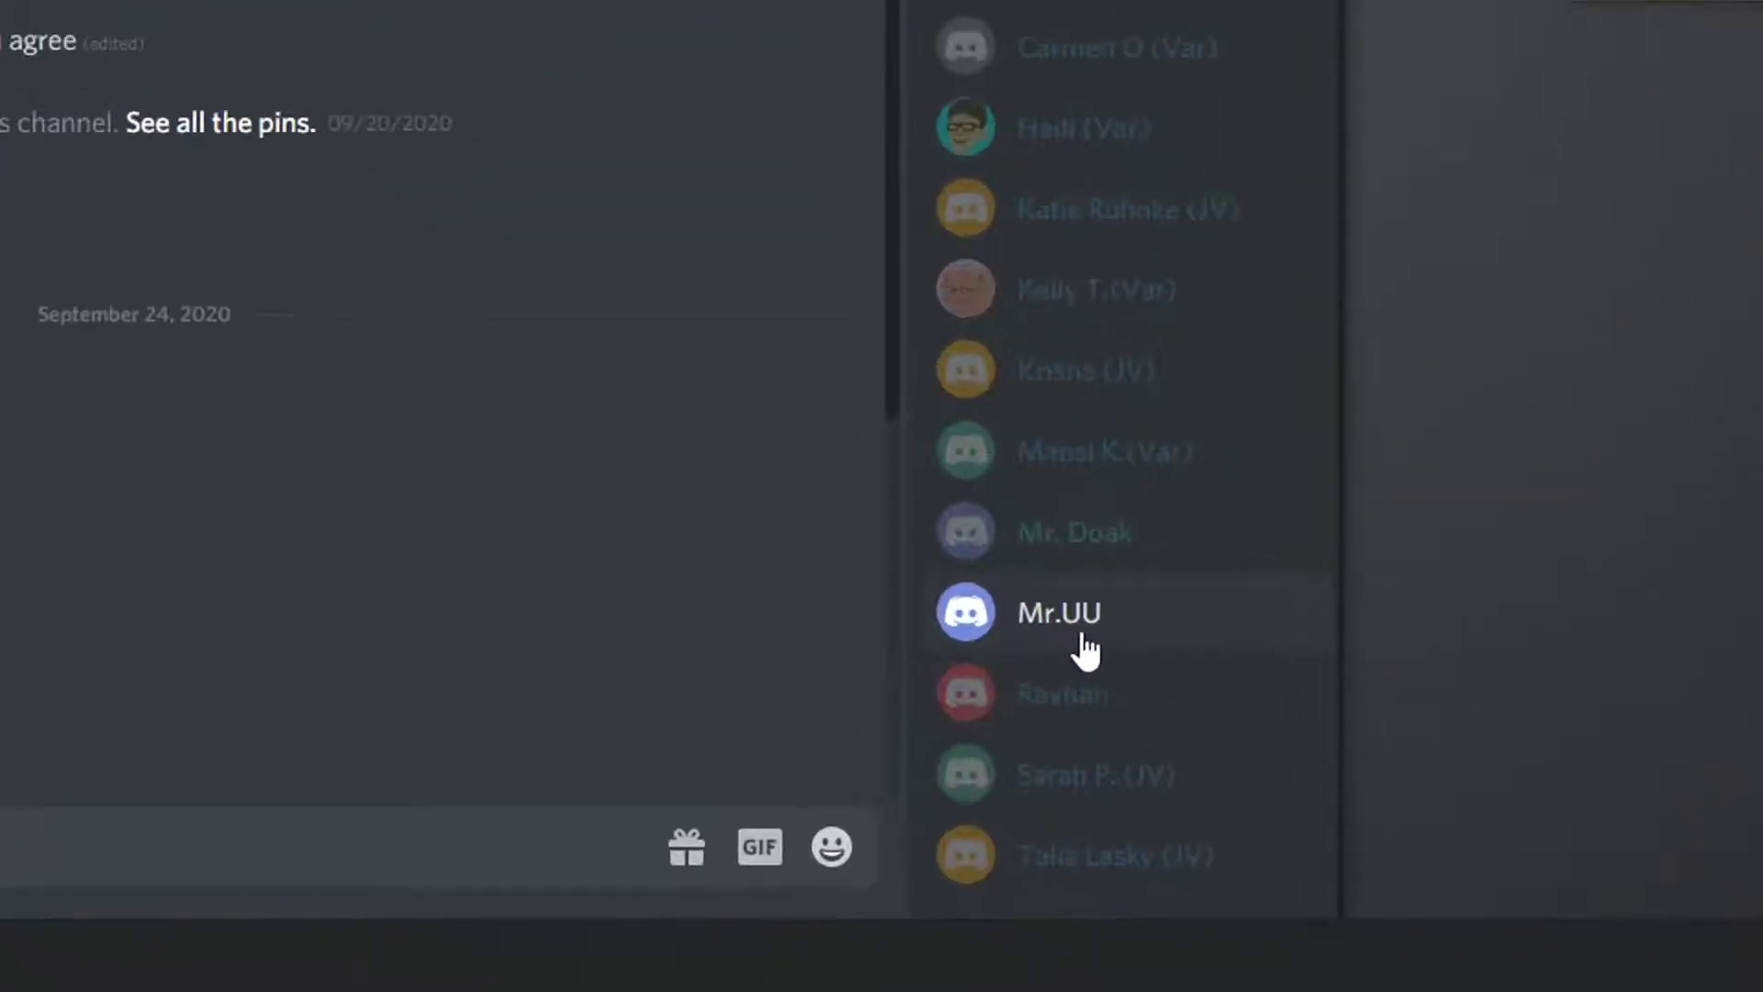
{"action": "left_click", "coordinate": [1083, 634]}
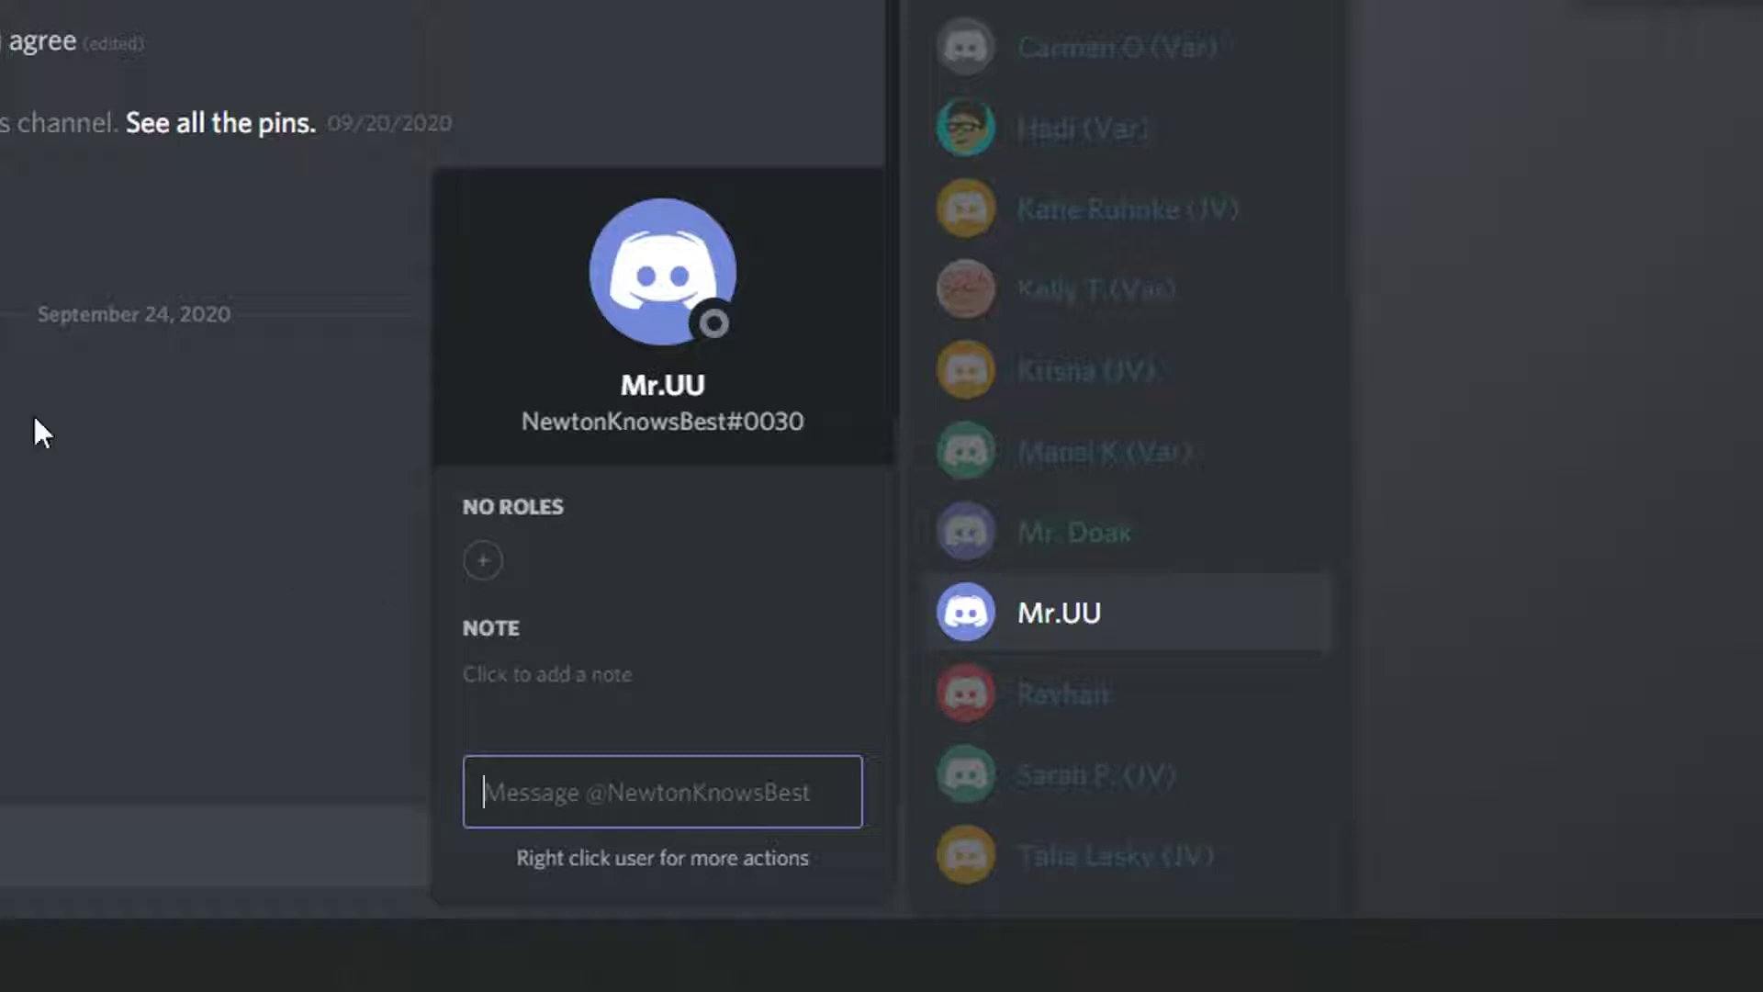
{"action": "left_click", "coordinate": [483, 567]}
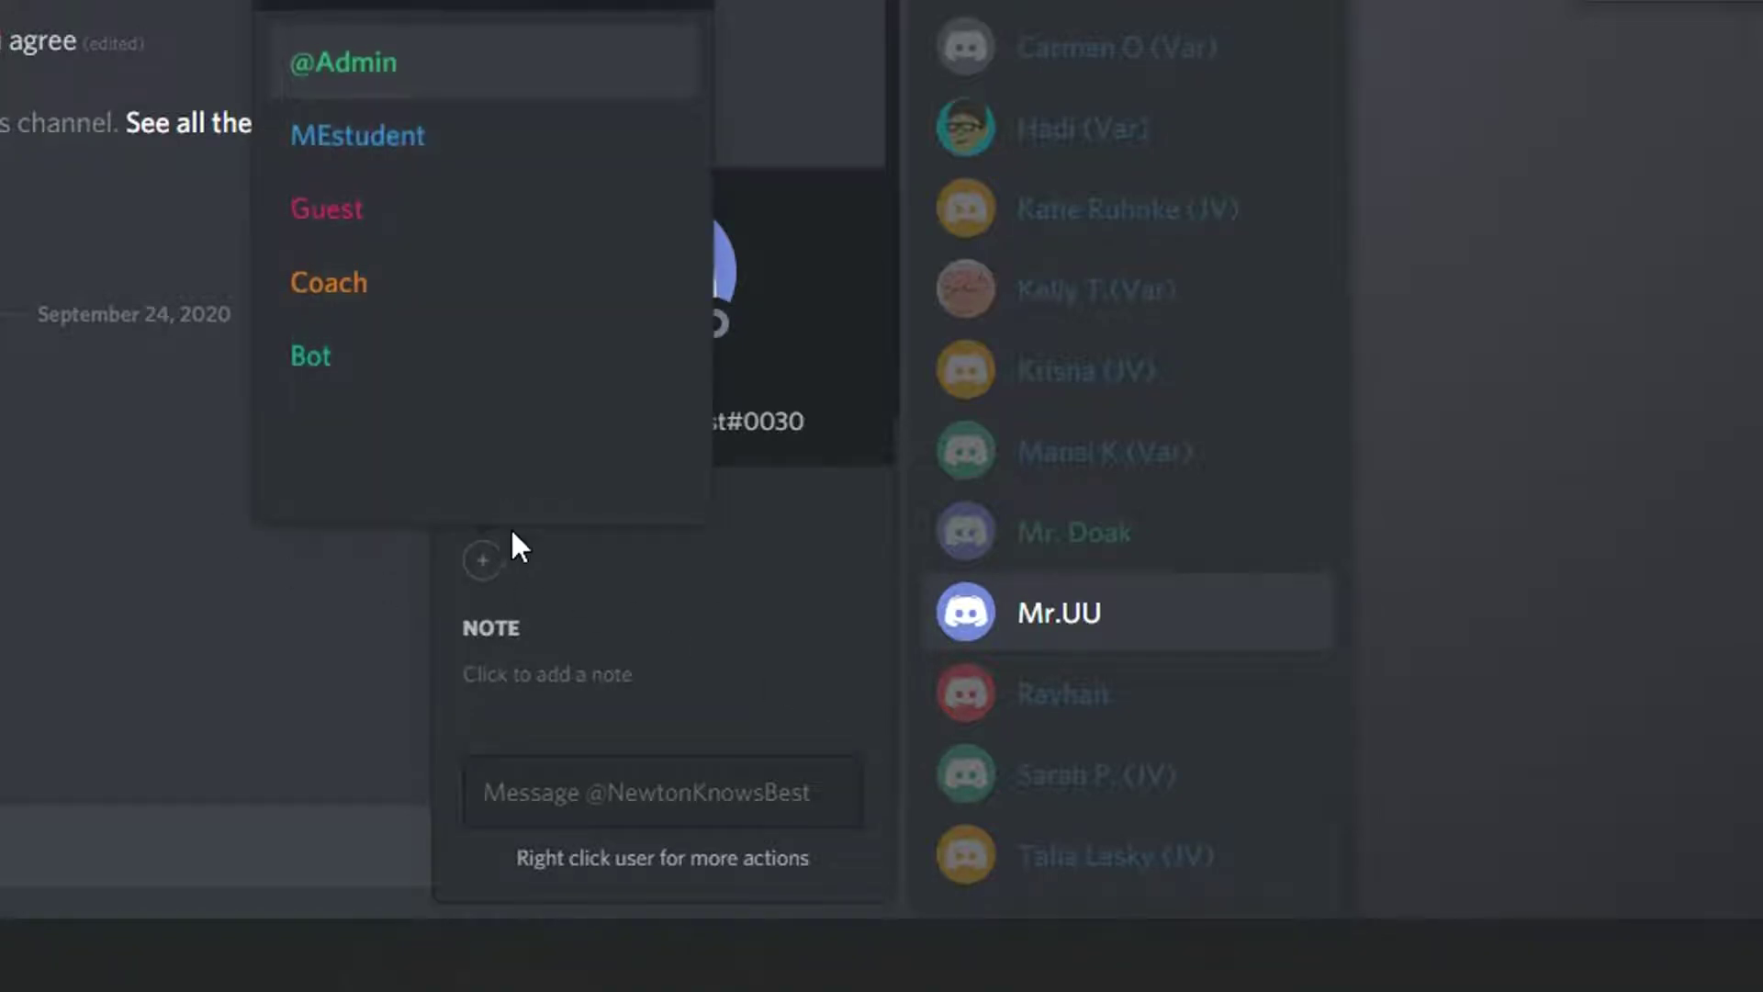
{"action": "left_click", "coordinate": [444, 208]}
{"action": "left_click", "coordinate": [234, 824]}
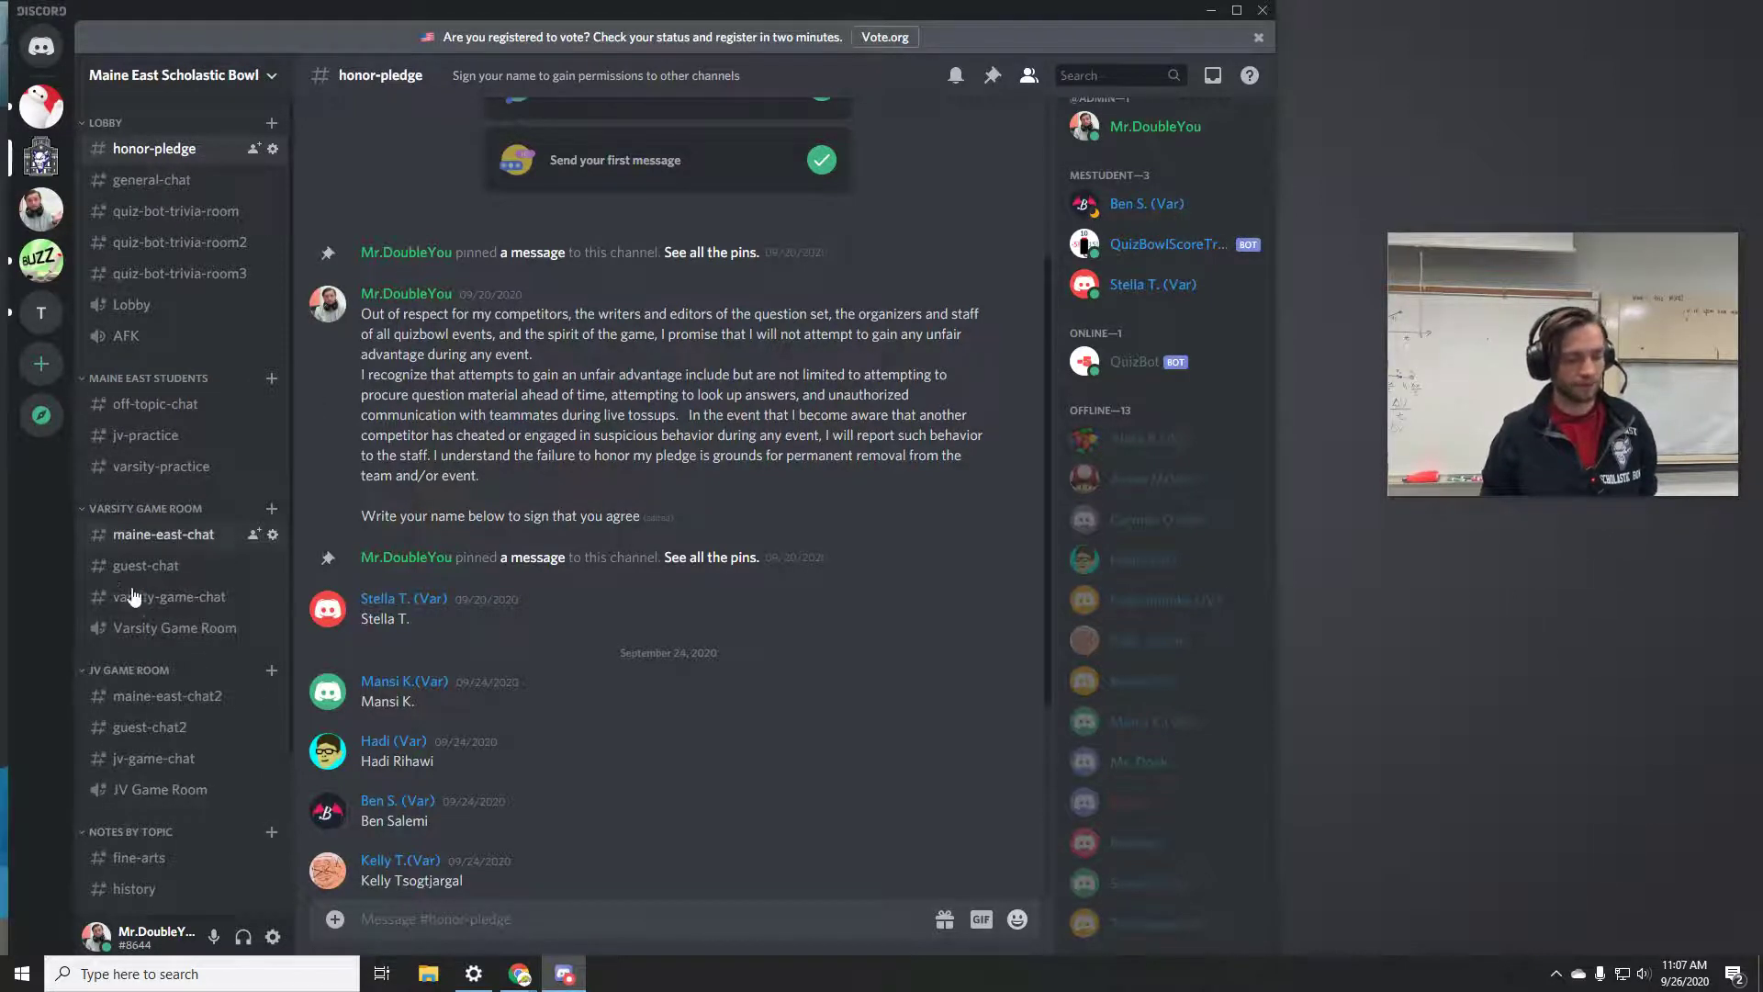
Compare the messages and member access of varsity-game-chat, guest-chat and maine-east-chat in the Varsity Game Room category.
{"action": "scroll", "coordinate": [133, 597], "scroll_direction": "down", "scroll_amount": 2}
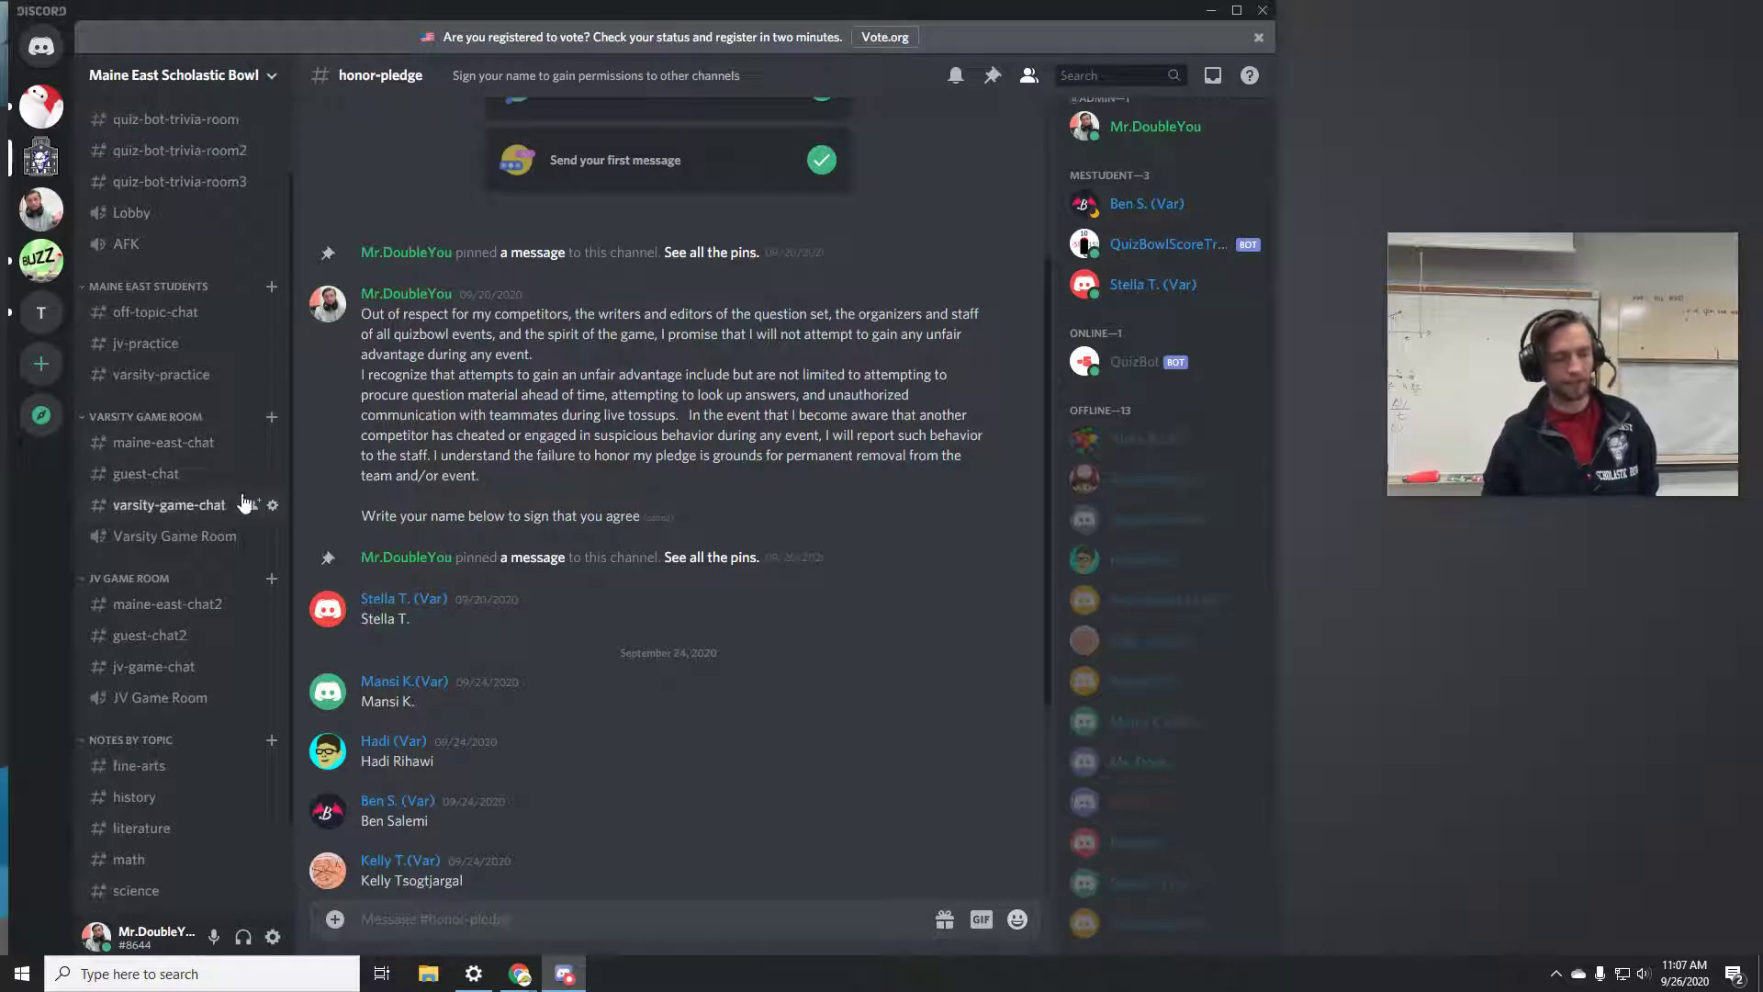
{"action": "left_click", "coordinate": [124, 521]}
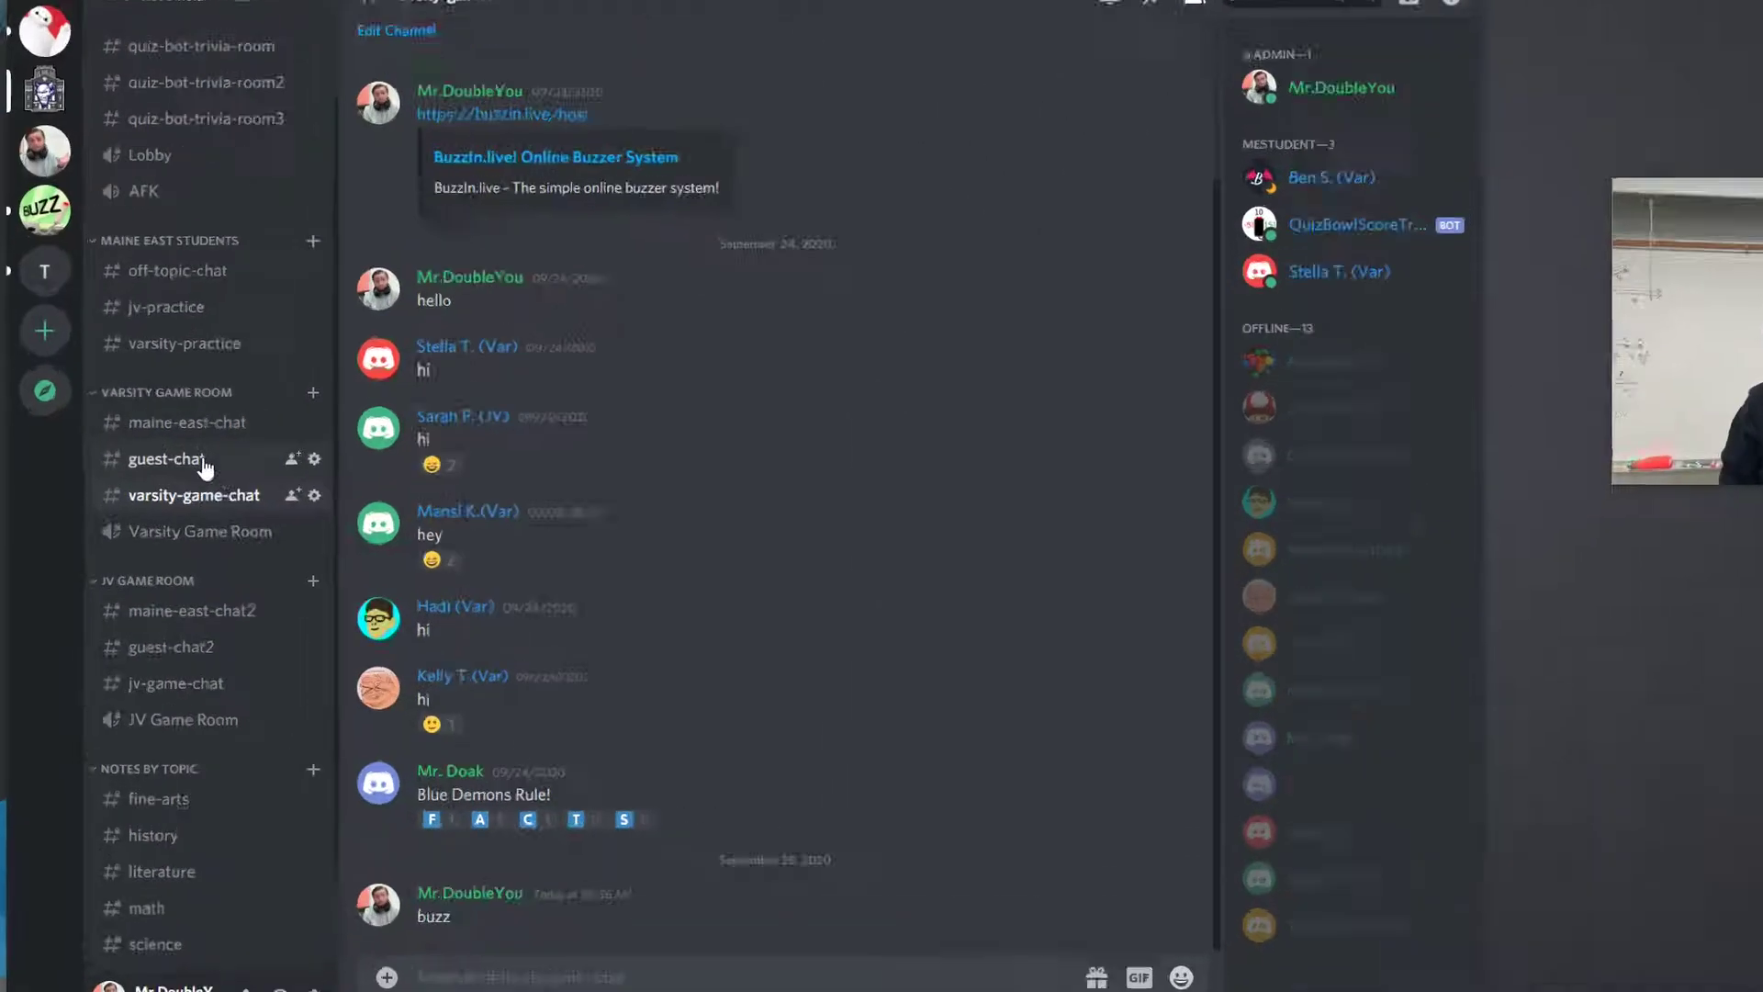
{"action": "left_click", "coordinate": [204, 468]}
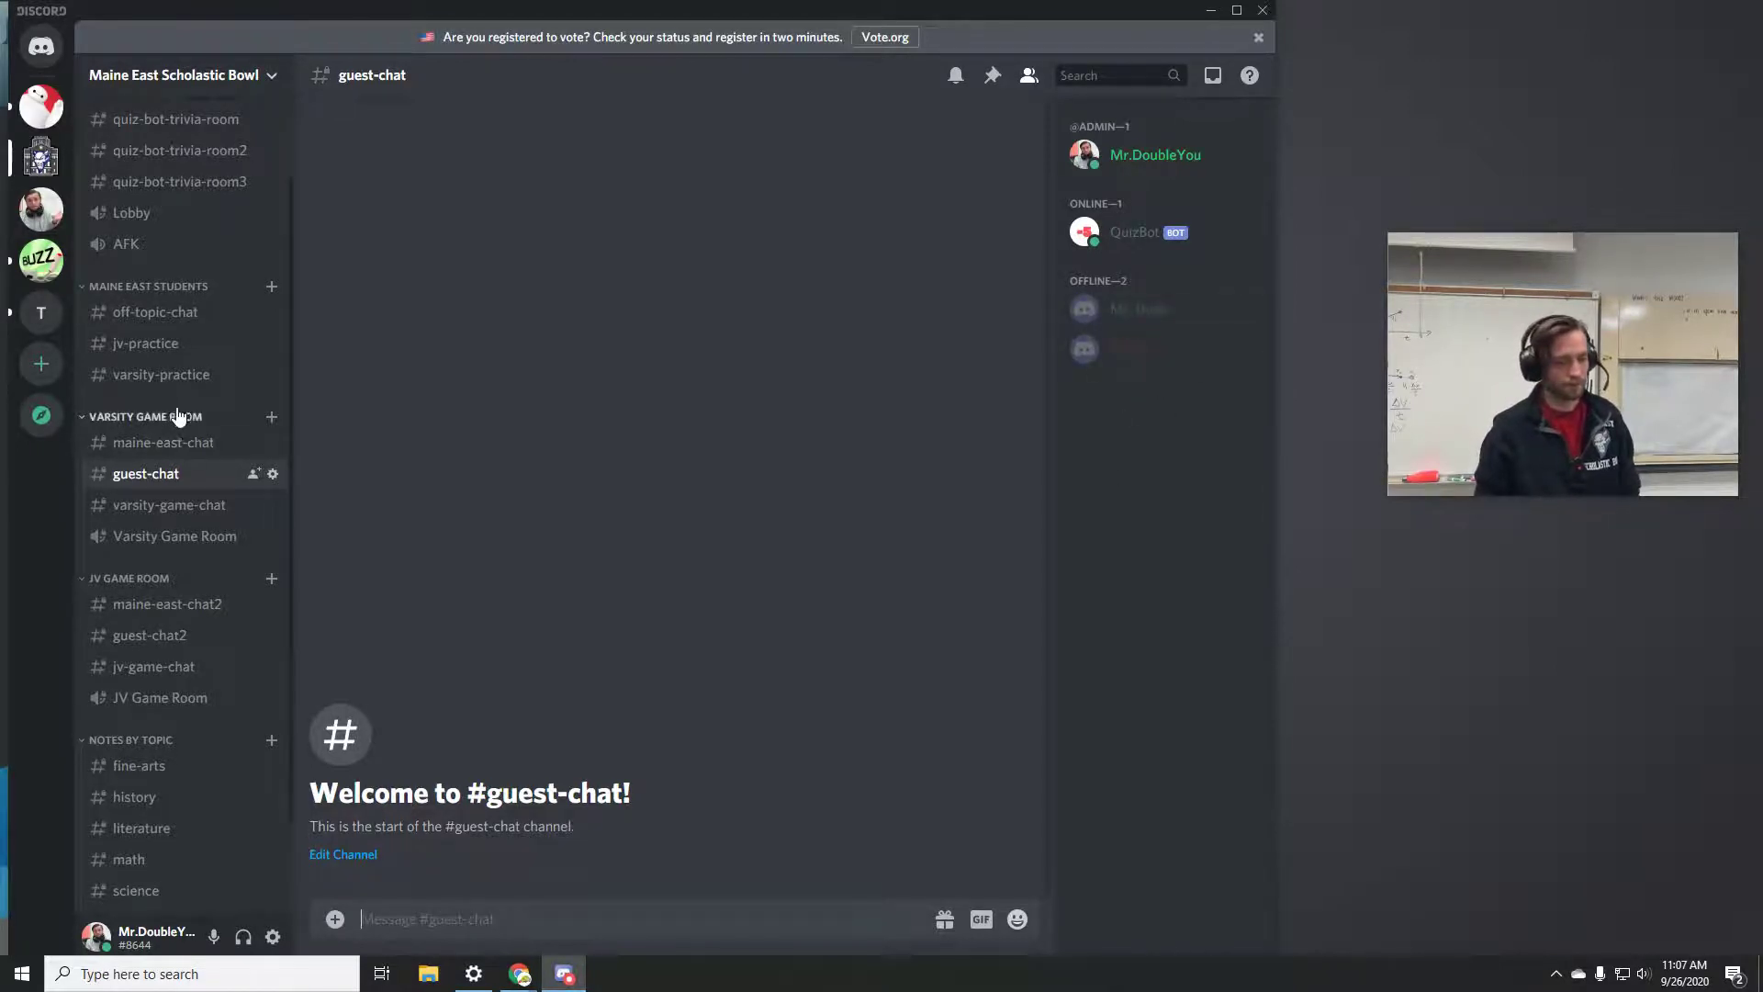
{"action": "left_click", "coordinate": [189, 445]}
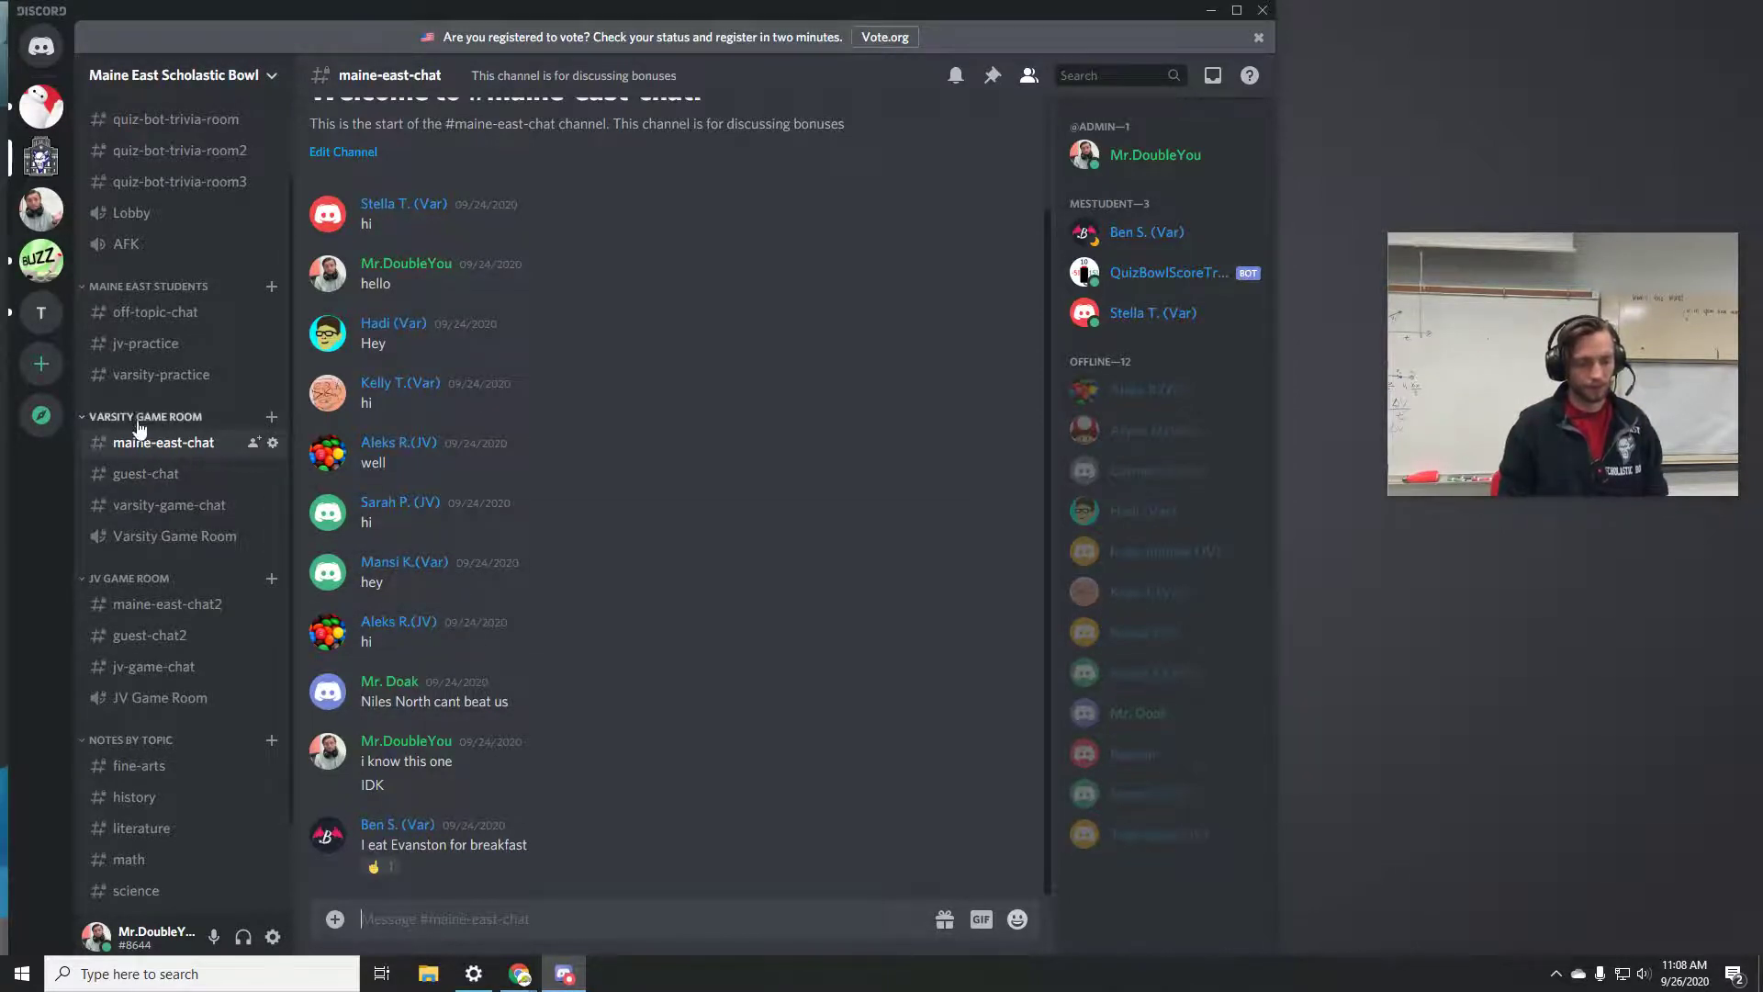
{"action": "left_click", "coordinate": [452, 919]}
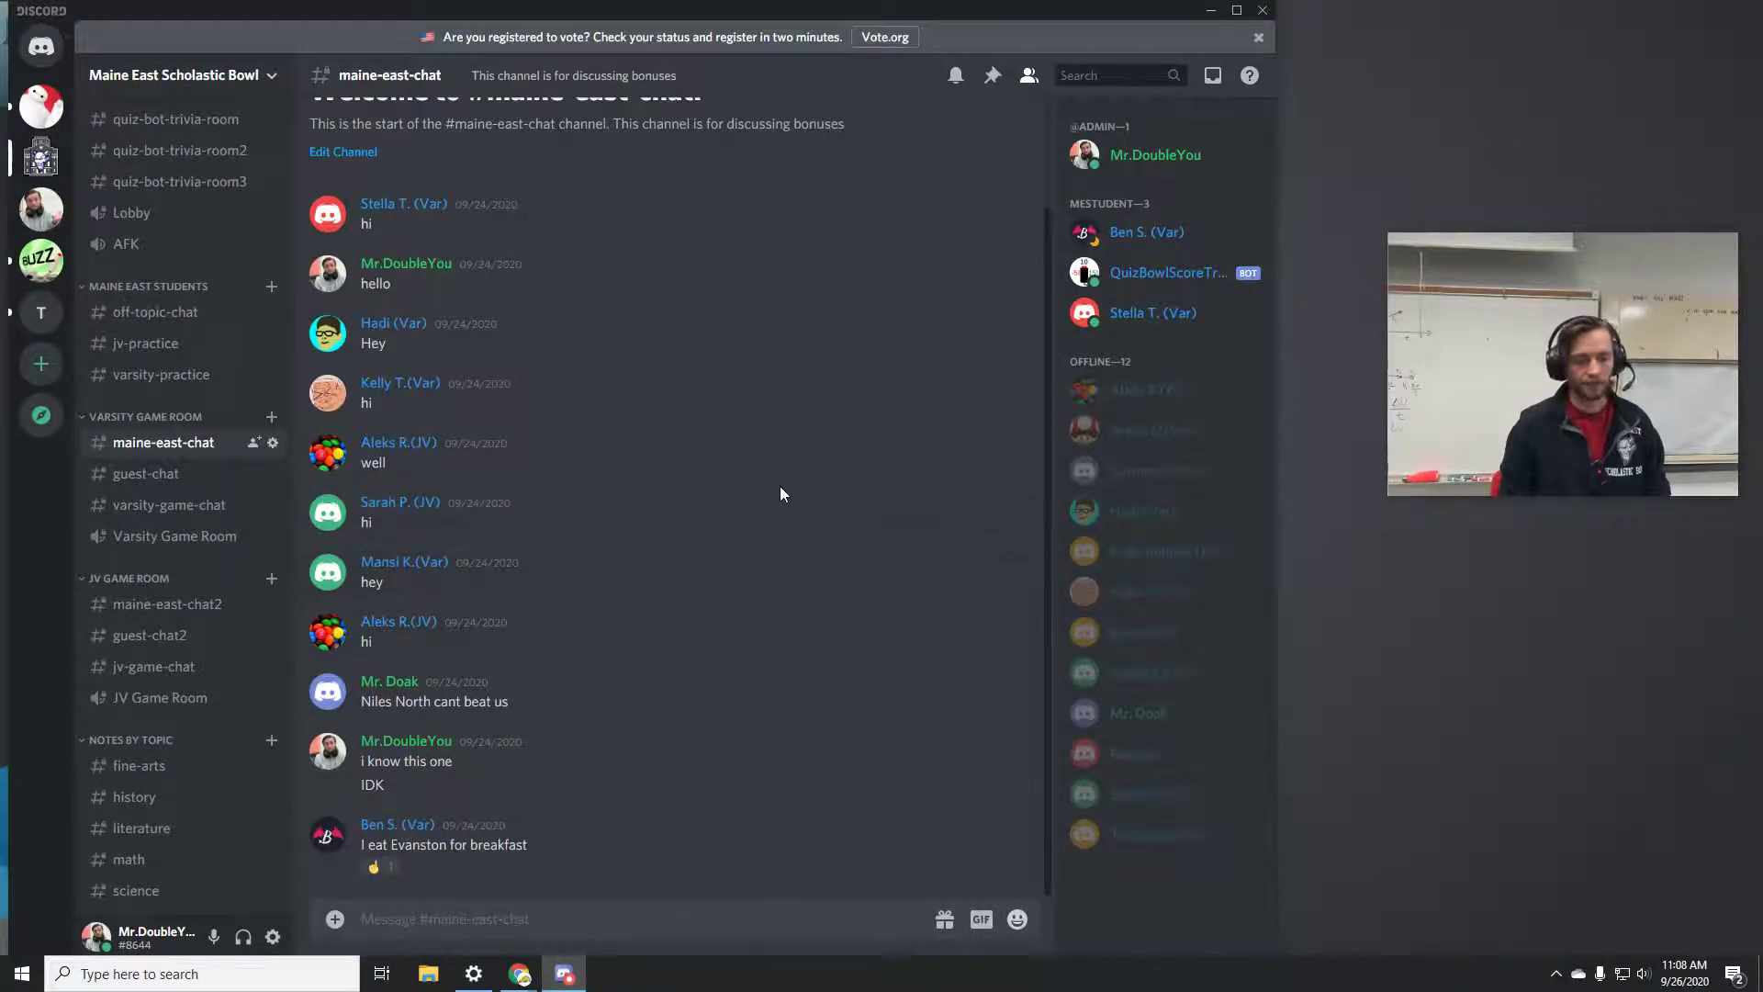
{"action": "left_click", "coordinate": [146, 475]}
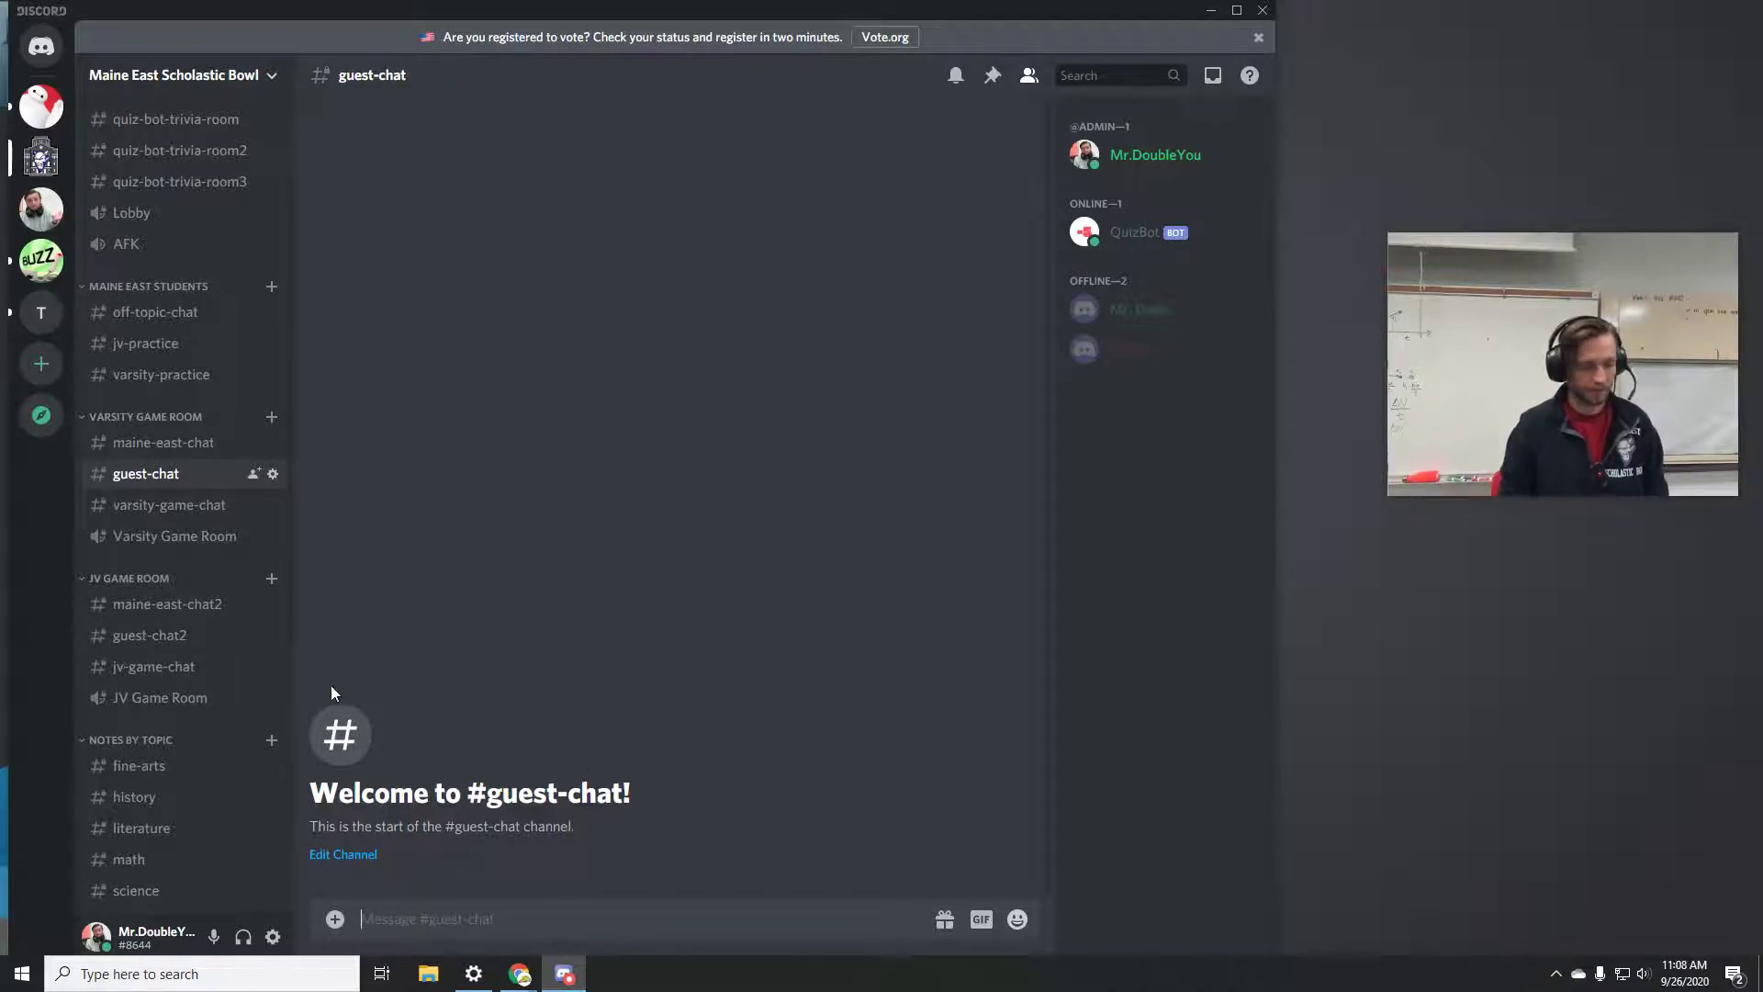
Send the message "buzz" in the varsity-game-chat channel.
{"action": "left_click", "coordinate": [211, 507]}
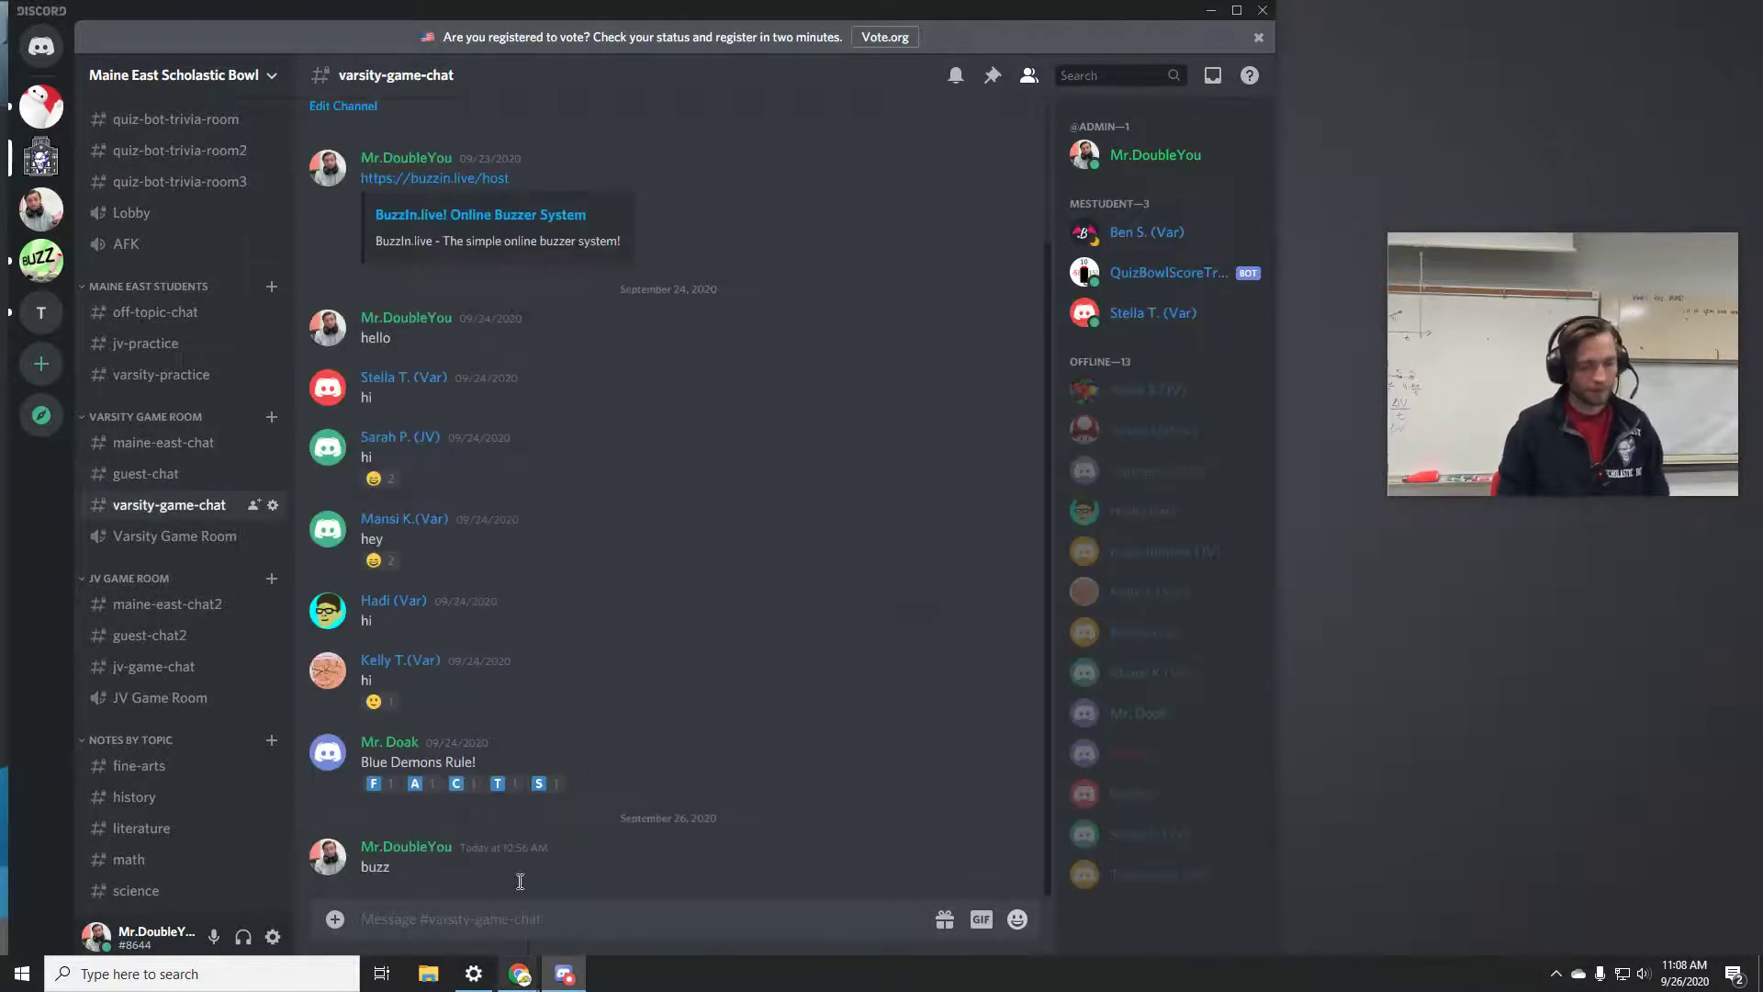
{"action": "right_click", "coordinate": [462, 918]}
{"action": "left_click", "coordinate": [375, 909]}
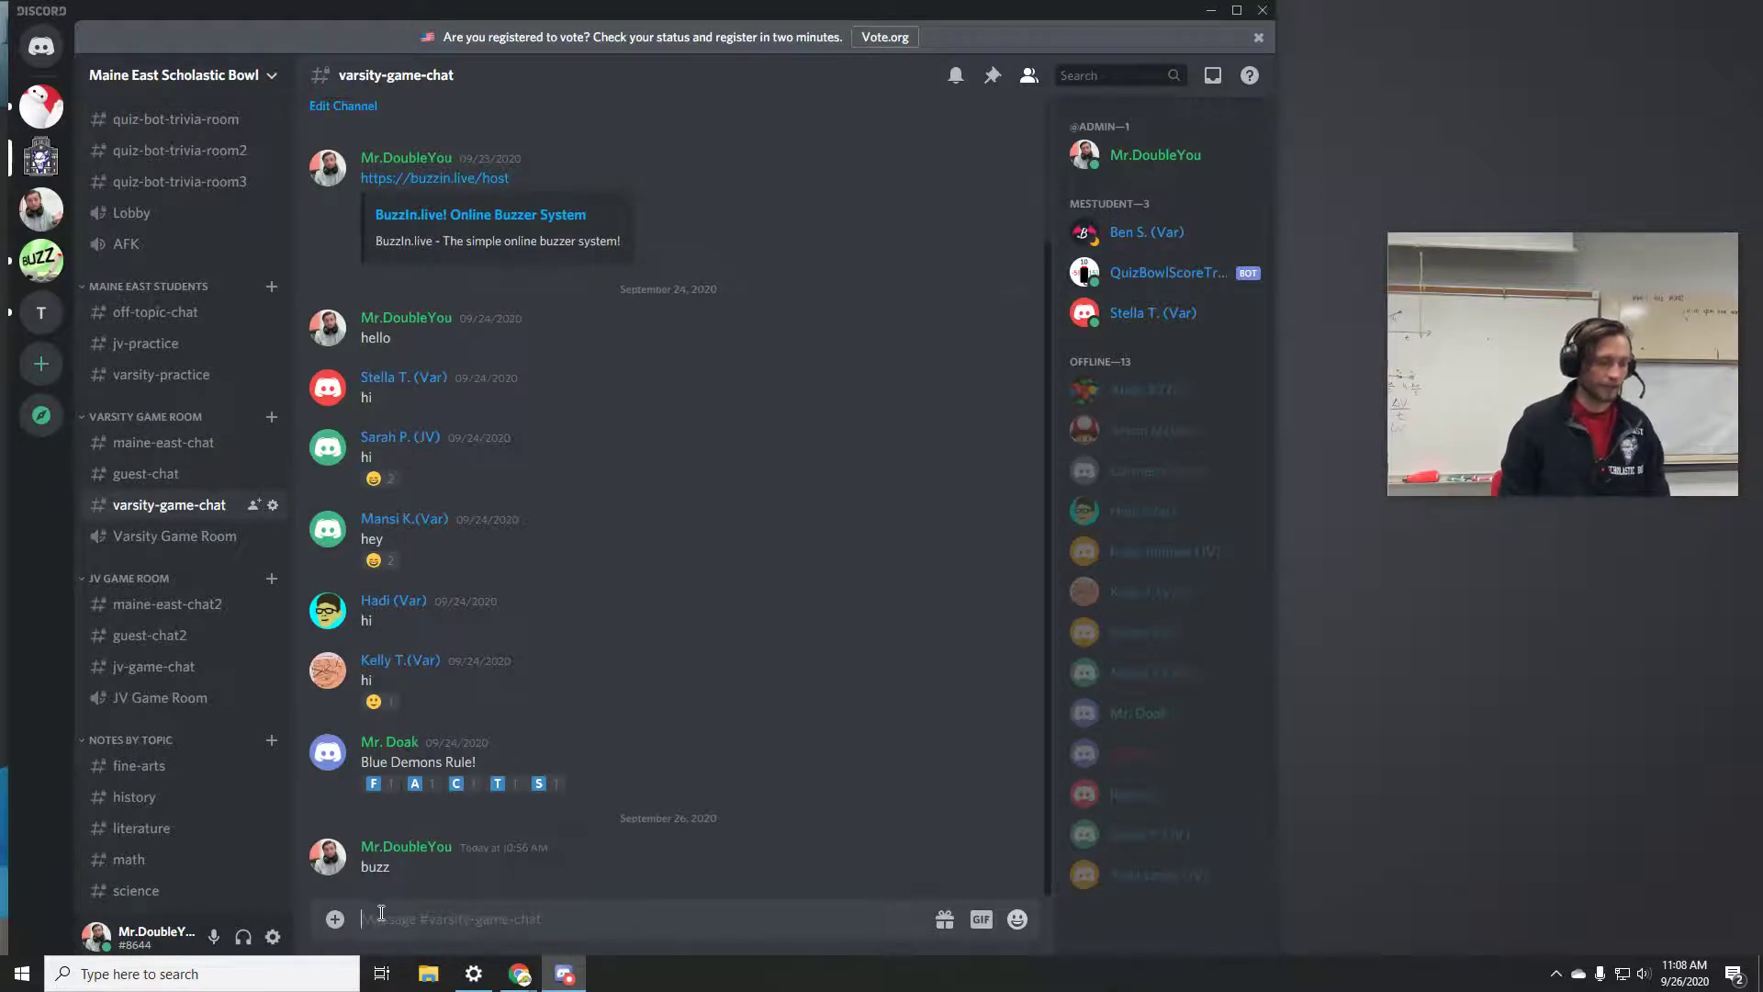
{"action": "type", "text": "buzz"}
{"action": "key", "text": "Return"}
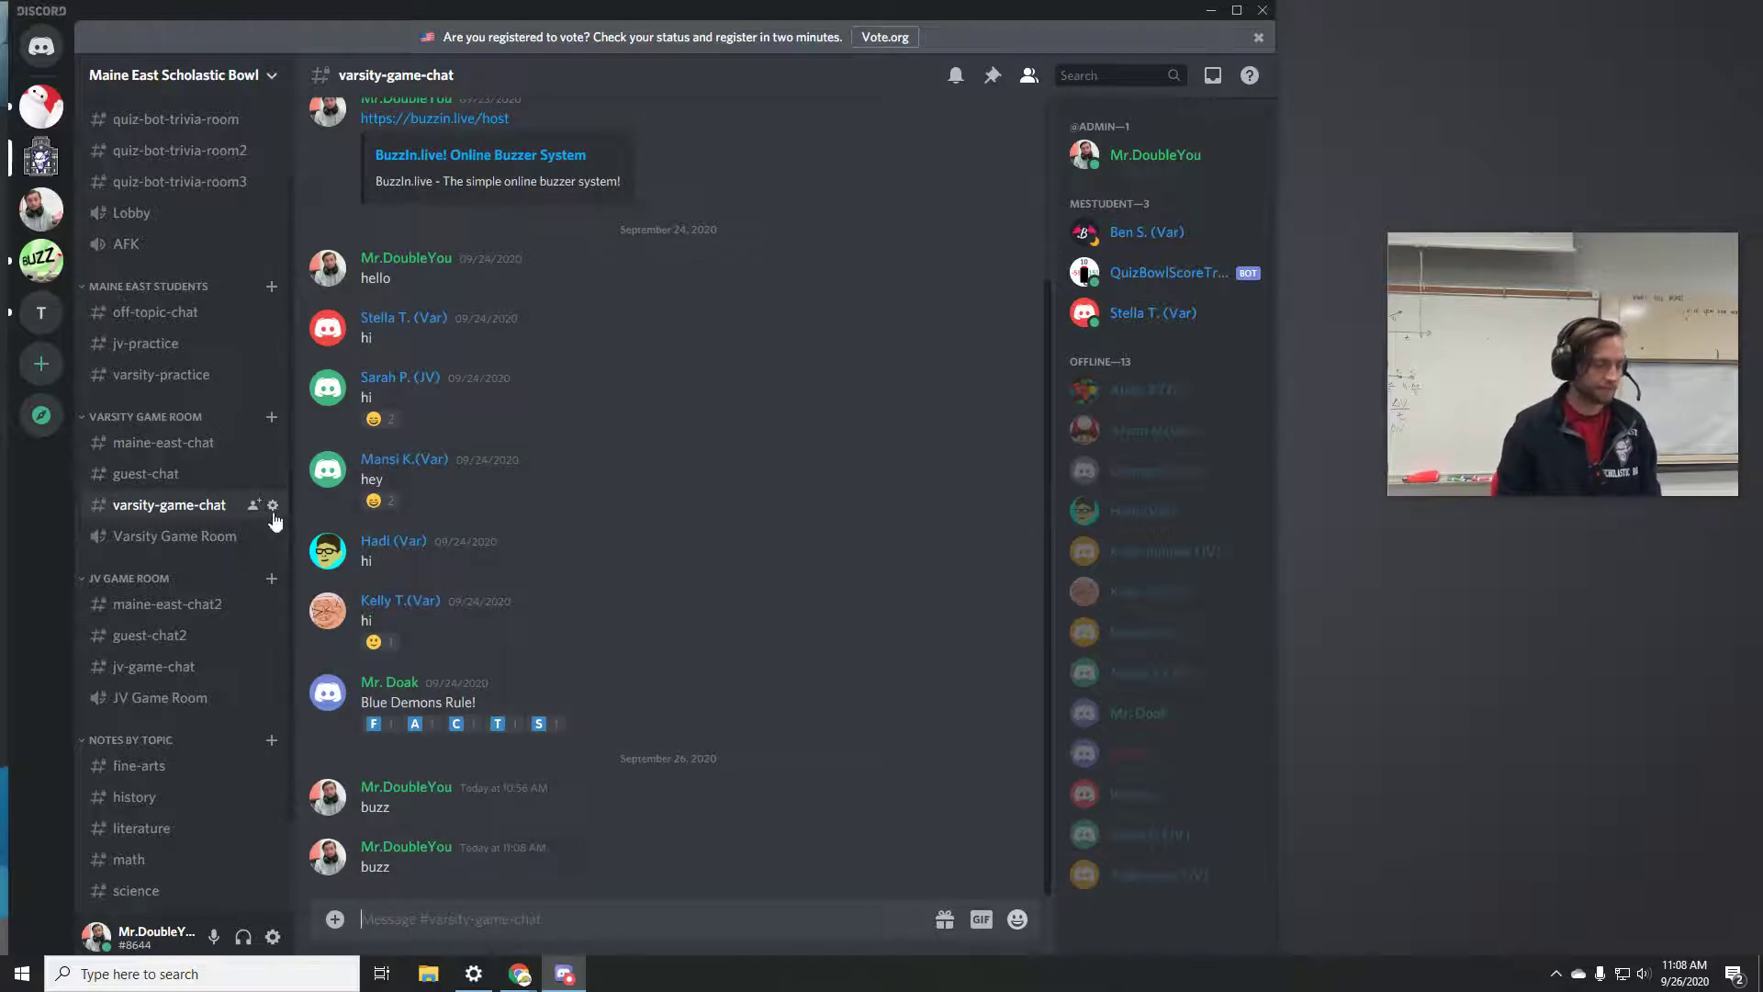
Look through the off-topic-chat, jv-practice and varsity-practice channels under Maine East Students.
{"action": "scroll", "coordinate": [207, 532], "scroll_direction": "down", "scroll_amount": 3}
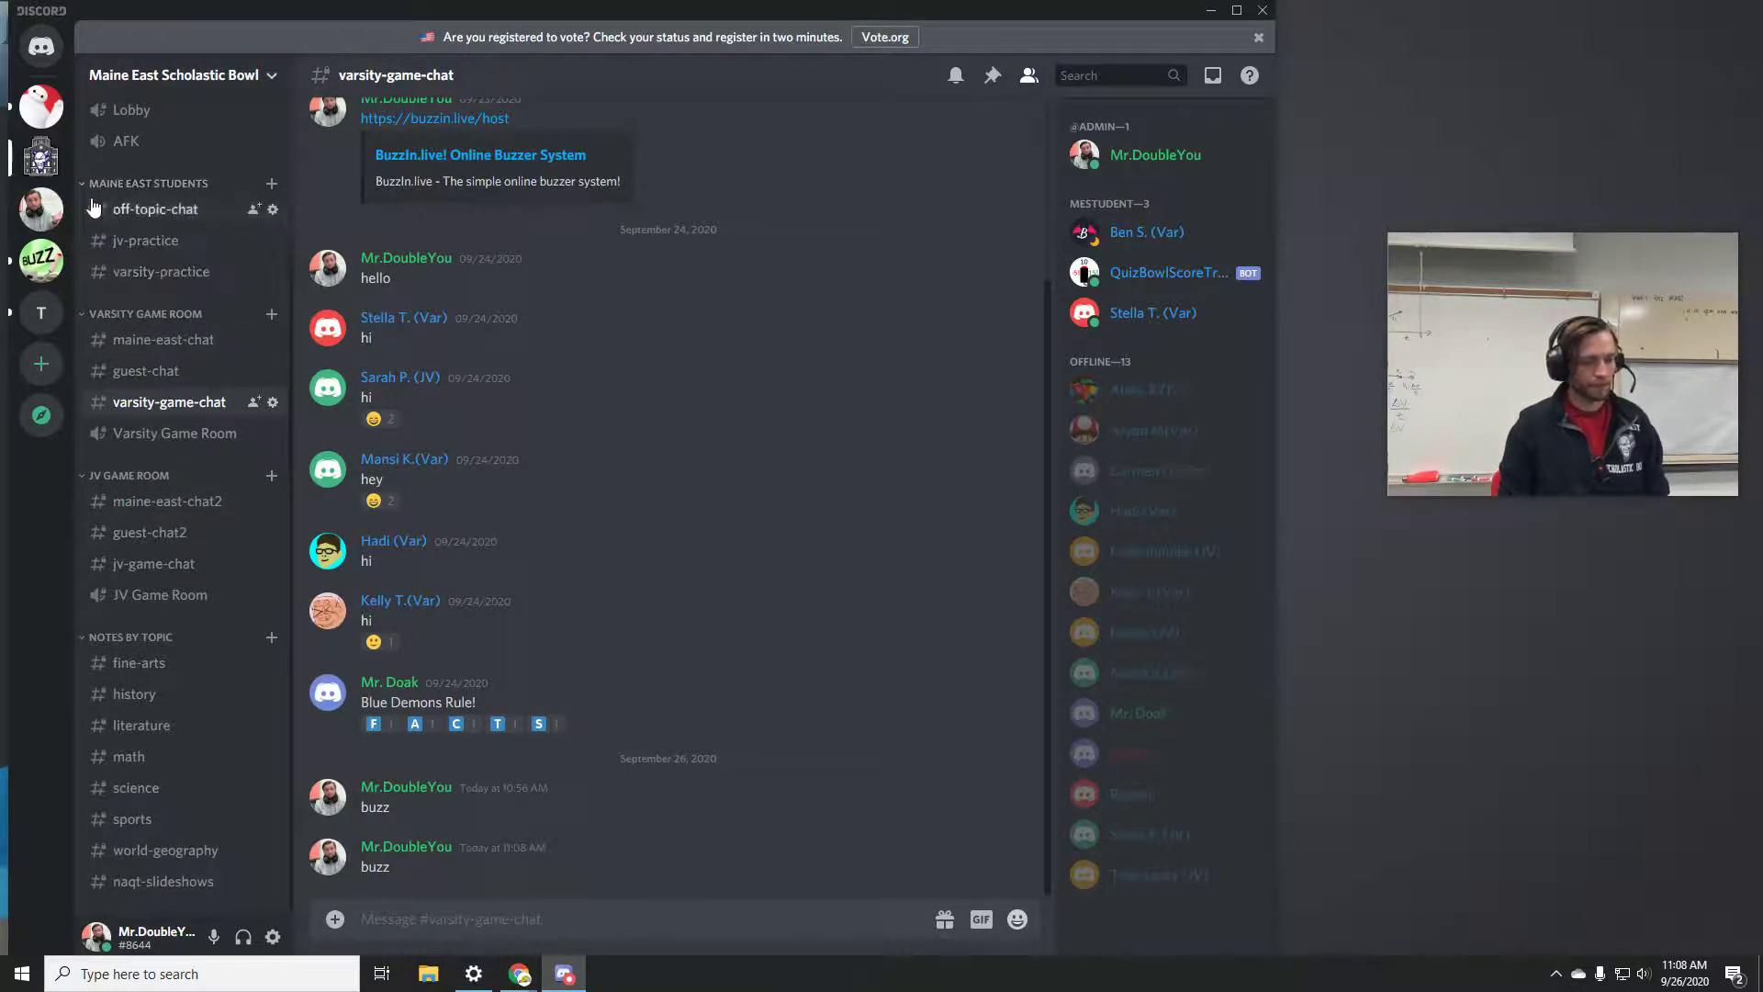
{"action": "left_click", "coordinate": [174, 212]}
{"action": "left_click", "coordinate": [174, 240]}
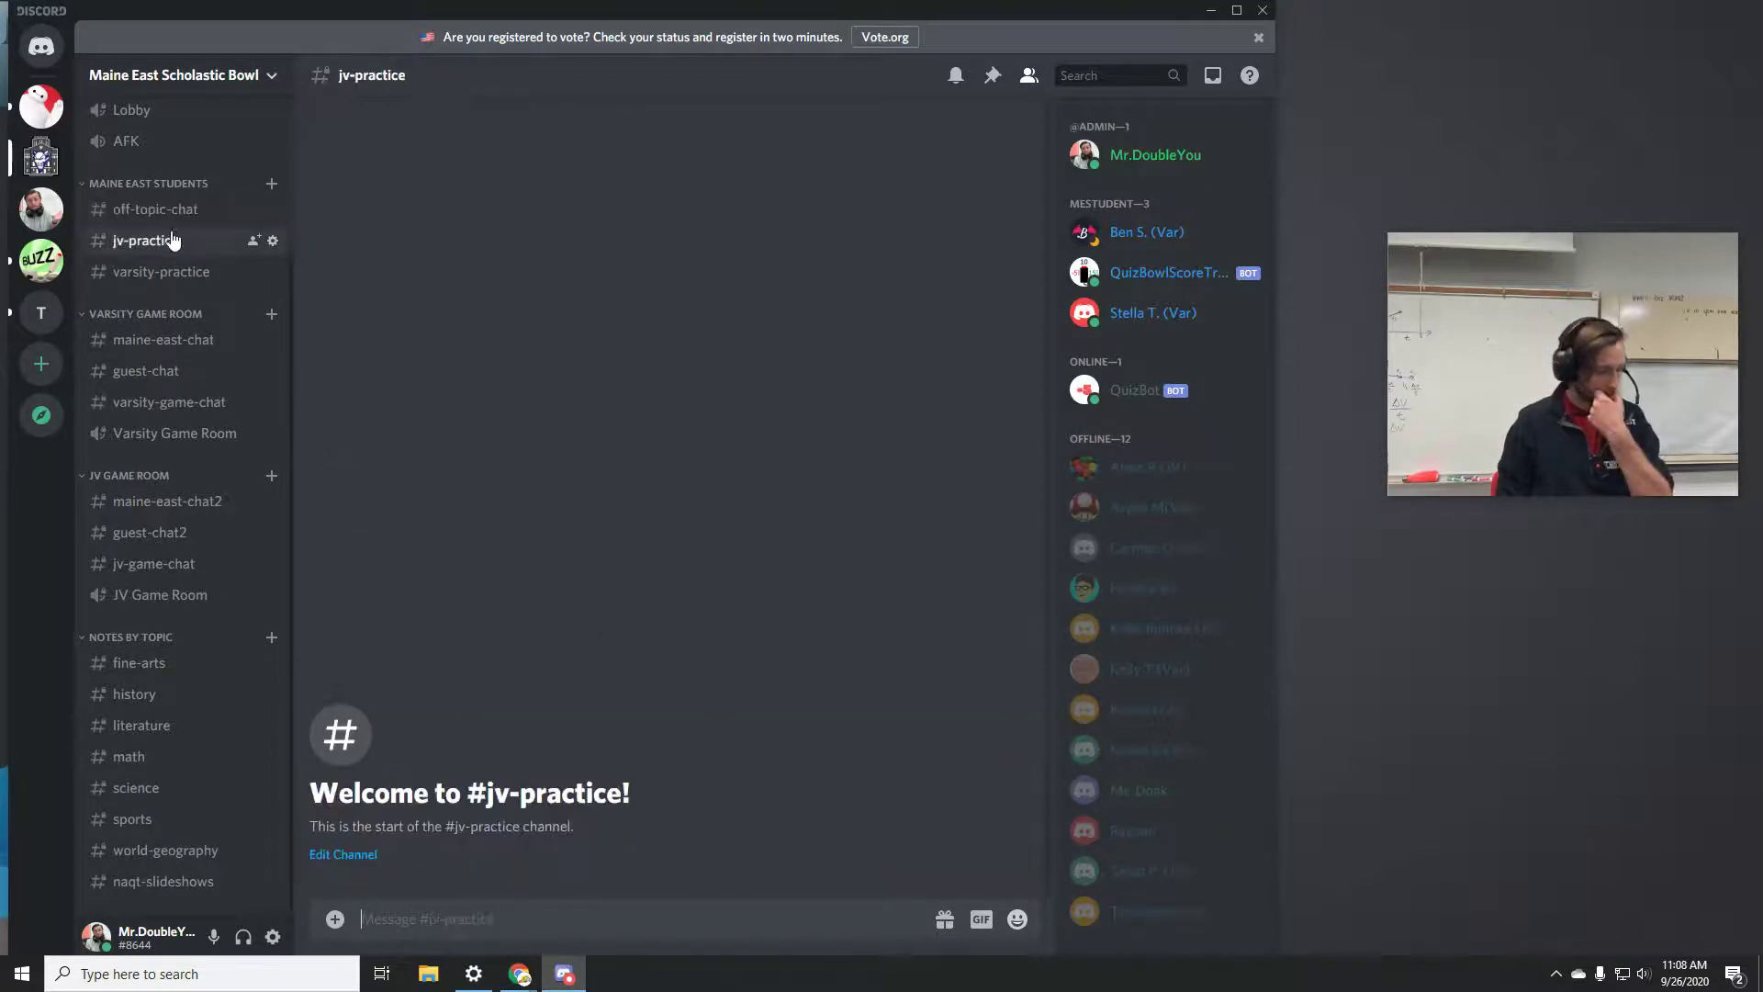
{"action": "left_click", "coordinate": [161, 271]}
{"action": "left_click", "coordinate": [151, 241]}
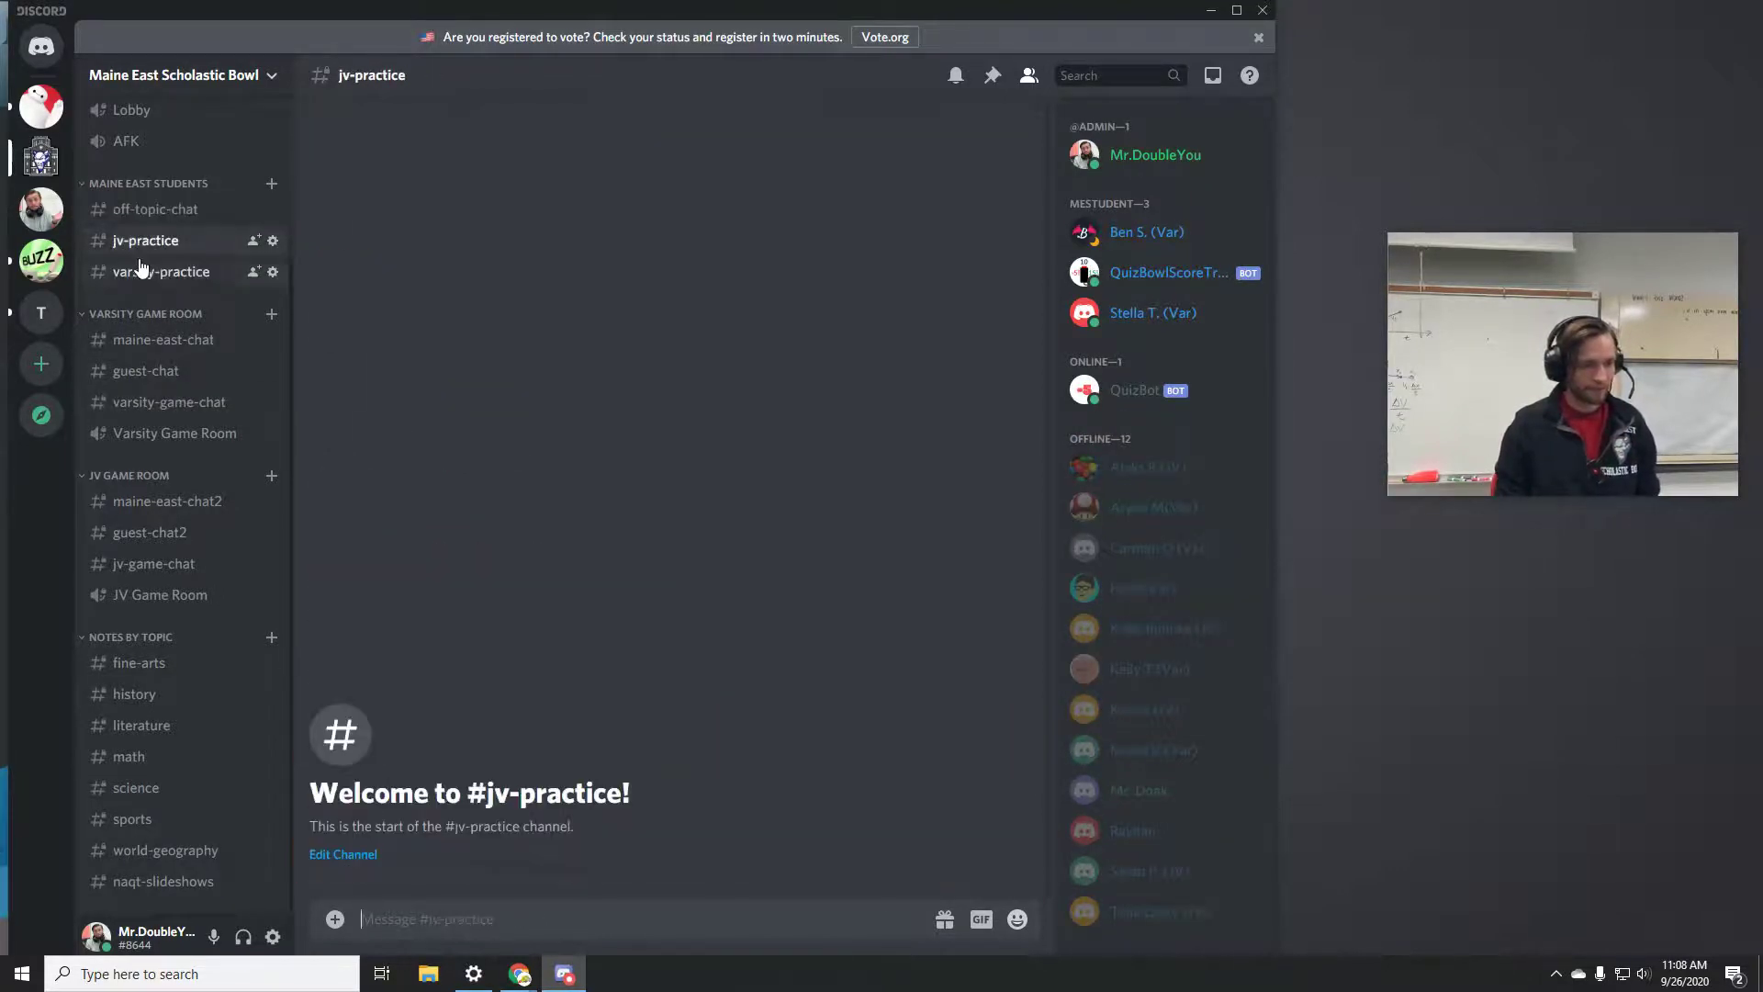
{"action": "left_click", "coordinate": [144, 268]}
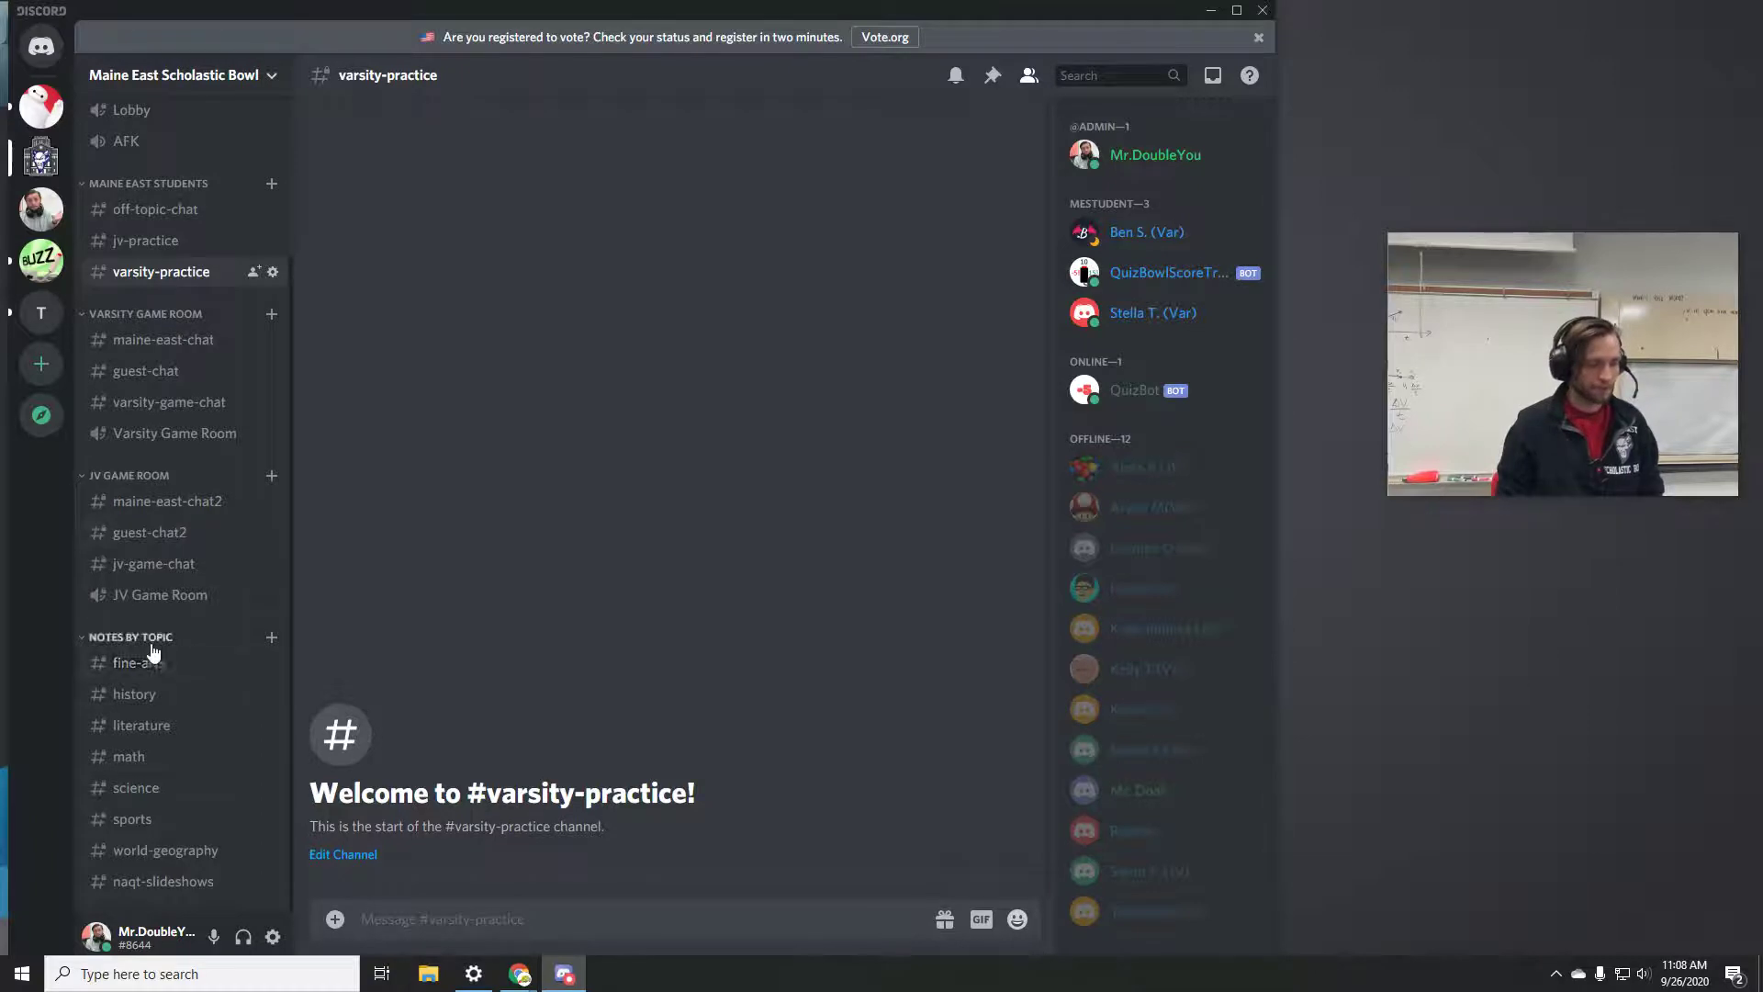
Examine the study materials shared in the Notes by Topic channels, from fine-arts through world-geography and naqt-slideshows.
{"action": "left_click", "coordinate": [180, 672]}
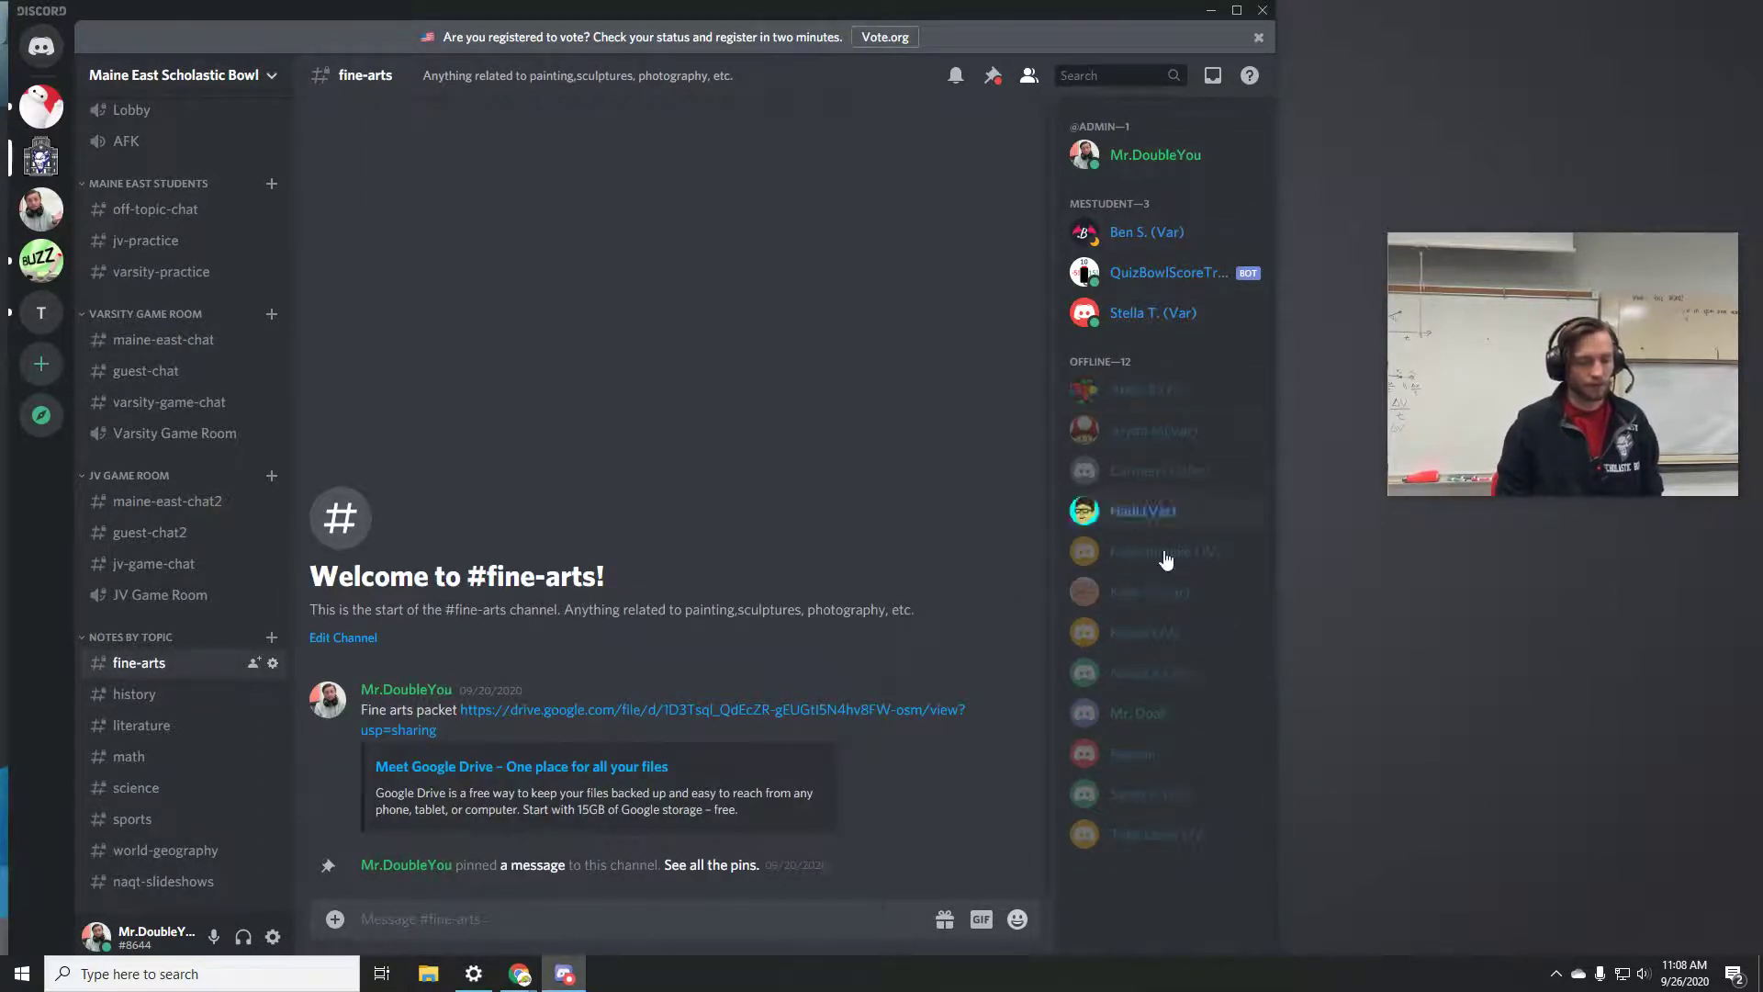
{"action": "left_click", "coordinate": [140, 695]}
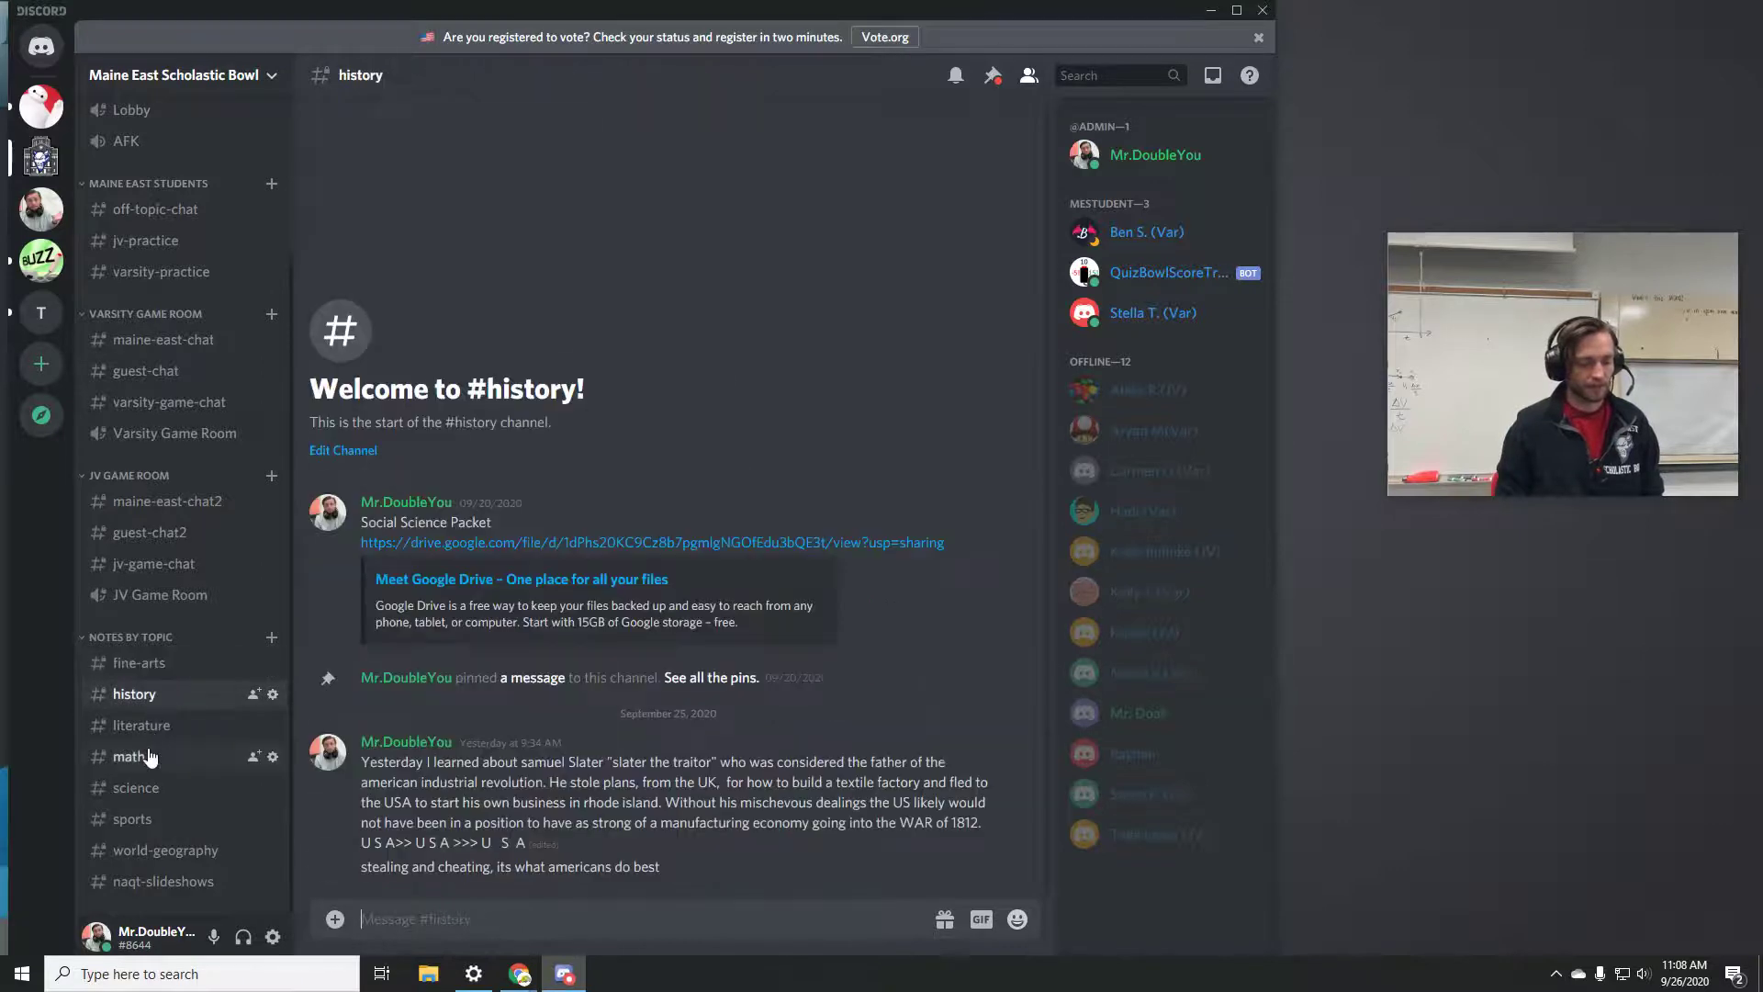
{"action": "left_click", "coordinate": [134, 756]}
{"action": "left_click", "coordinate": [136, 787]}
{"action": "left_click", "coordinate": [139, 882]}
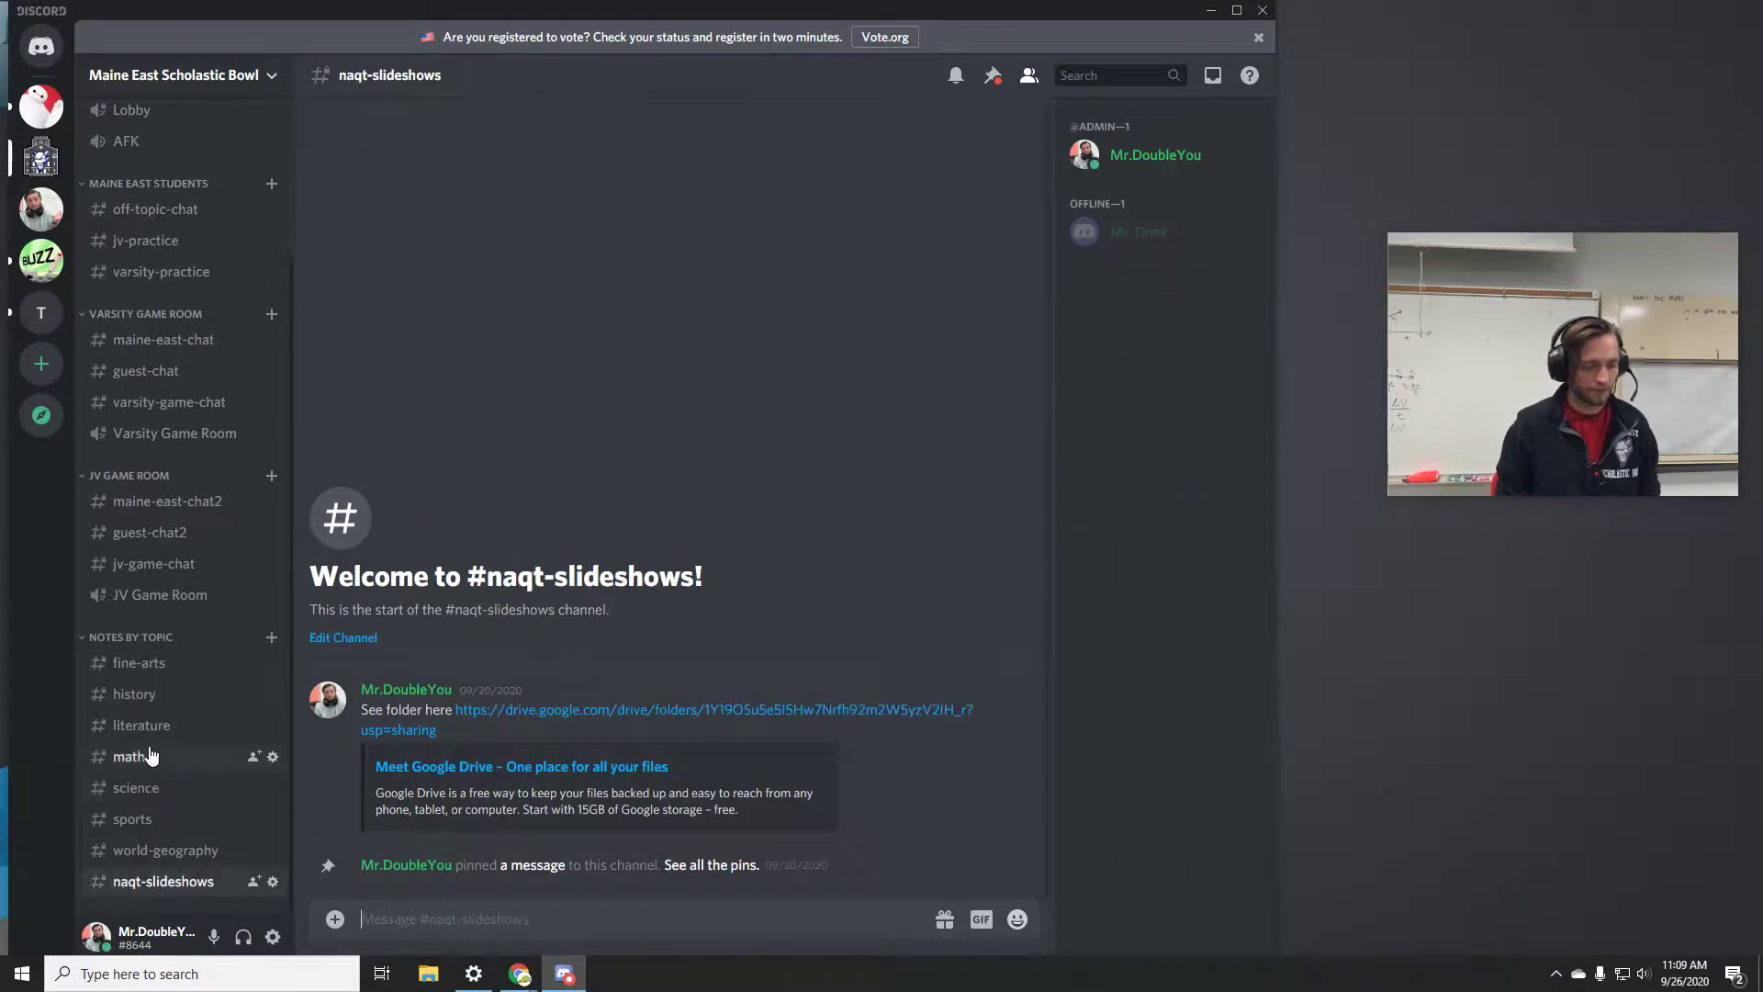
{"action": "left_click", "coordinate": [140, 665]}
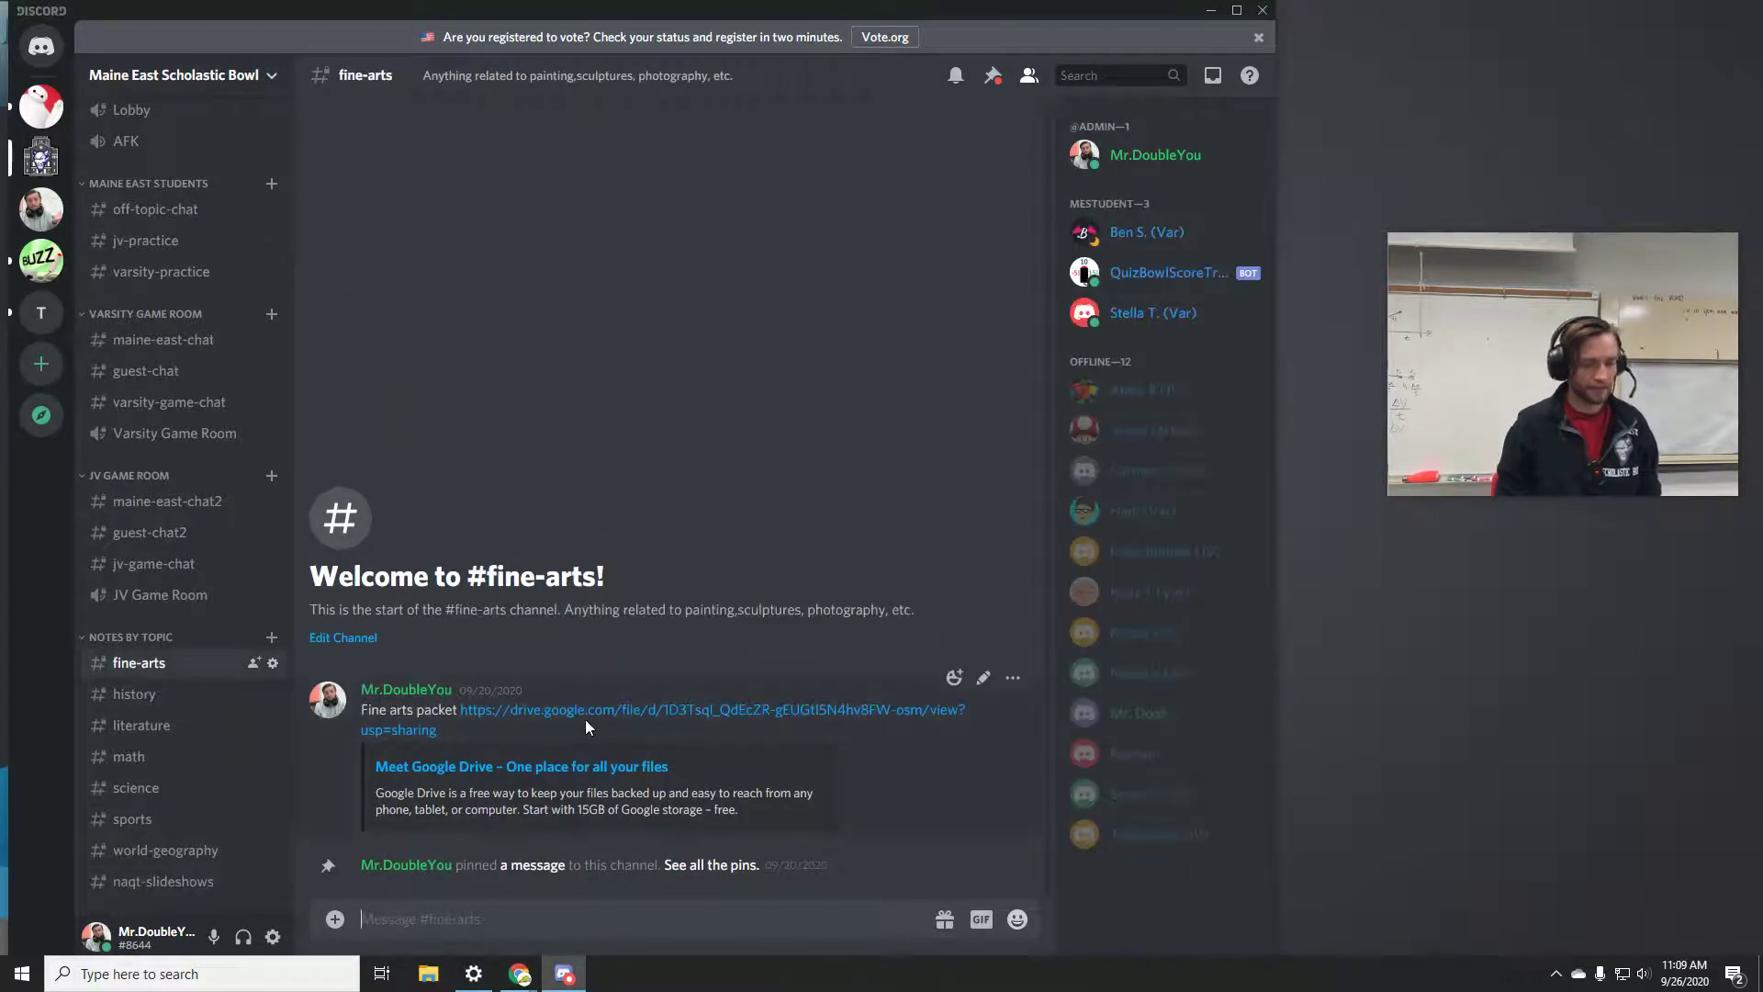
{"action": "left_click", "coordinate": [134, 695]}
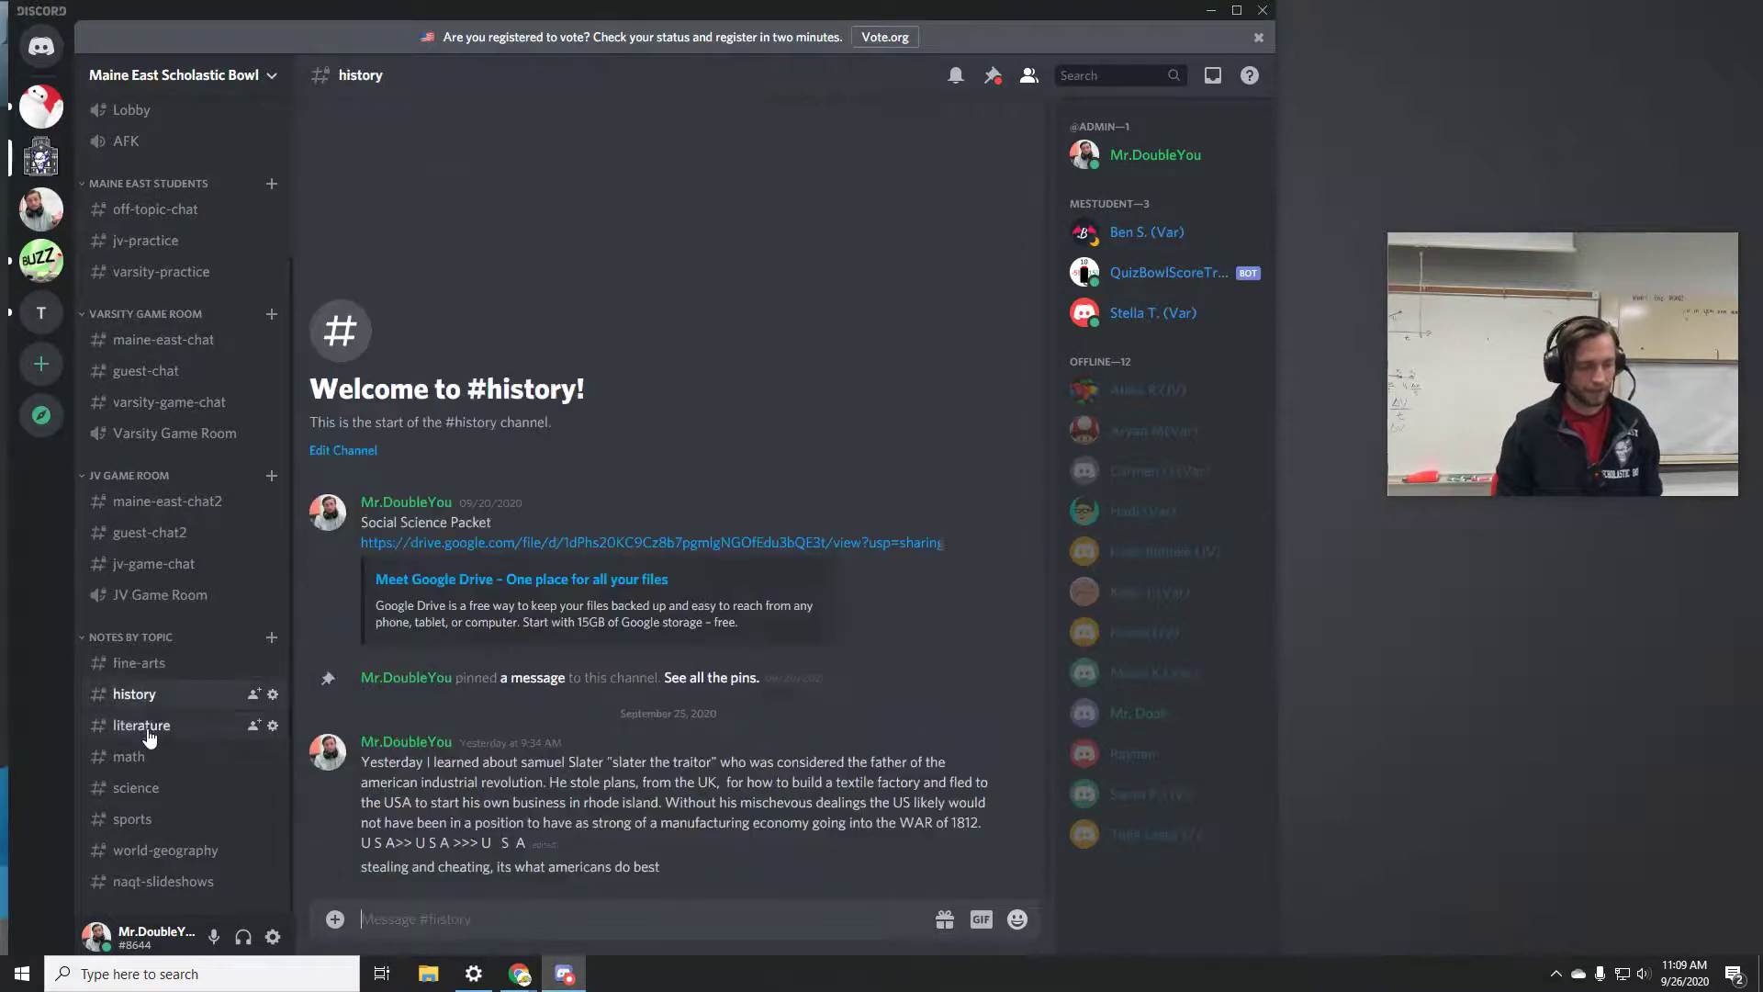
{"action": "left_click", "coordinate": [141, 725]}
{"action": "left_click", "coordinate": [261, 757]}
{"action": "left_click", "coordinate": [137, 787]}
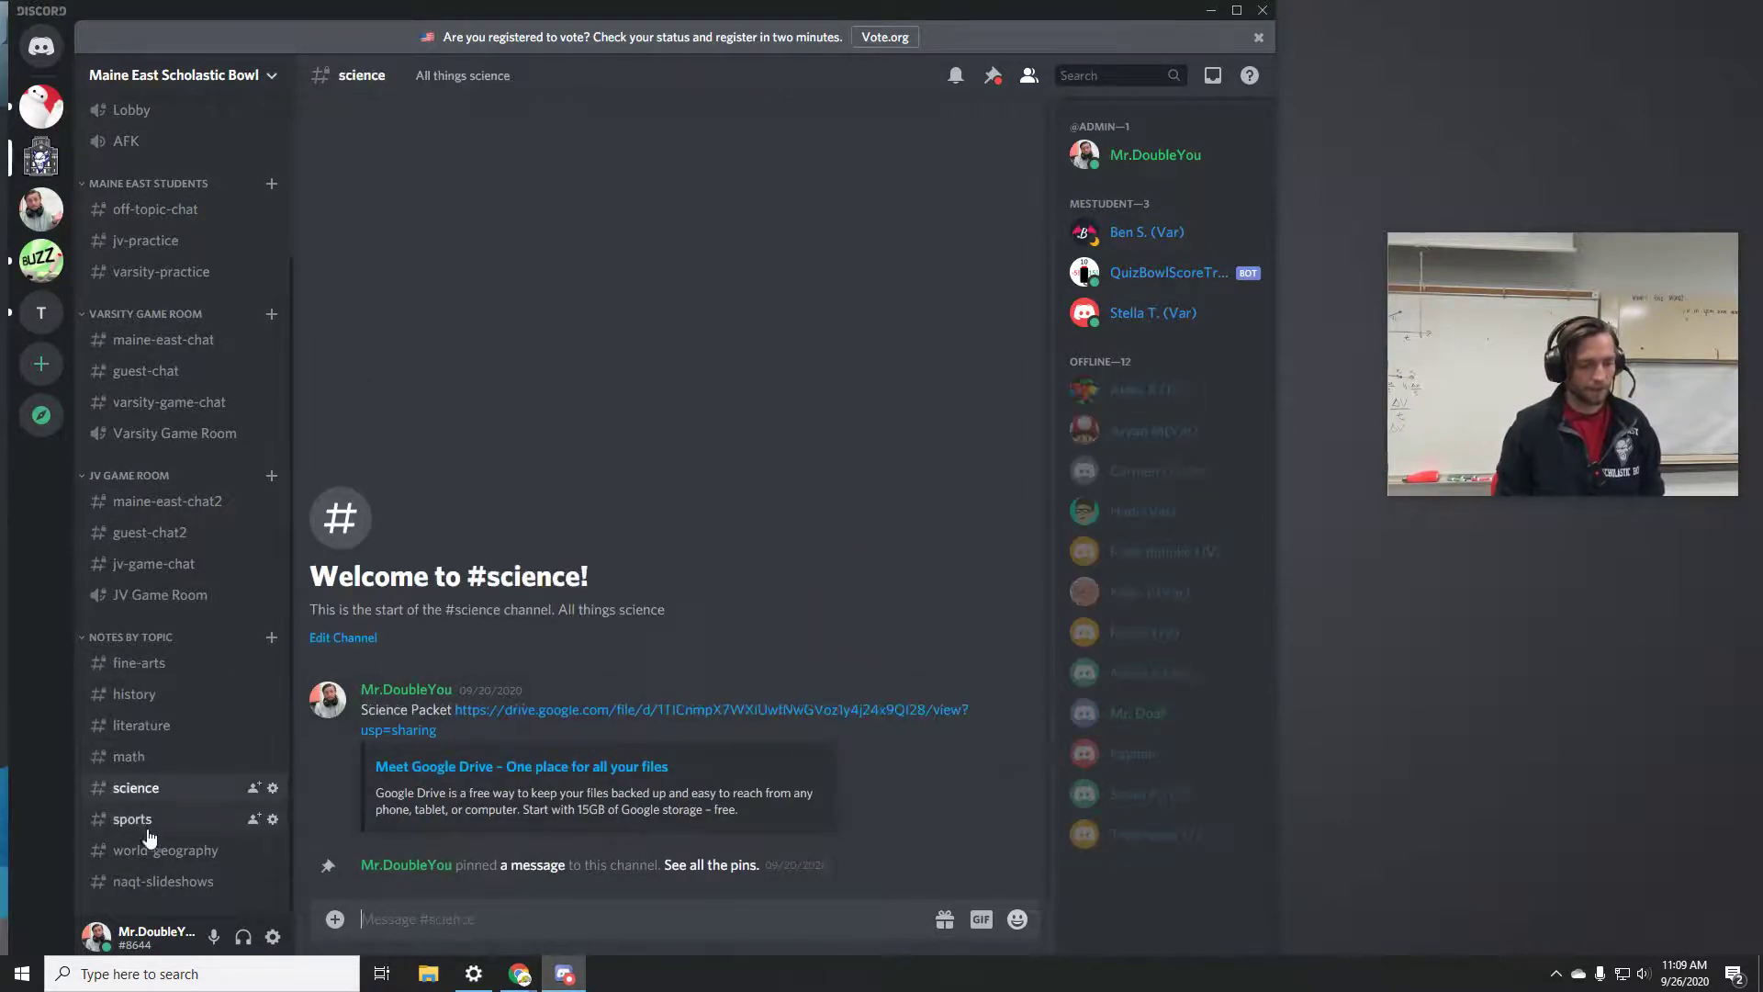
{"action": "left_click", "coordinate": [151, 850]}
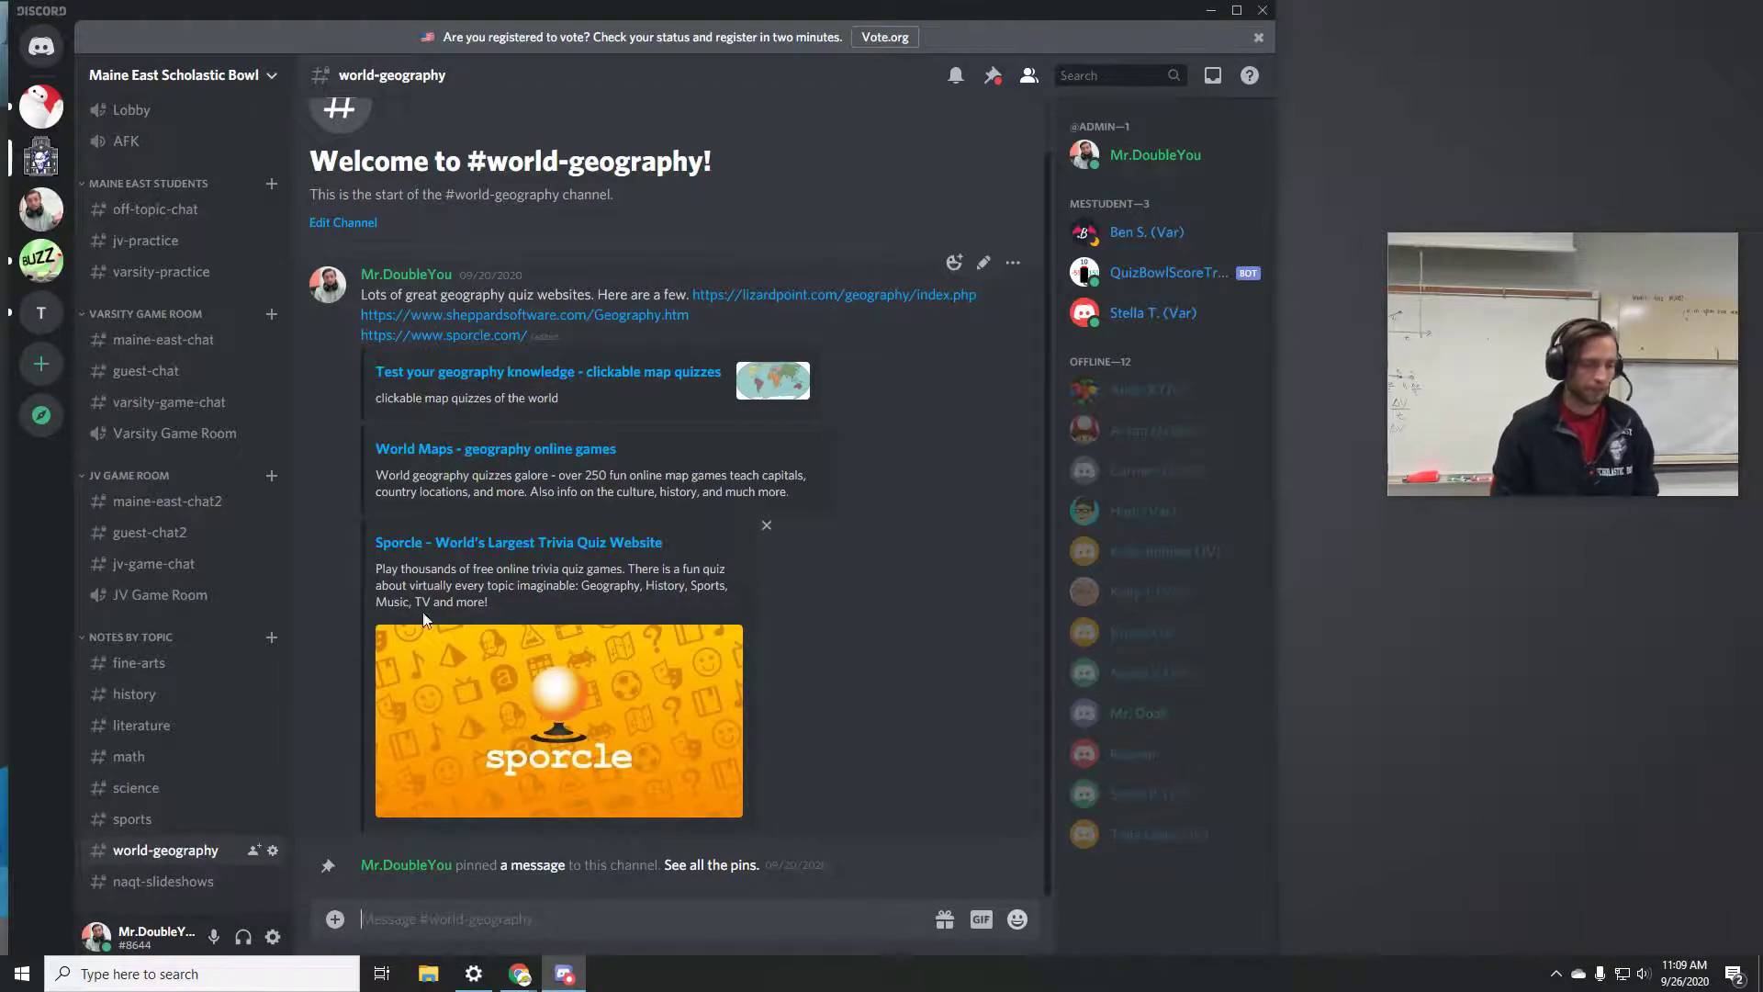
{"action": "left_click", "coordinate": [158, 881]}
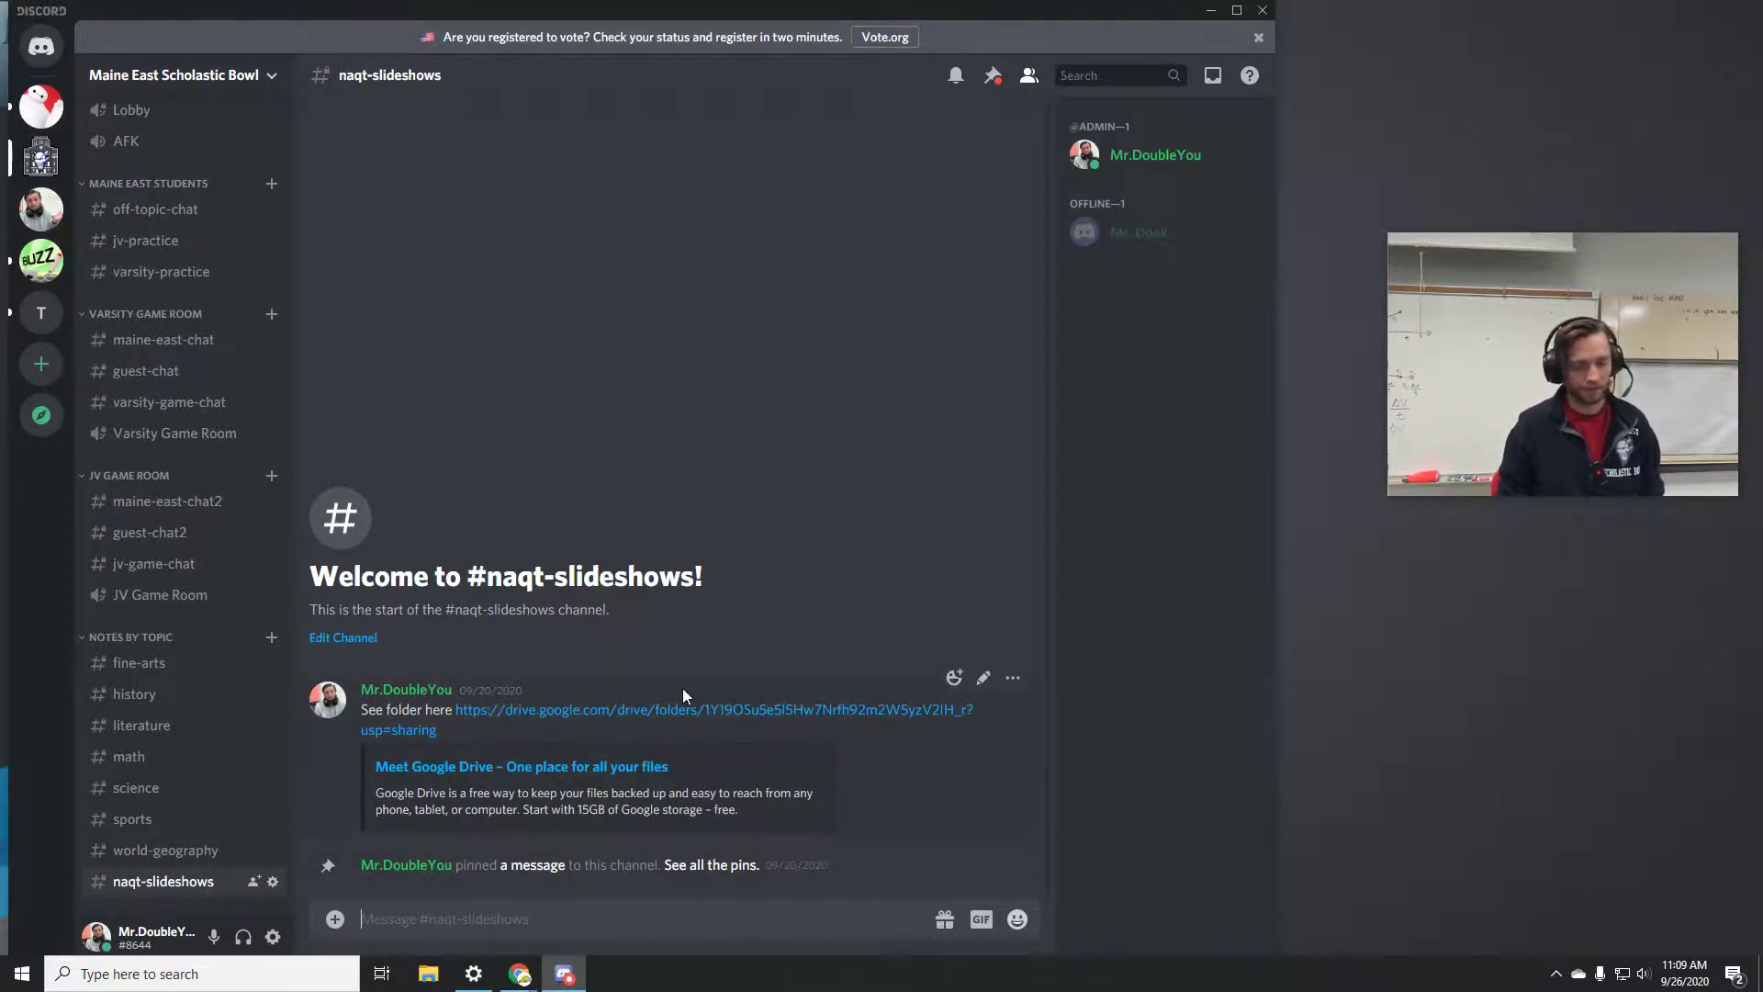
Collapse the Notes by Topic category in the server's channel list.
{"action": "right_click", "coordinate": [142, 643]}
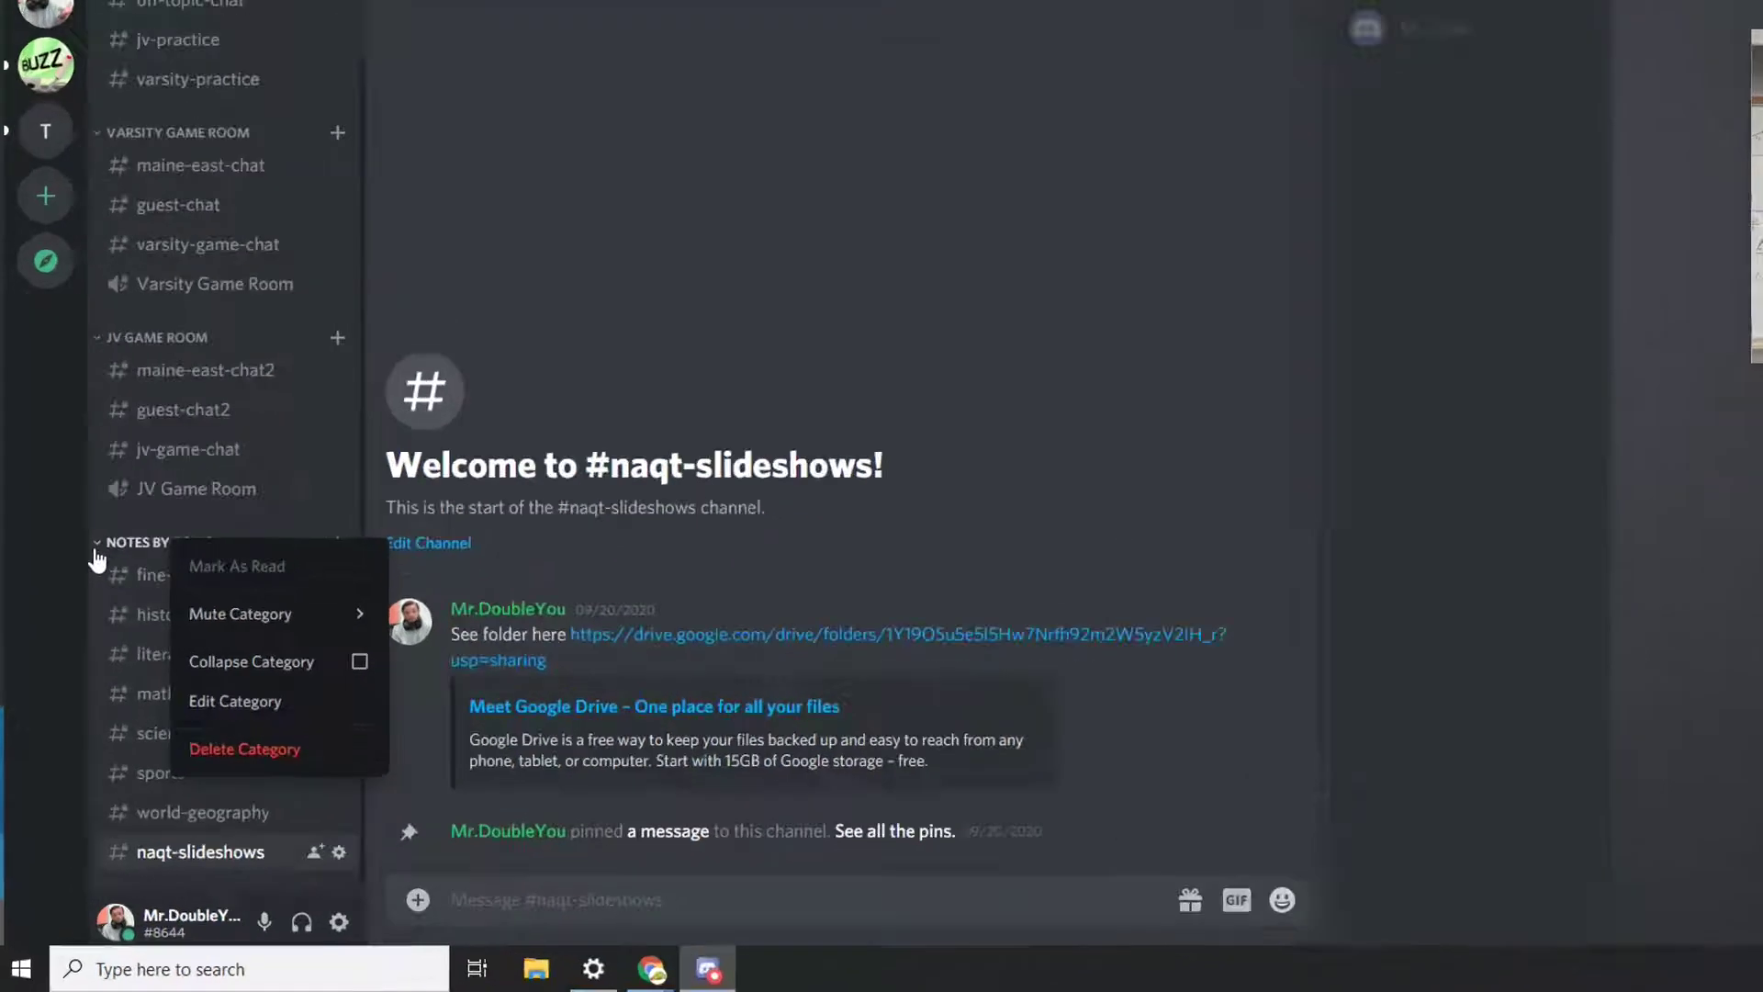
{"action": "left_click", "coordinate": [203, 731]}
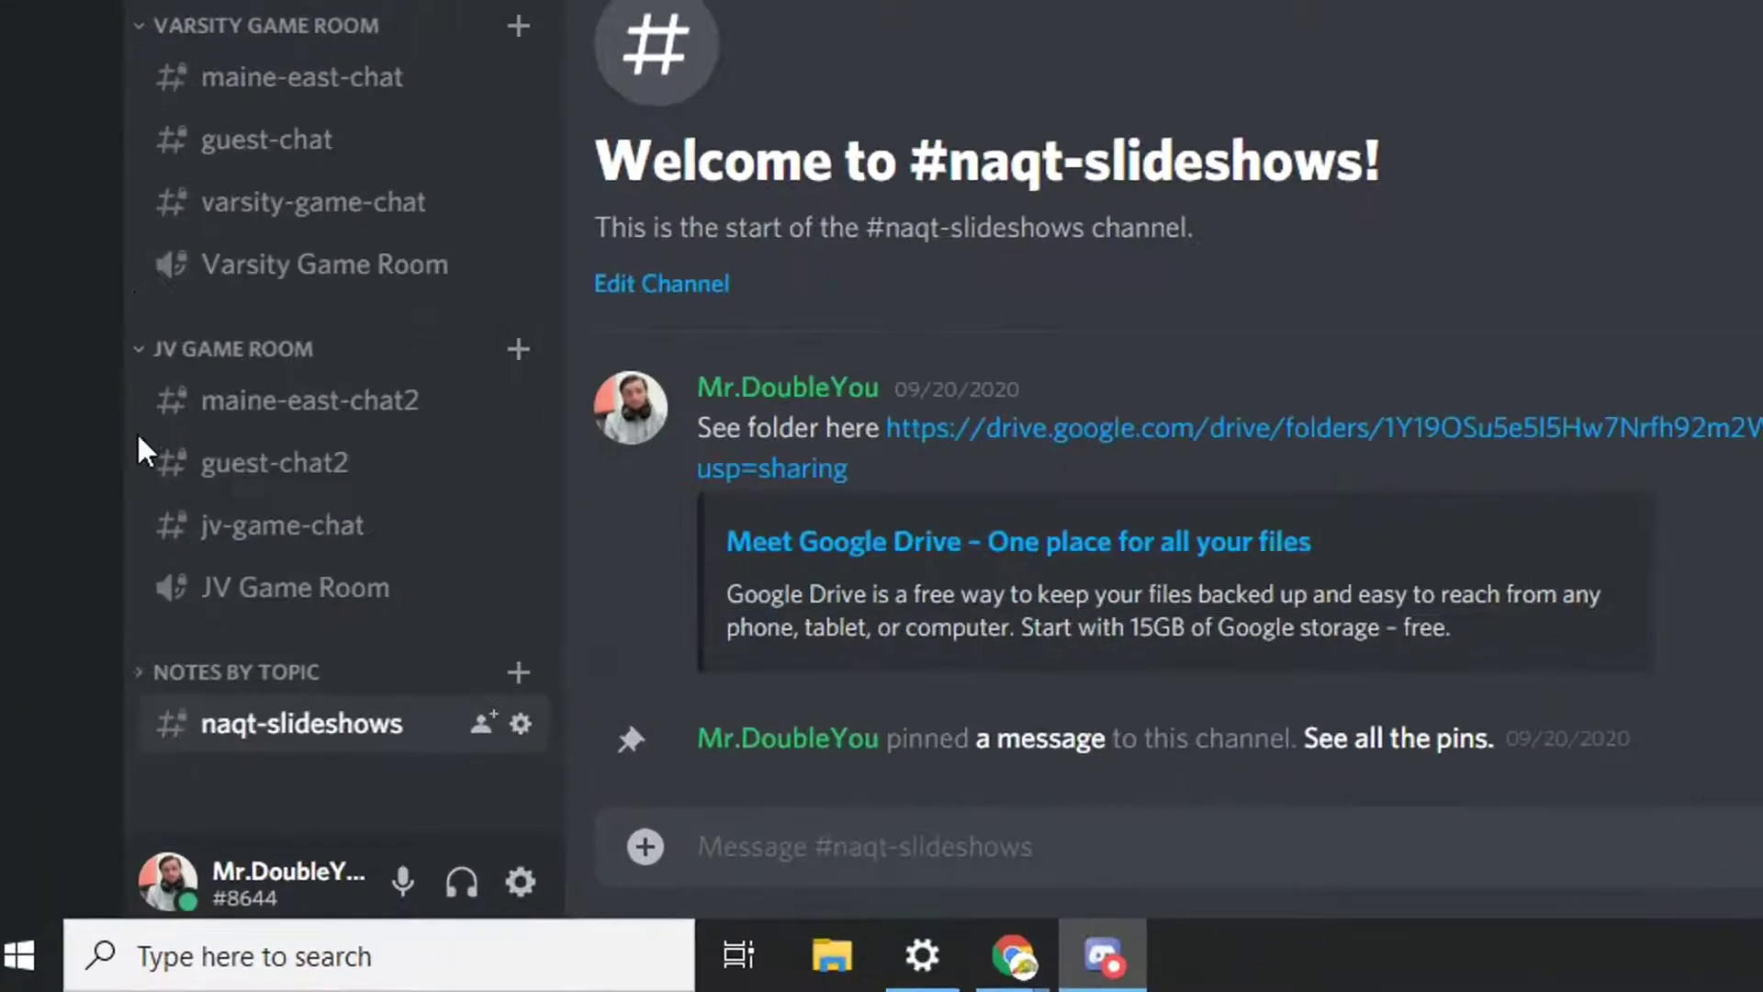
{"action": "right_click", "coordinate": [267, 673]}
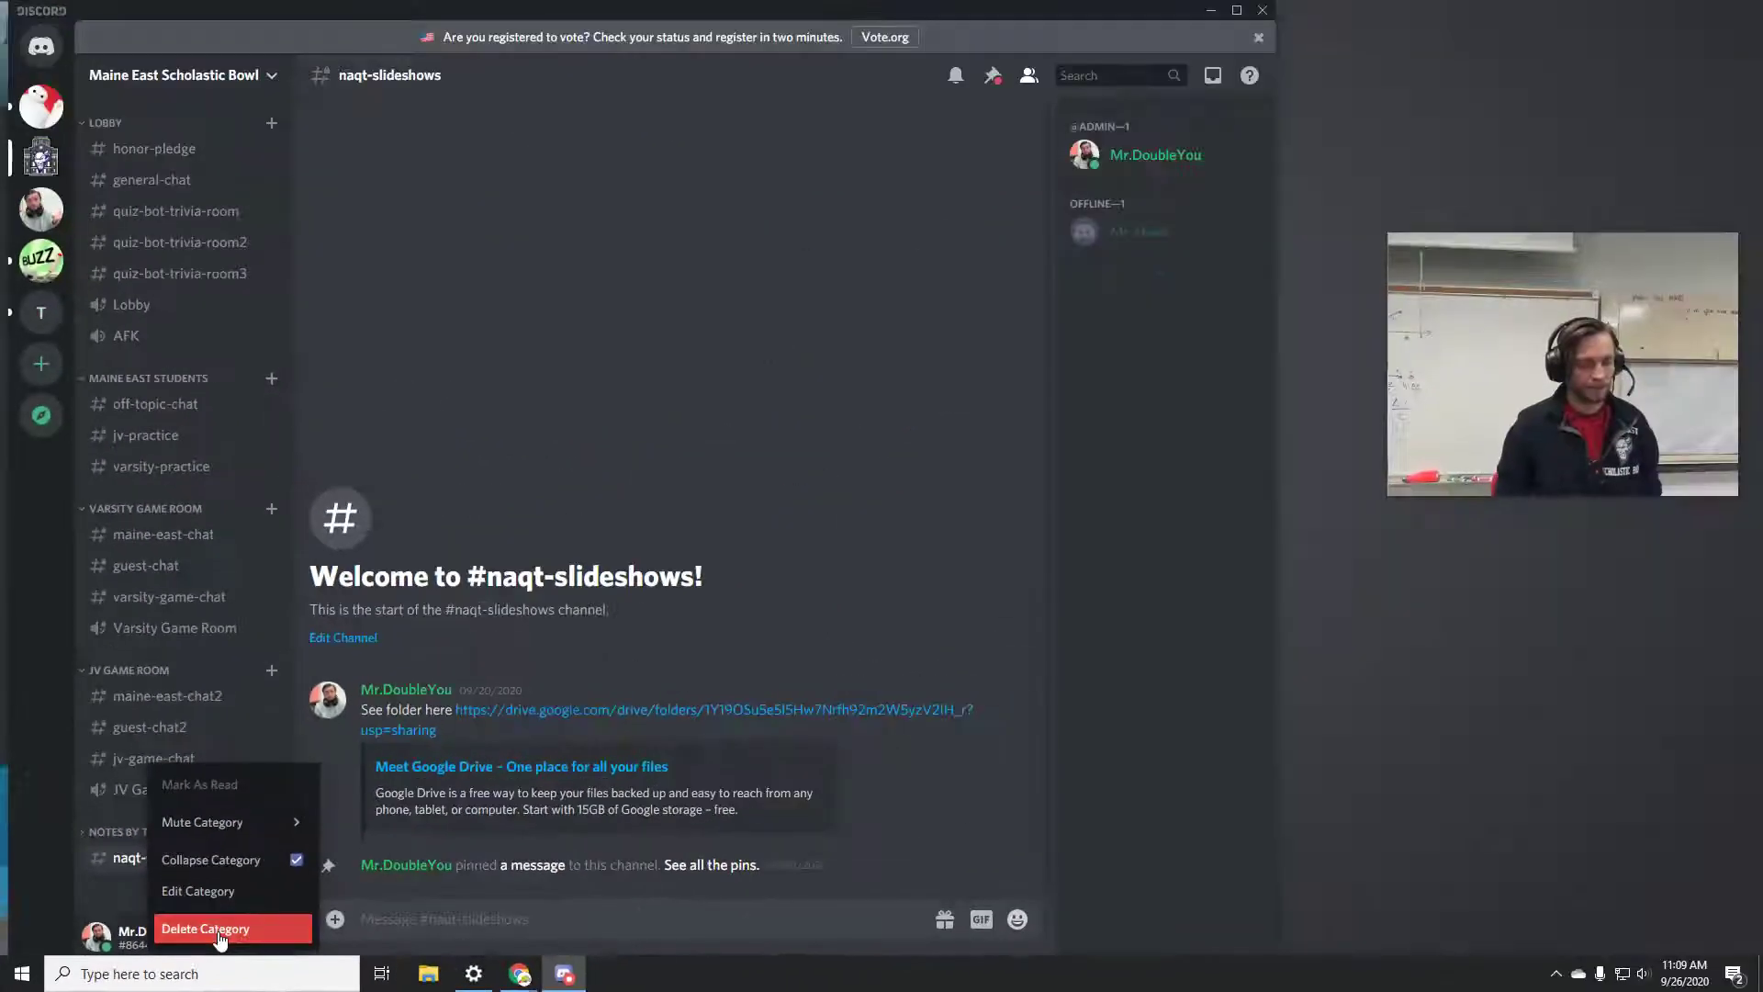
{"action": "left_click", "coordinate": [361, 903]}
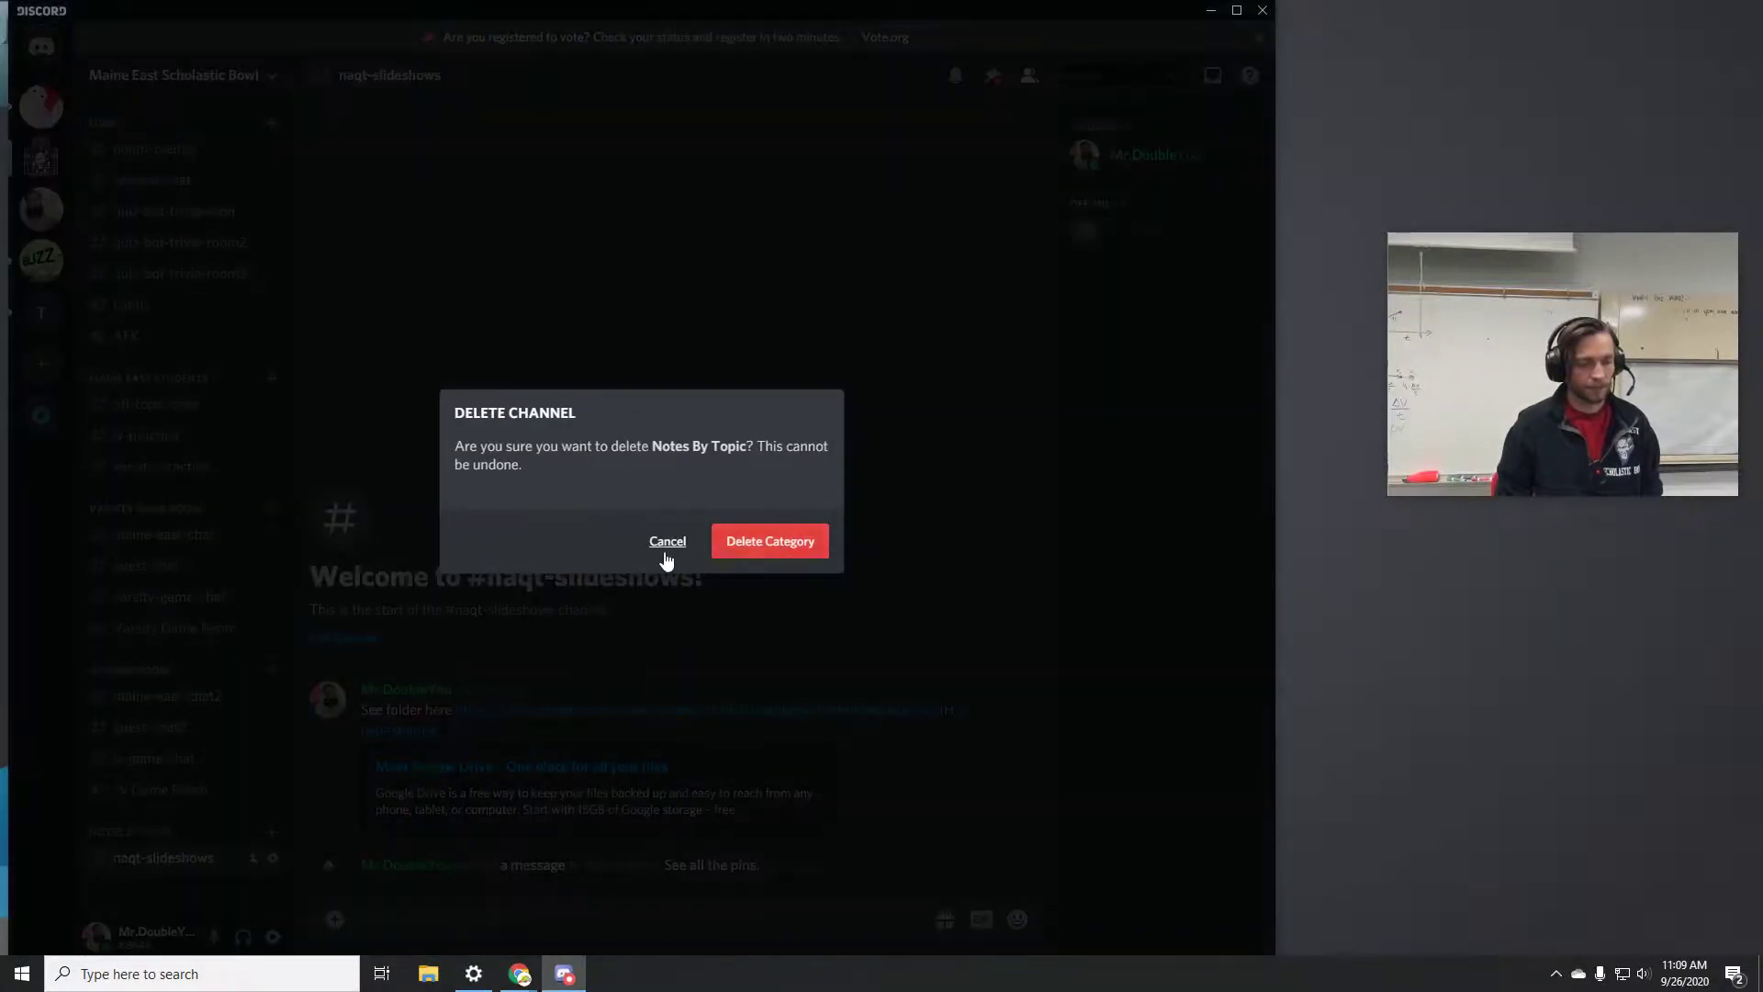
{"action": "left_click", "coordinate": [665, 551]}
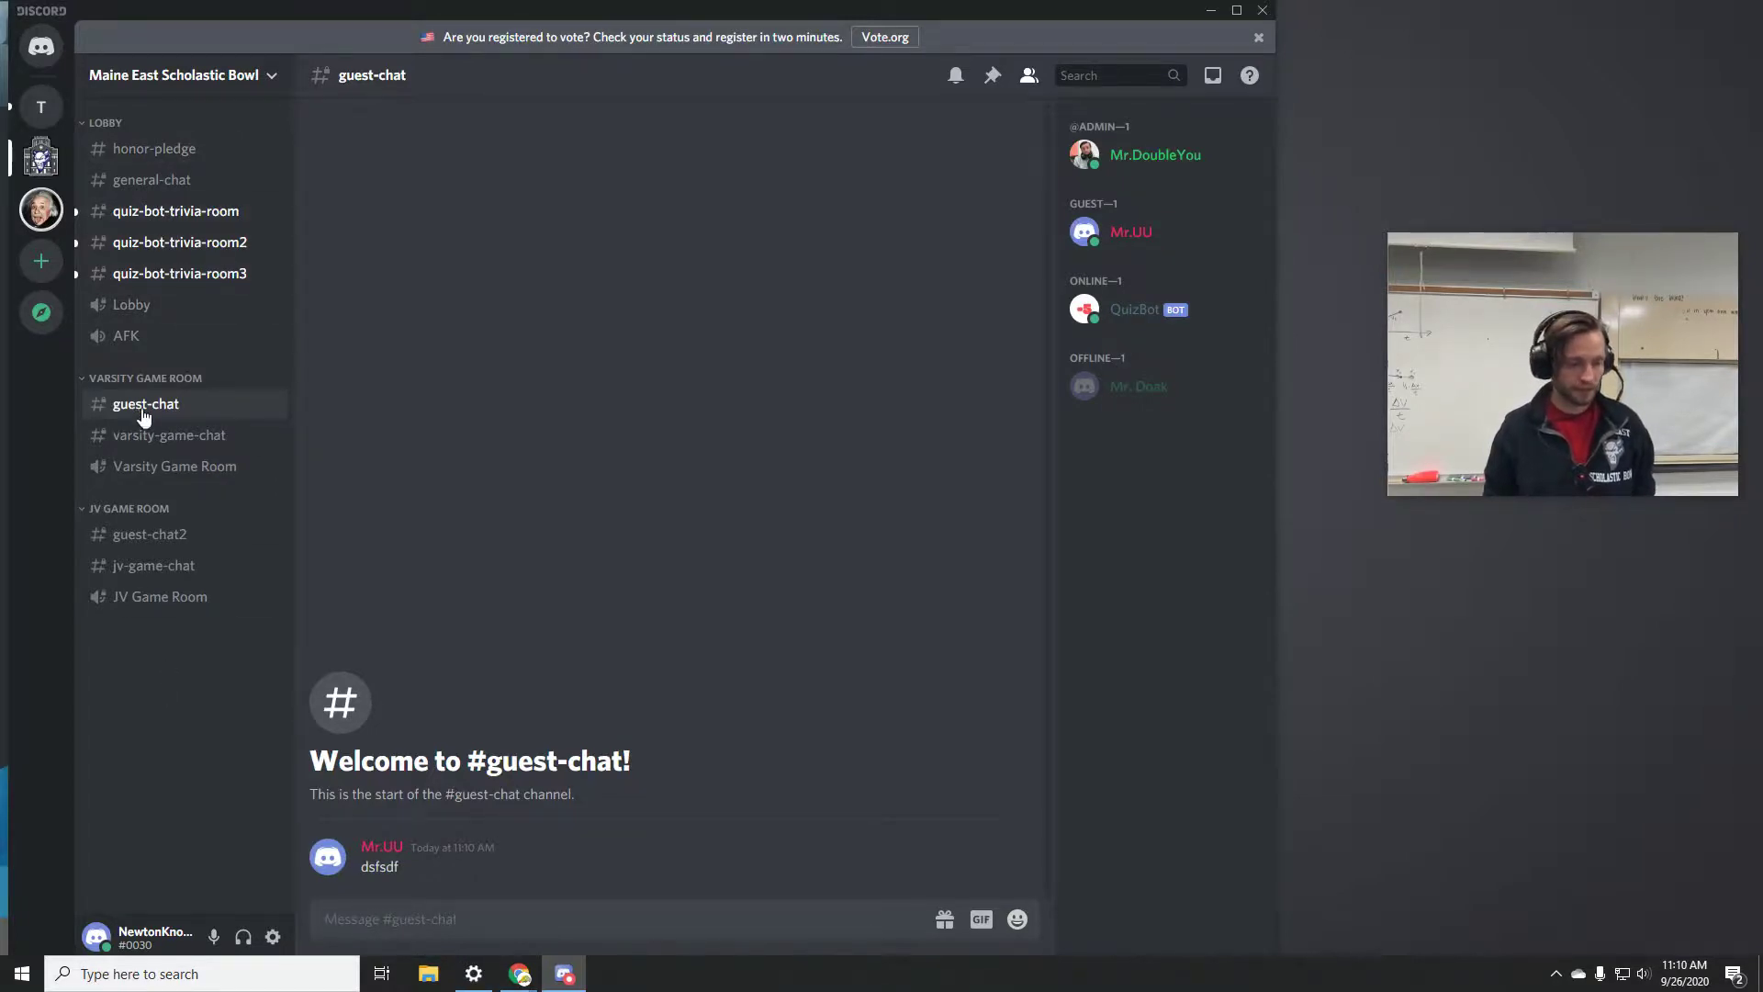
Look through varsity-game-chat, guest-chat2, jv-game-chat, general-chat and honor-pledge from the guest account, and return to the admin account's view of the server.
{"action": "left_click", "coordinate": [175, 437]}
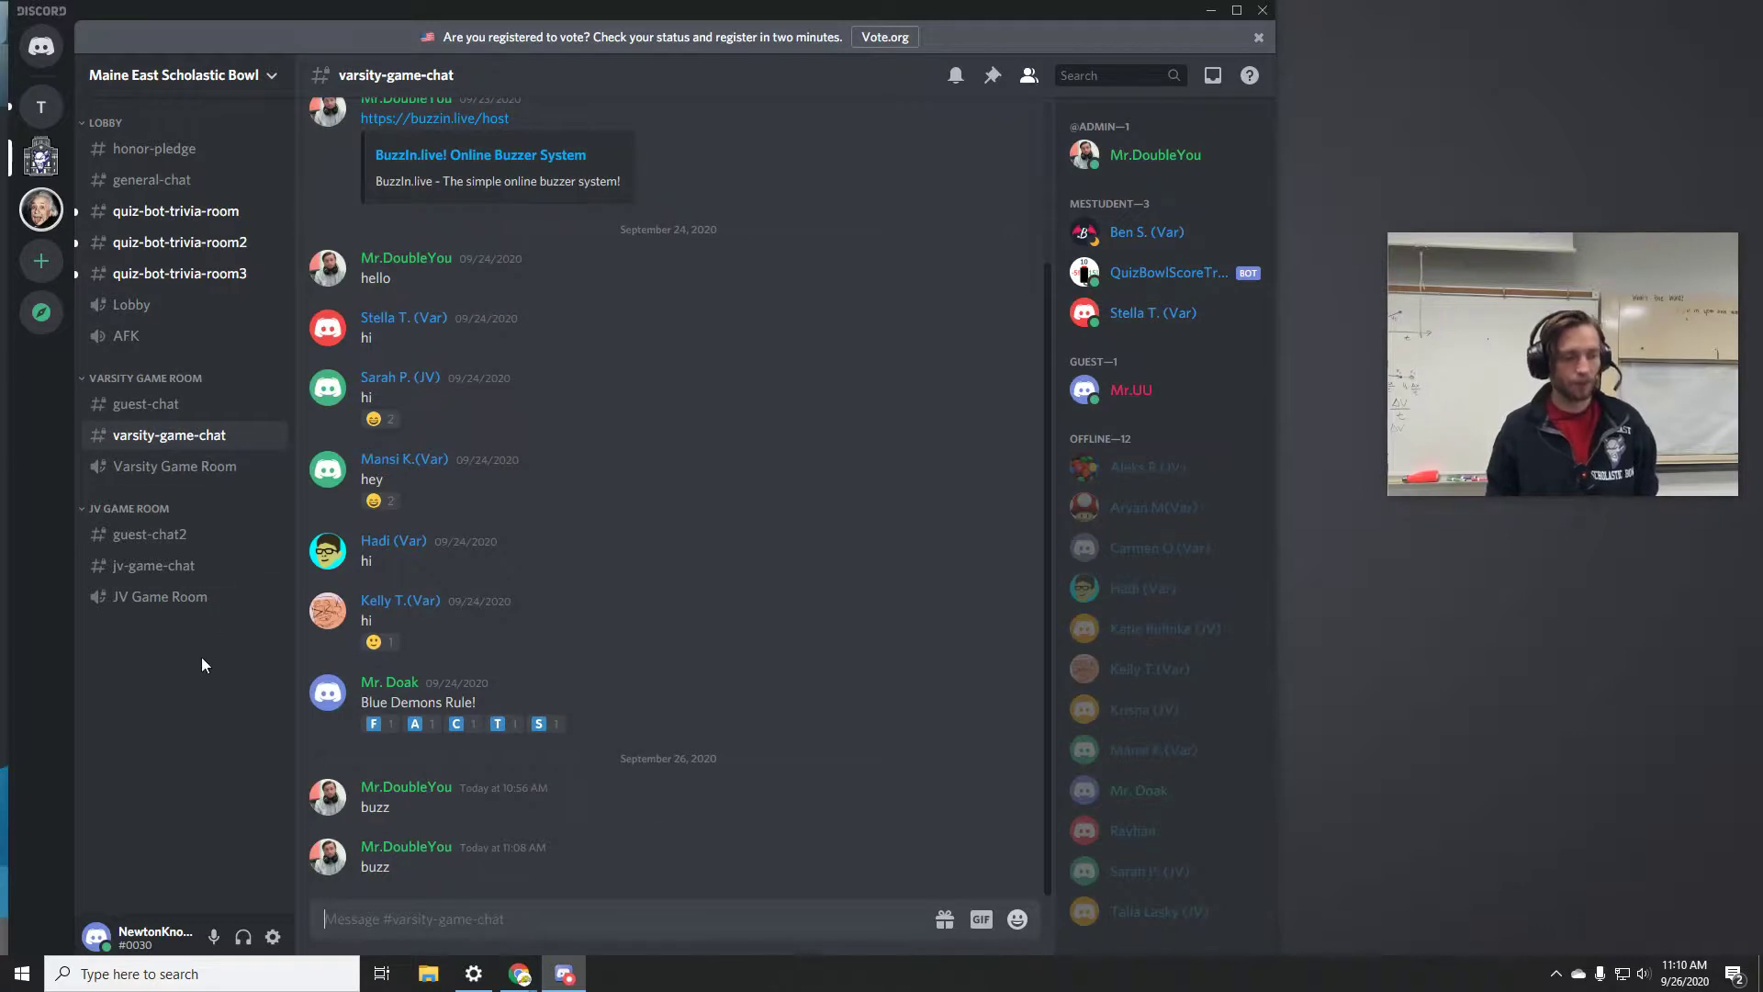
{"action": "left_click", "coordinate": [179, 536]}
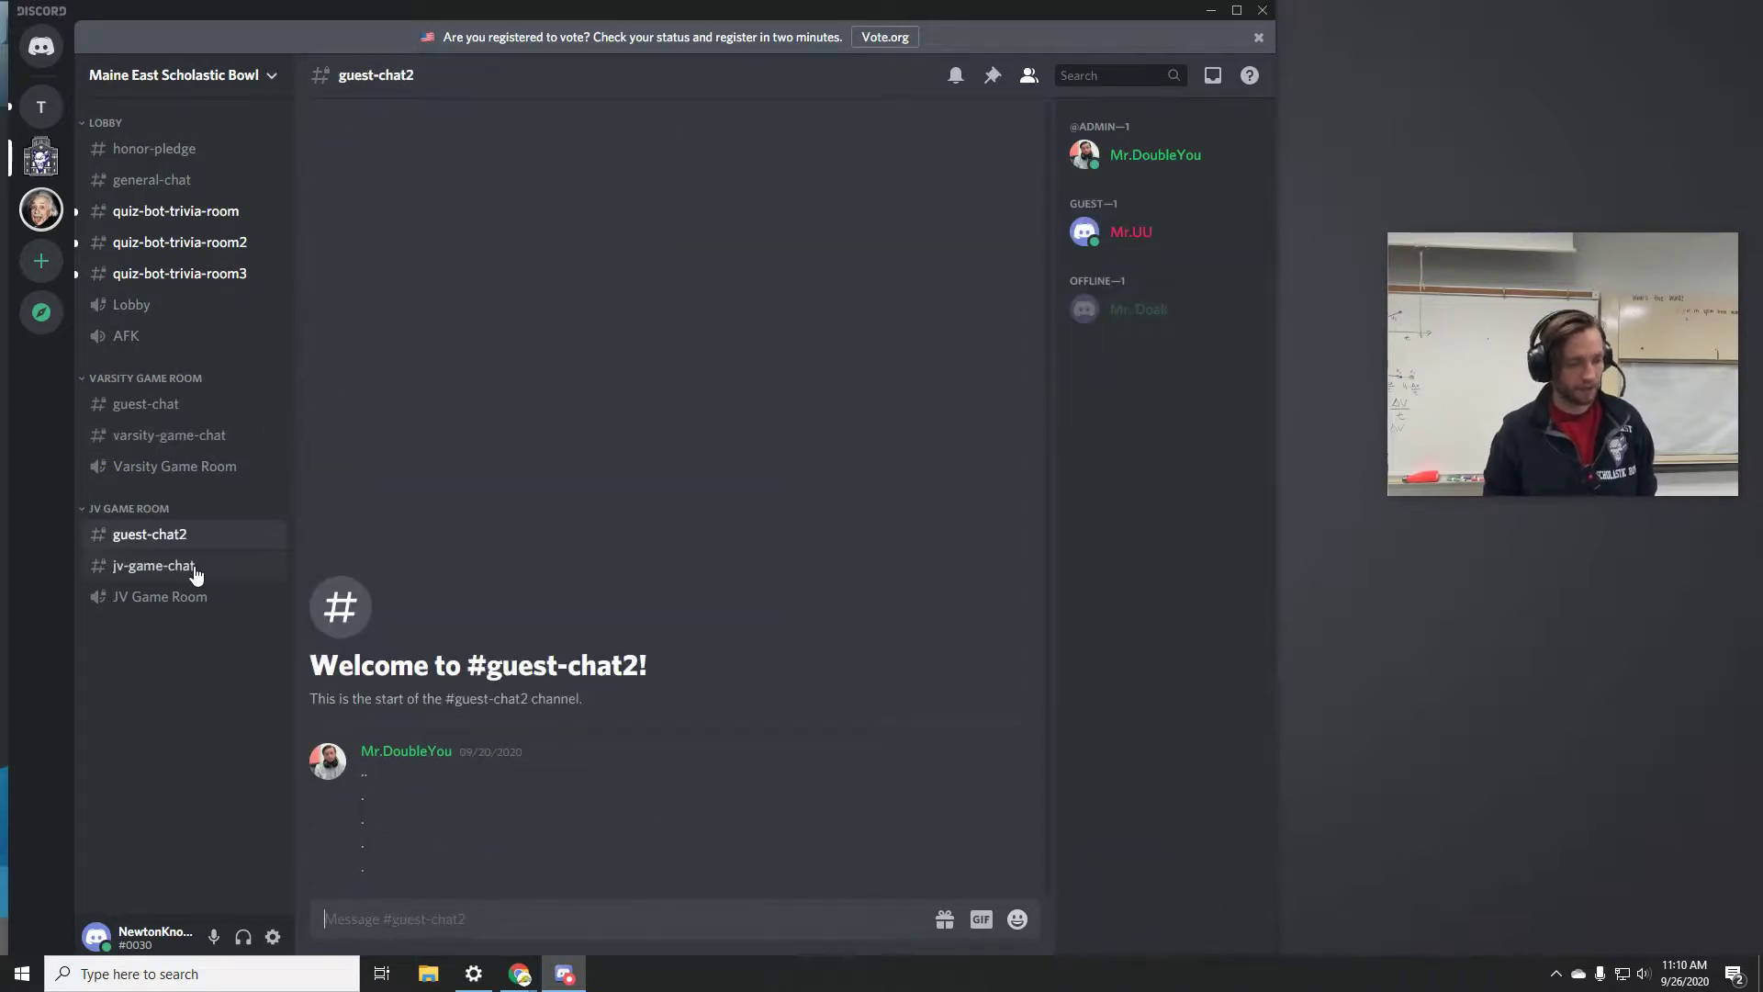
{"action": "left_click", "coordinate": [153, 565]}
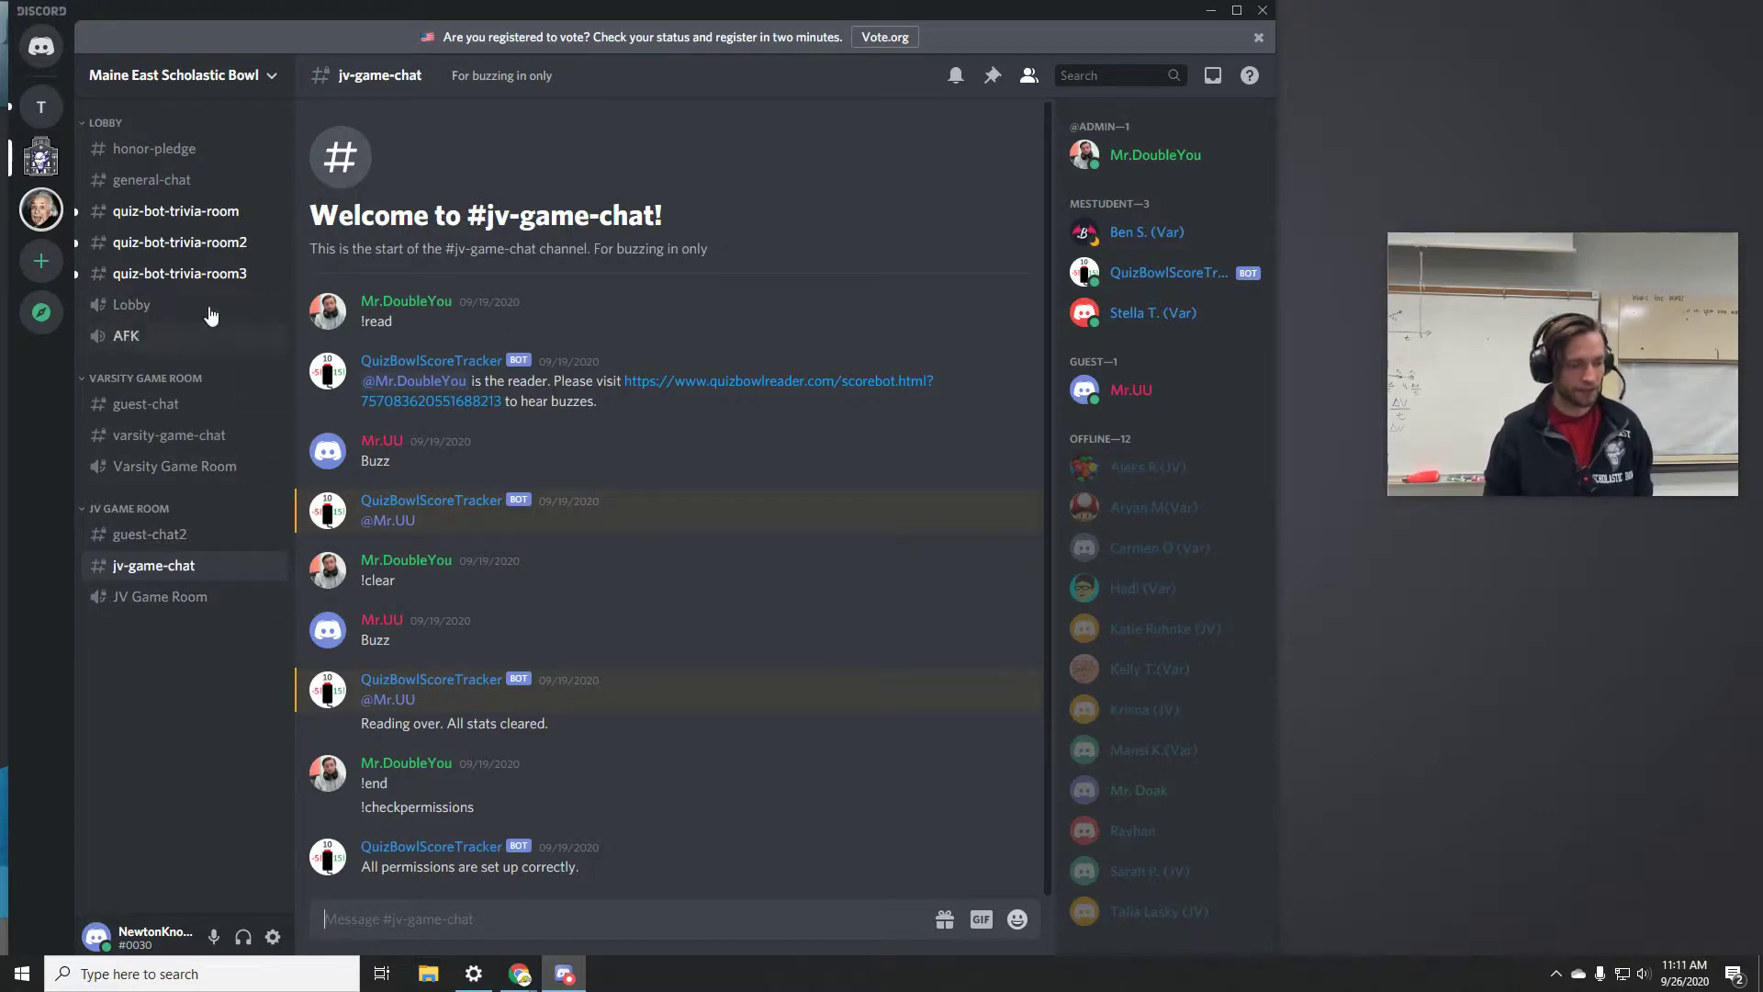
{"action": "left_click", "coordinate": [194, 184]}
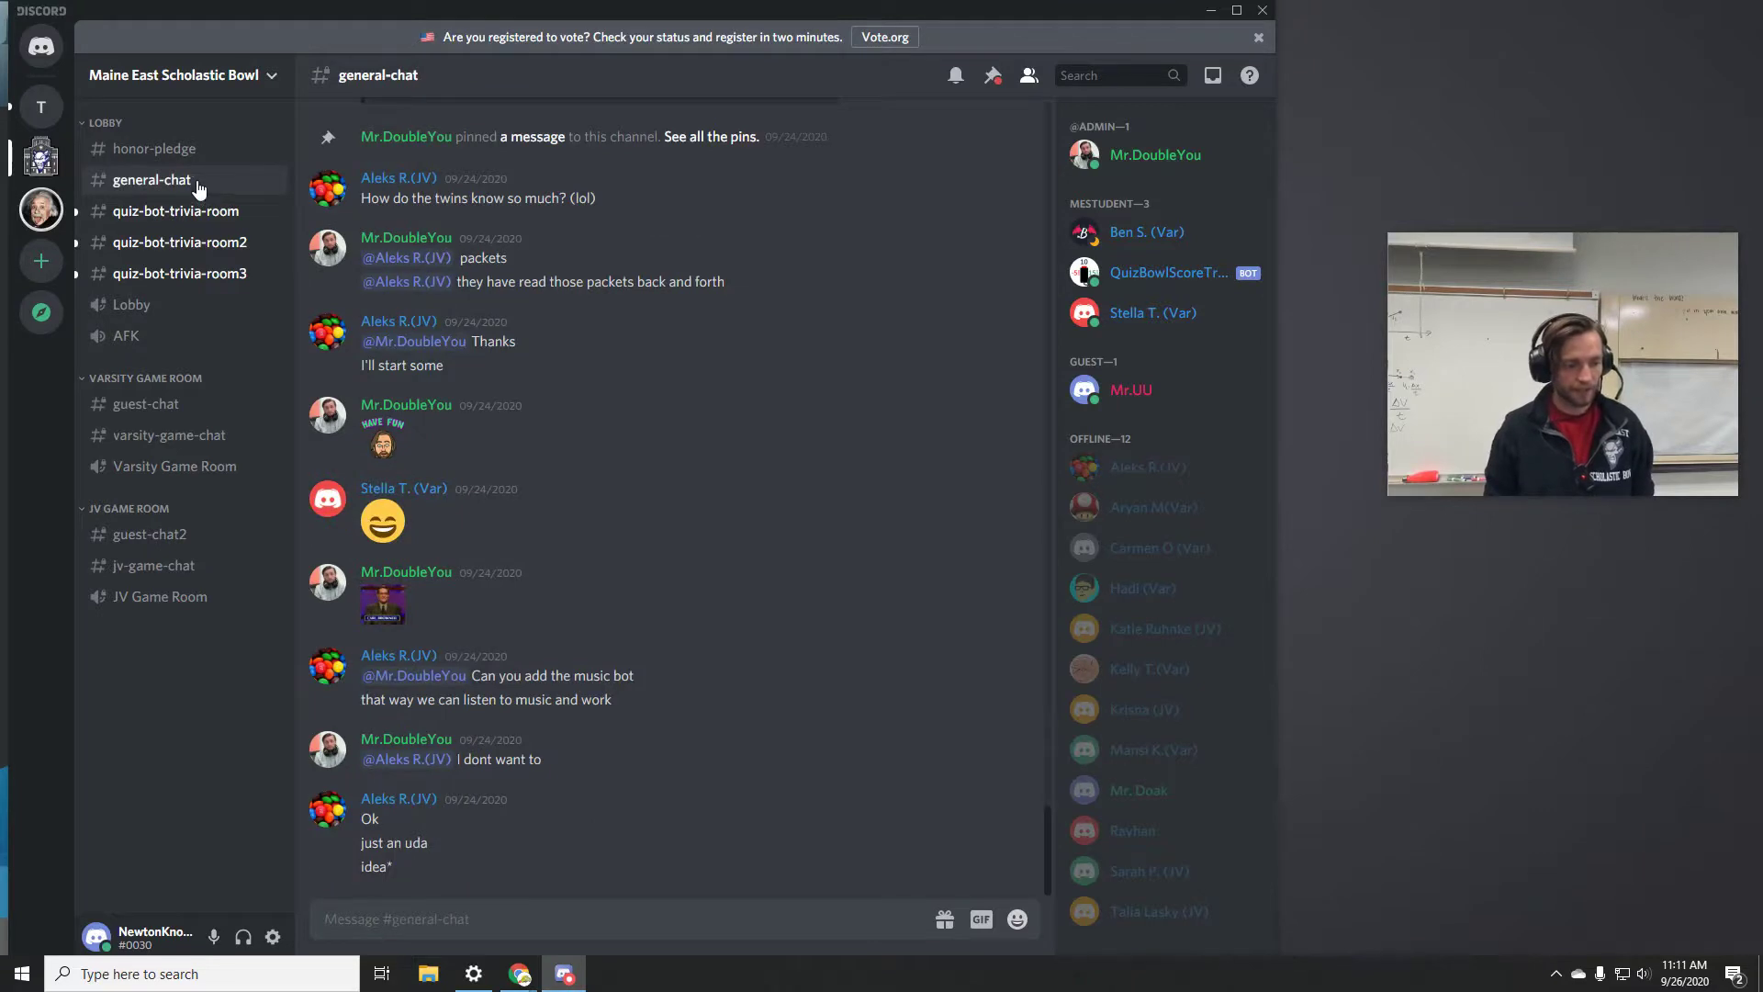
{"action": "left_click", "coordinate": [194, 160]}
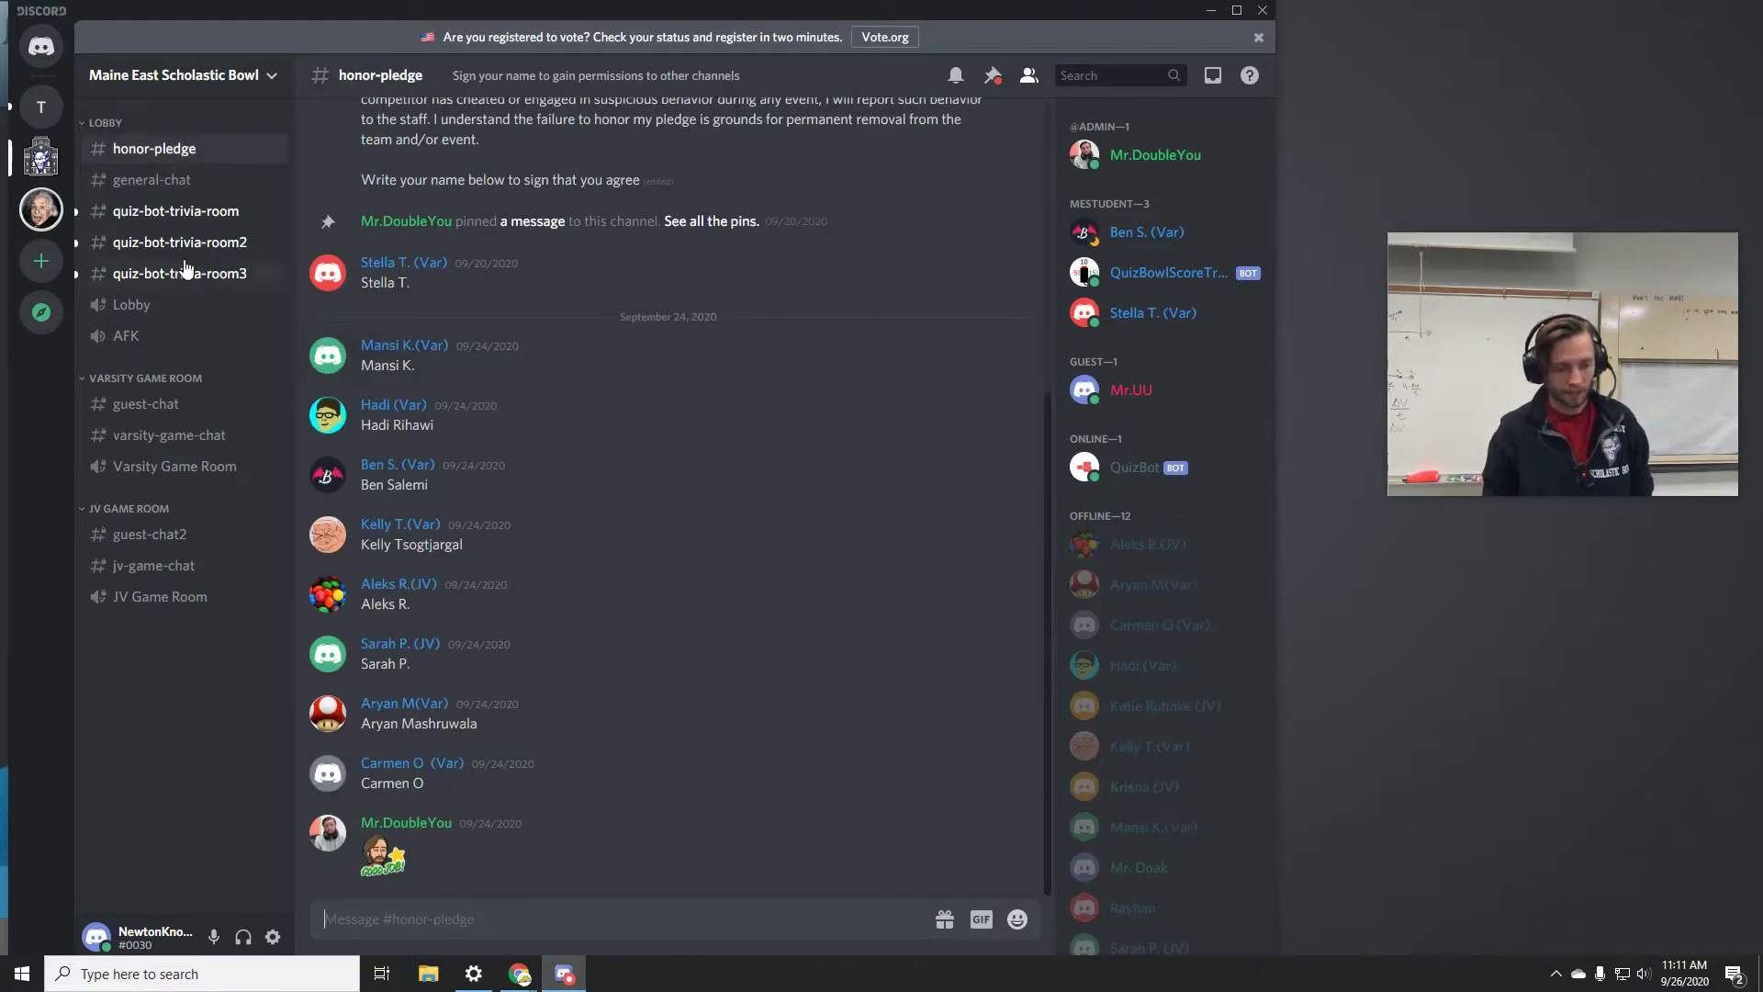
{"action": "left_click", "coordinate": [152, 184]}
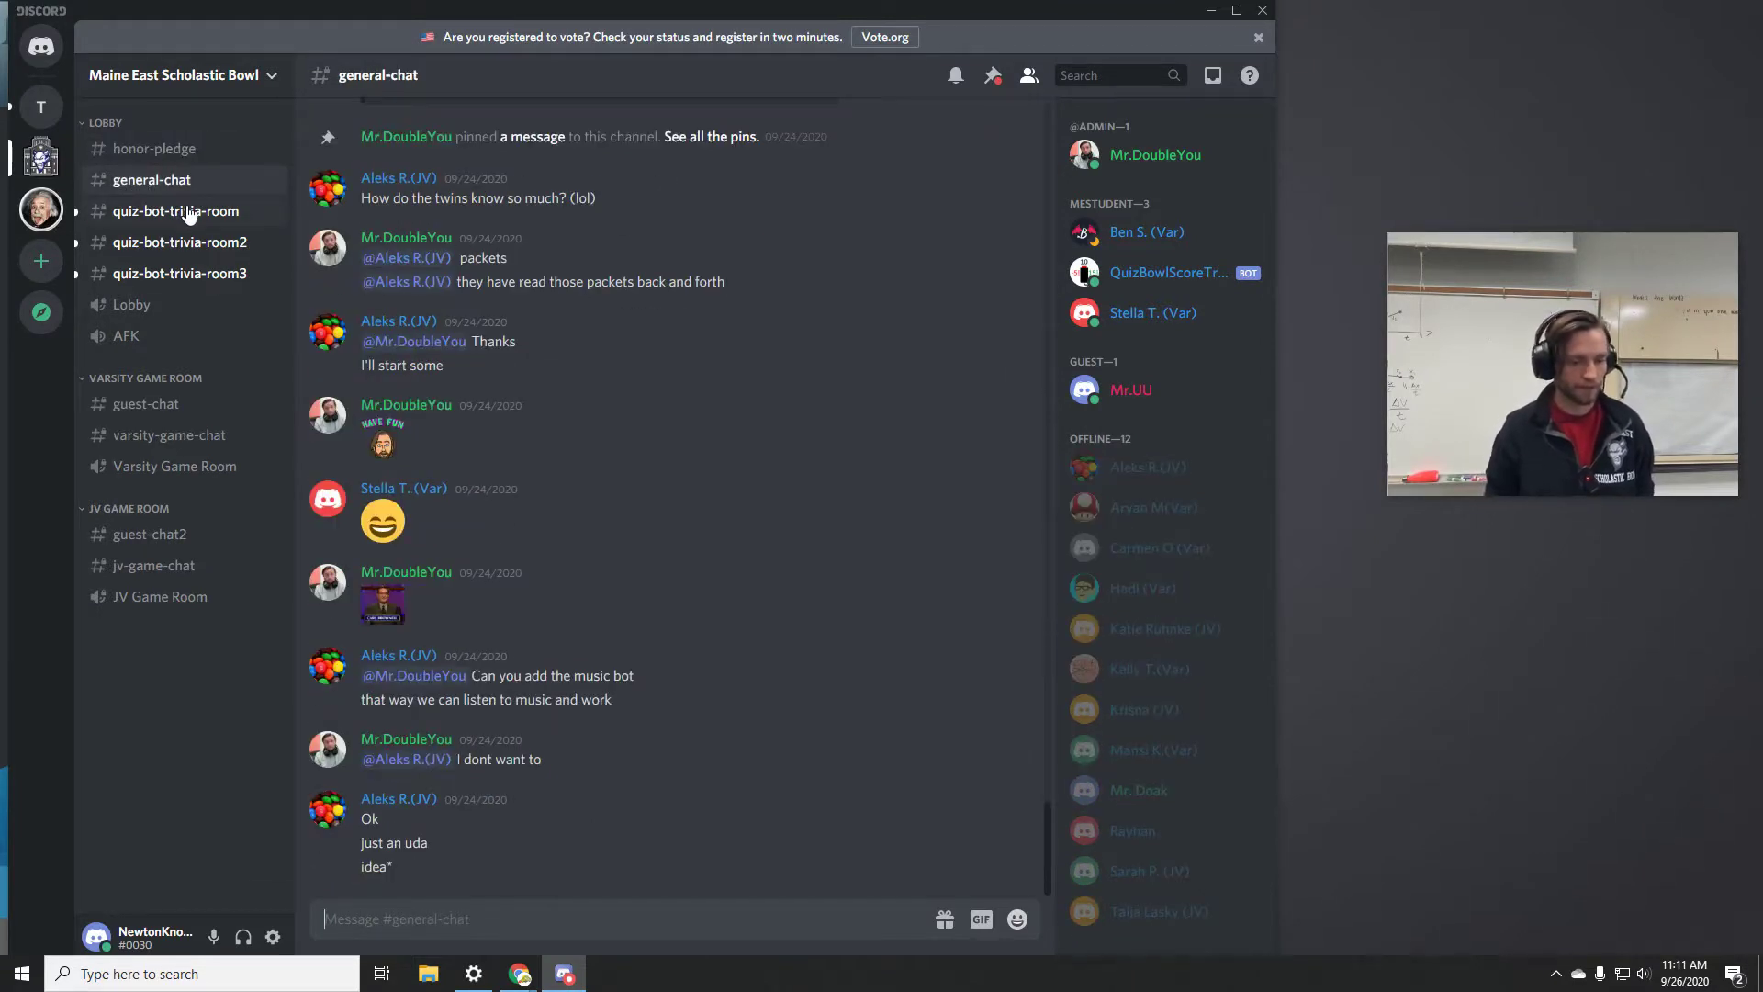
{"action": "key", "text": "alt+Tab"}
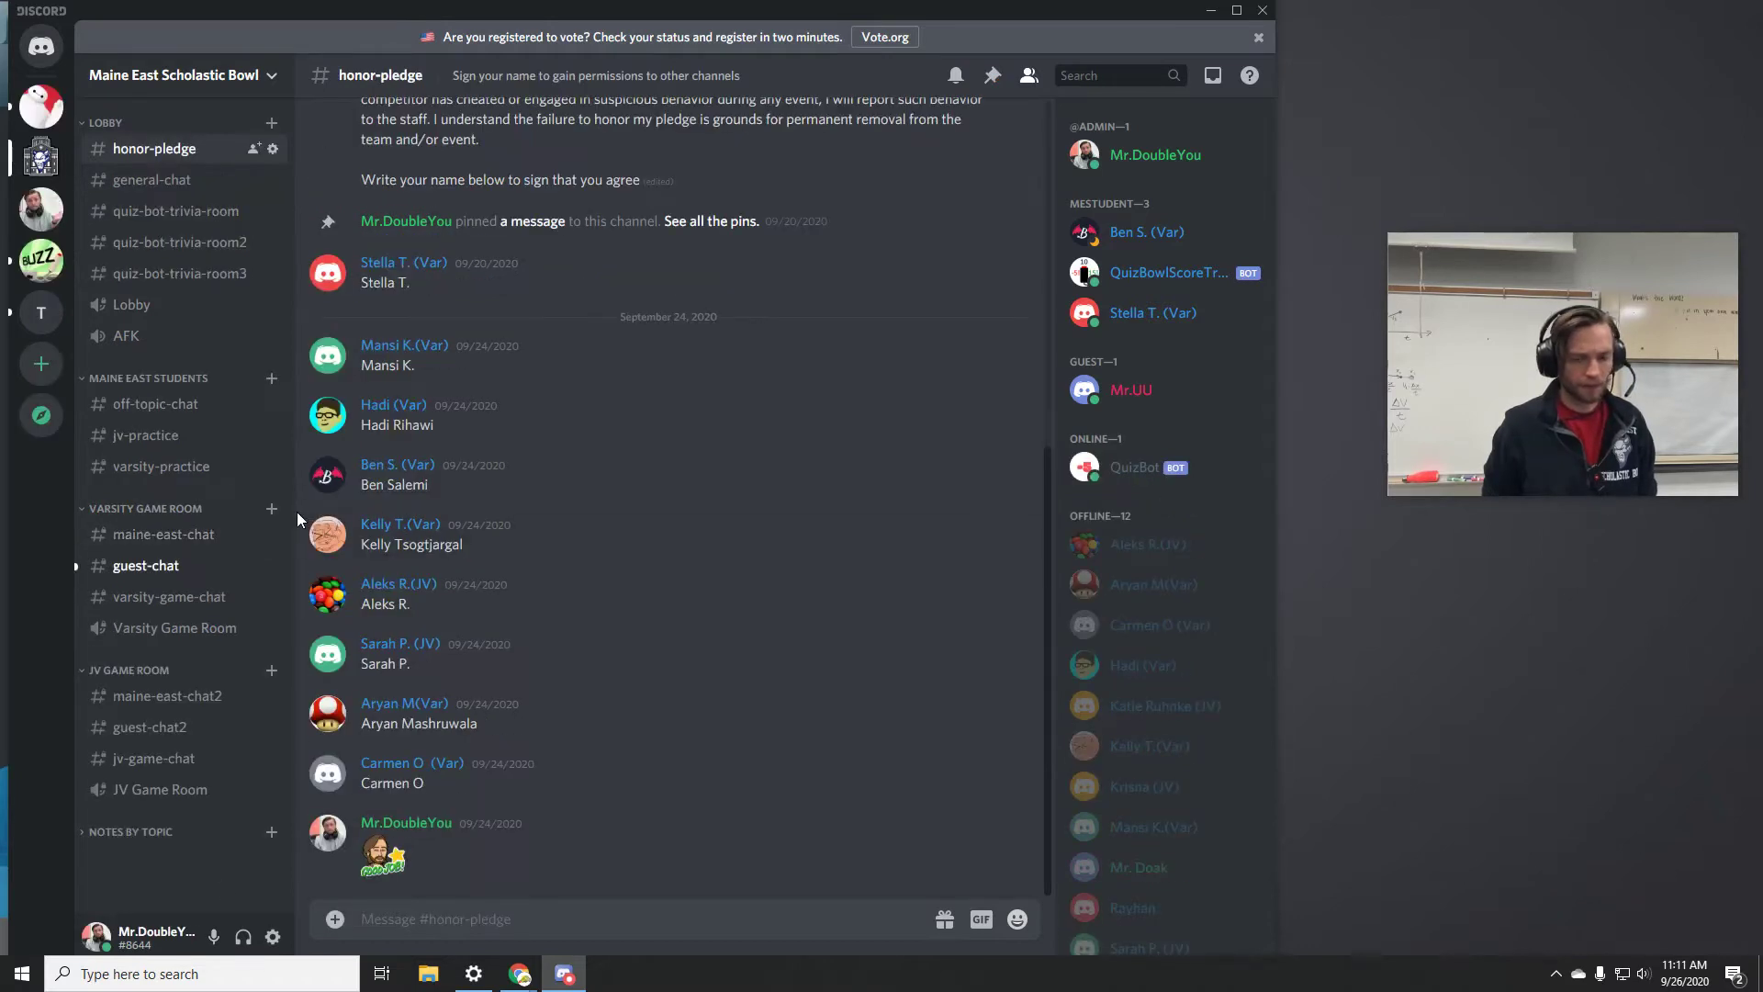